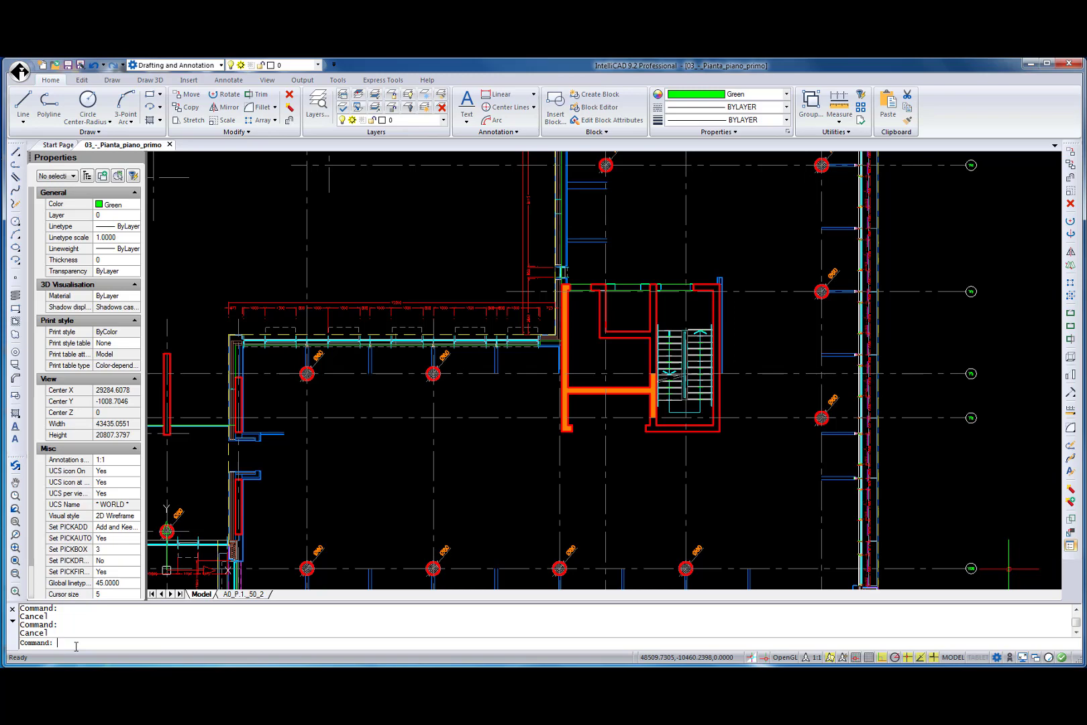
# Set selection cycling to Multi-click in the Options dialog
pyautogui.write('OPTIONS')
pyautogui.press('Return')
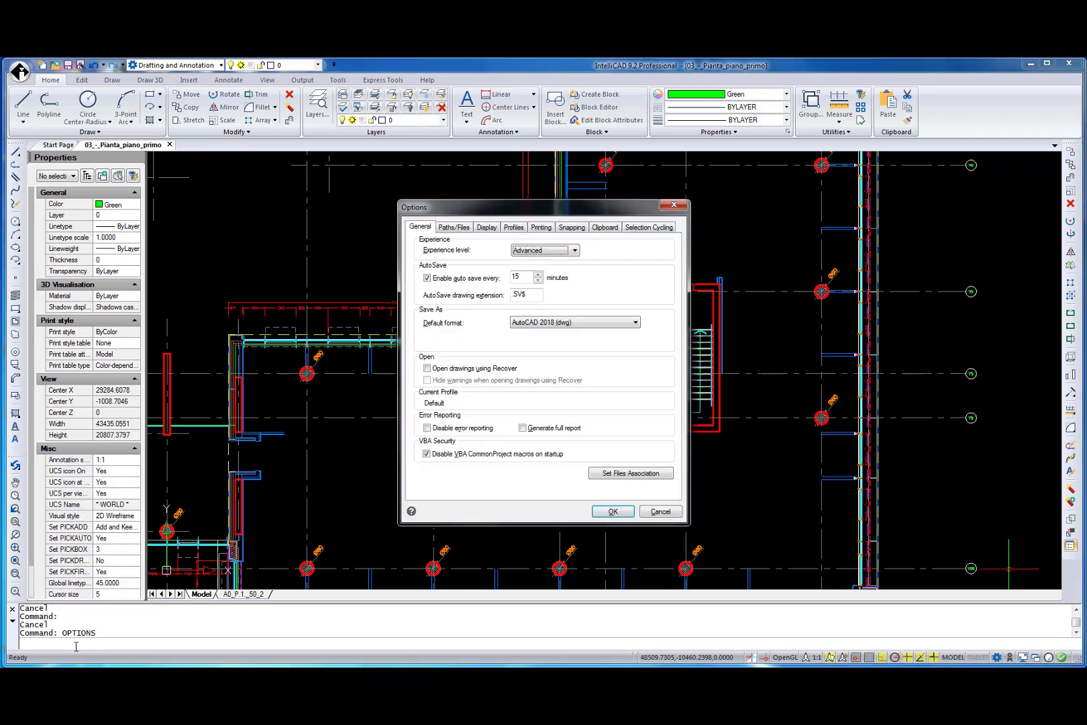
pyautogui.click(630, 229)
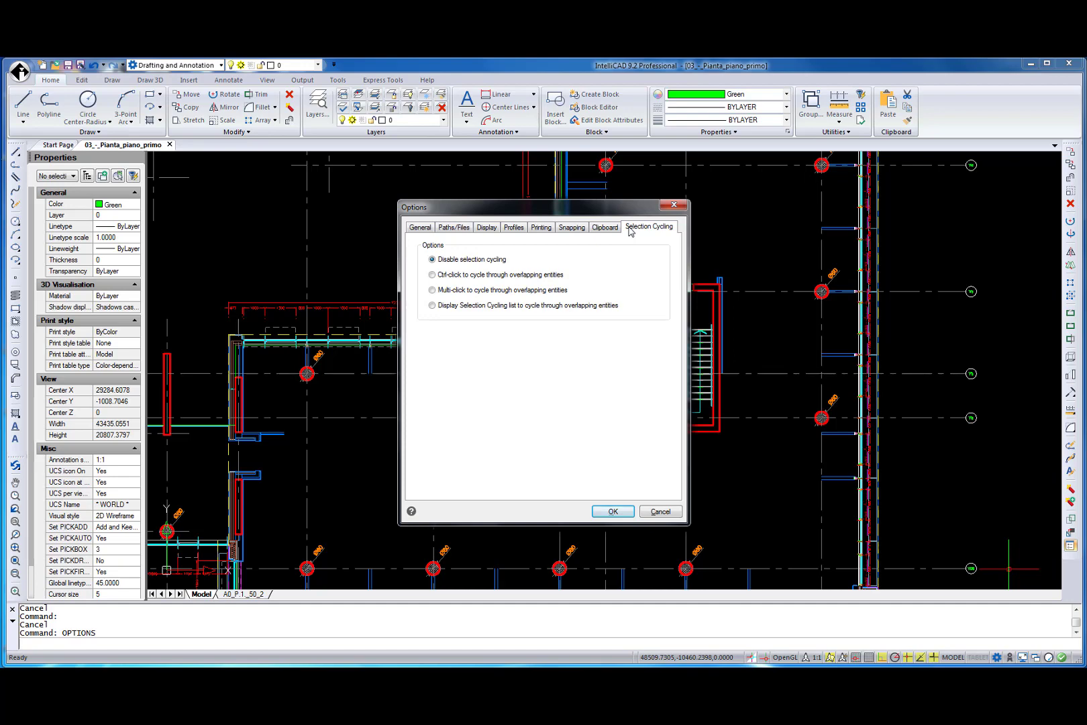
pyautogui.click(432, 290)
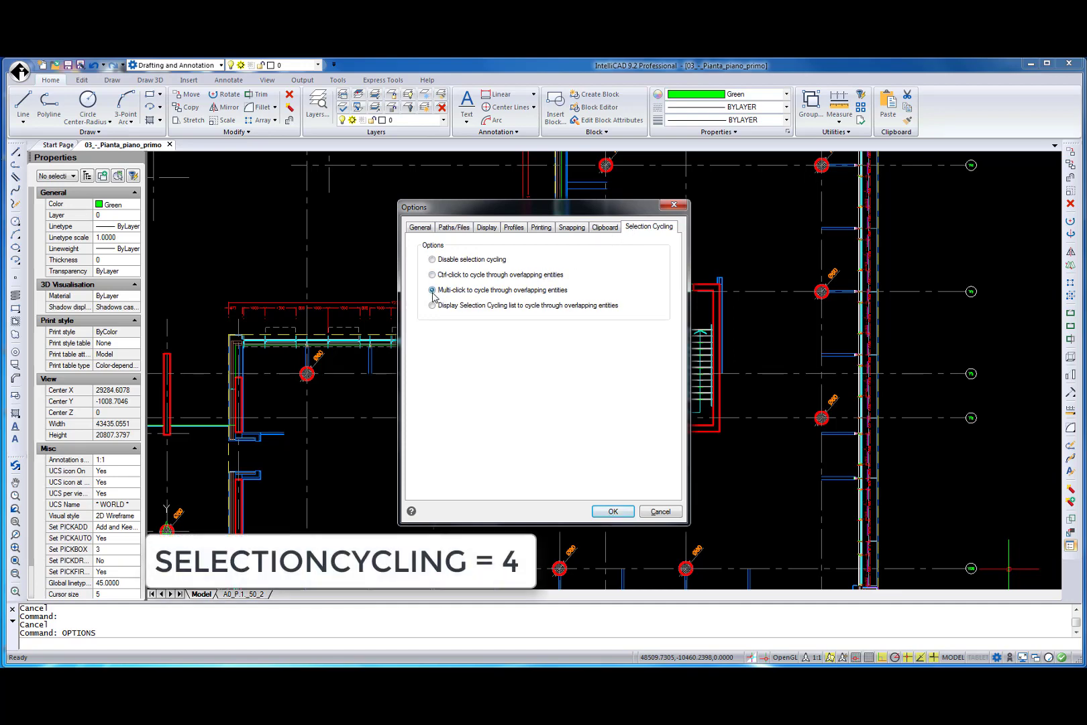
pyautogui.click(607, 512)
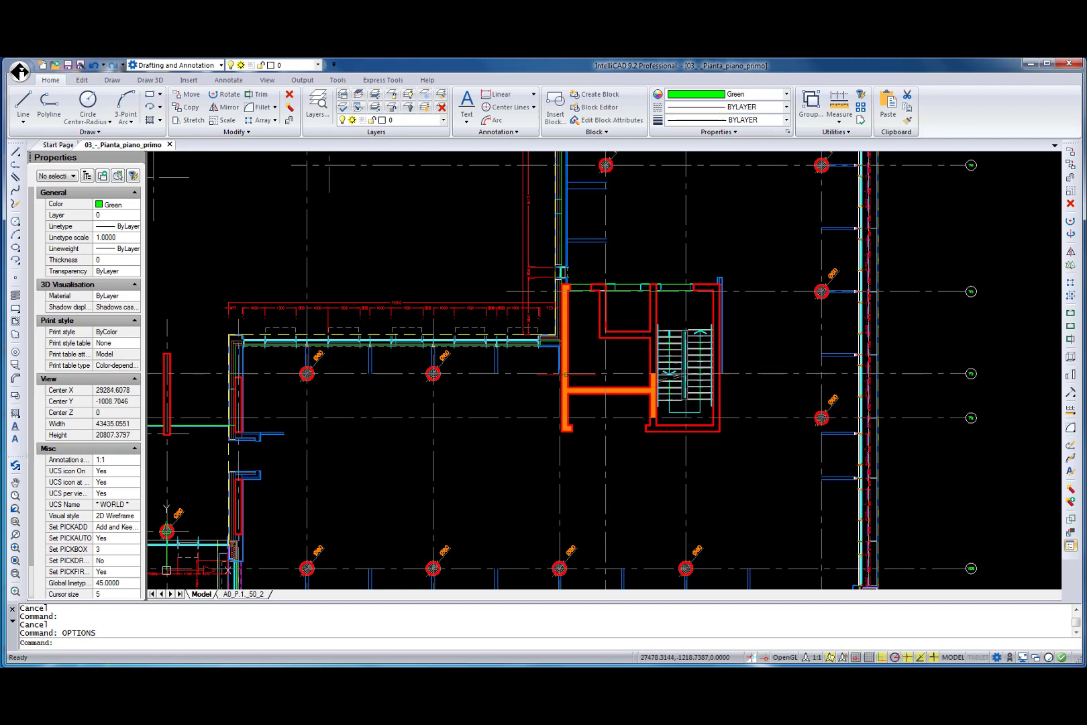
# Click the wall corner twice to cycle from the polyline to the block reference, then deselect
pyautogui.click(540, 336)
pyautogui.click(540, 335)
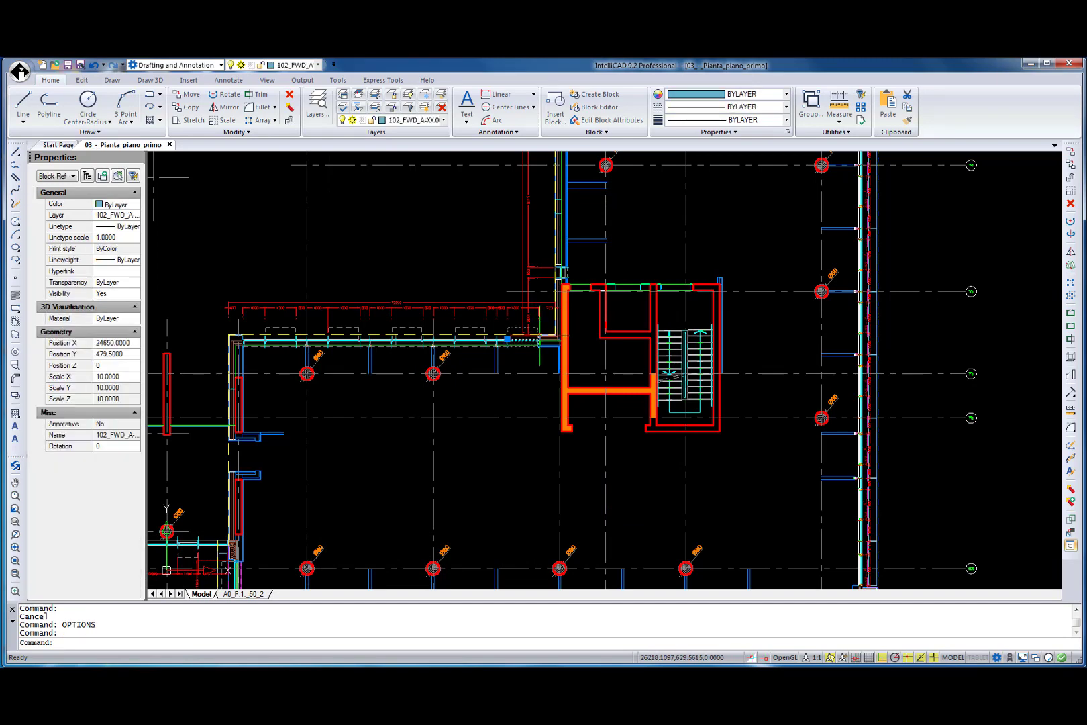
pyautogui.press('Escape')
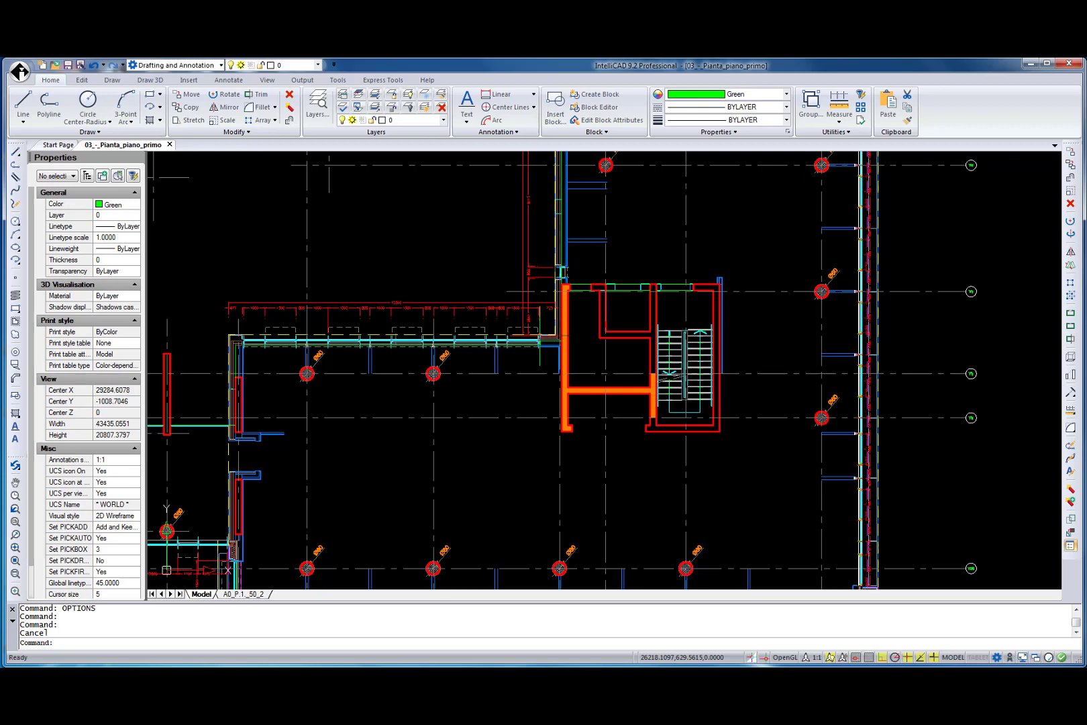
# Switch selection cycling to 'Display Selection Cycling list' (SELECTIONCYCLING 2) and confirm
pyautogui.press('Return')
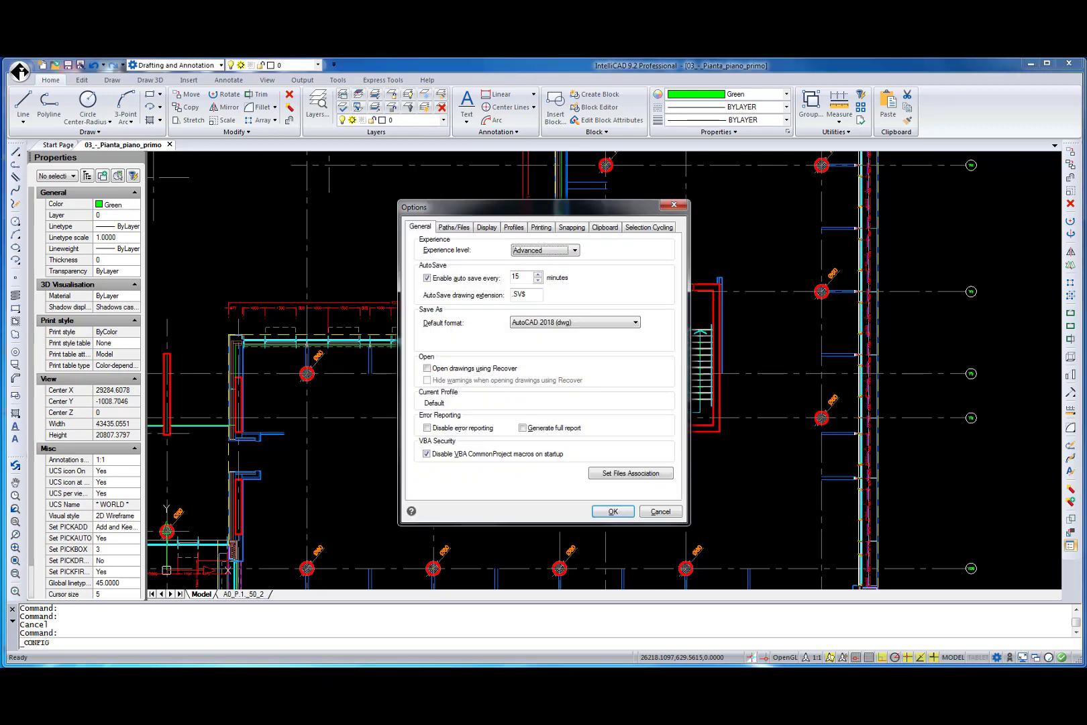
pyautogui.click(647, 228)
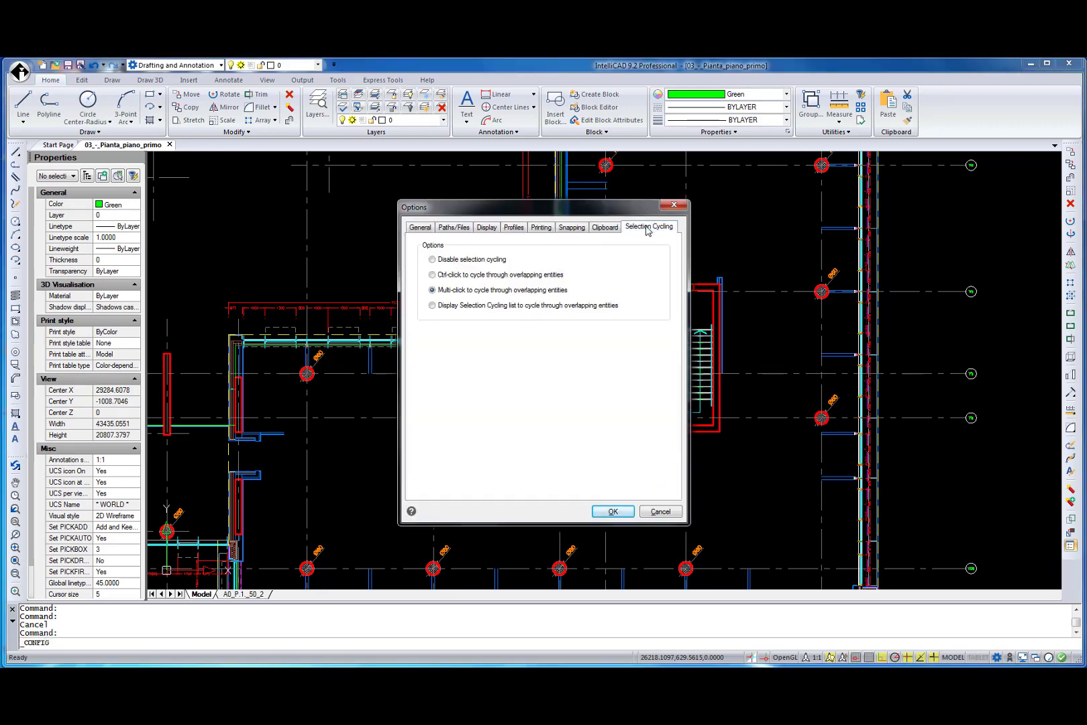
pyautogui.click(432, 305)
pyautogui.click(613, 511)
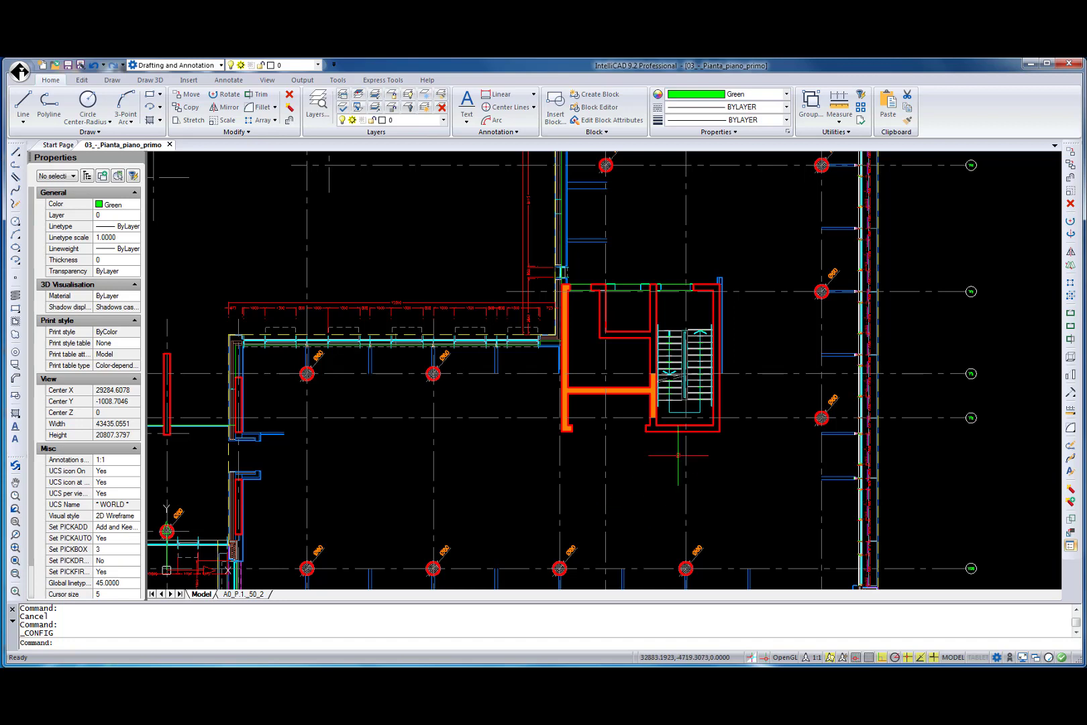
pyautogui.click(653, 401)
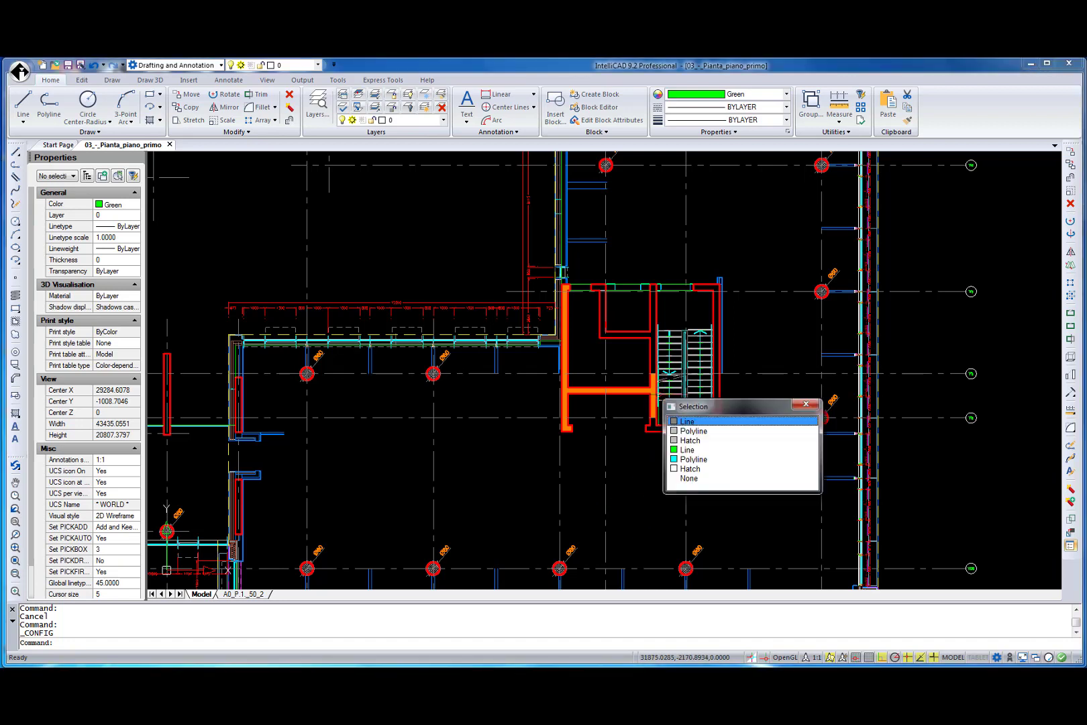
pyautogui.click(709, 422)
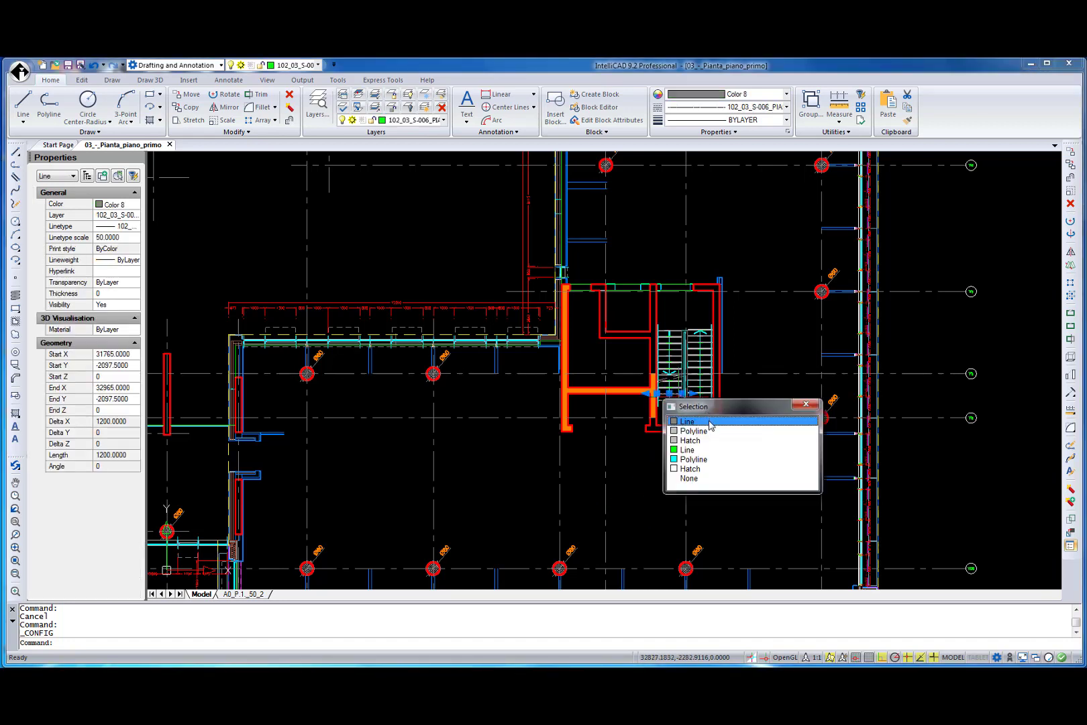
pyautogui.moveTo(718, 410); pyautogui.dragTo(790, 366)
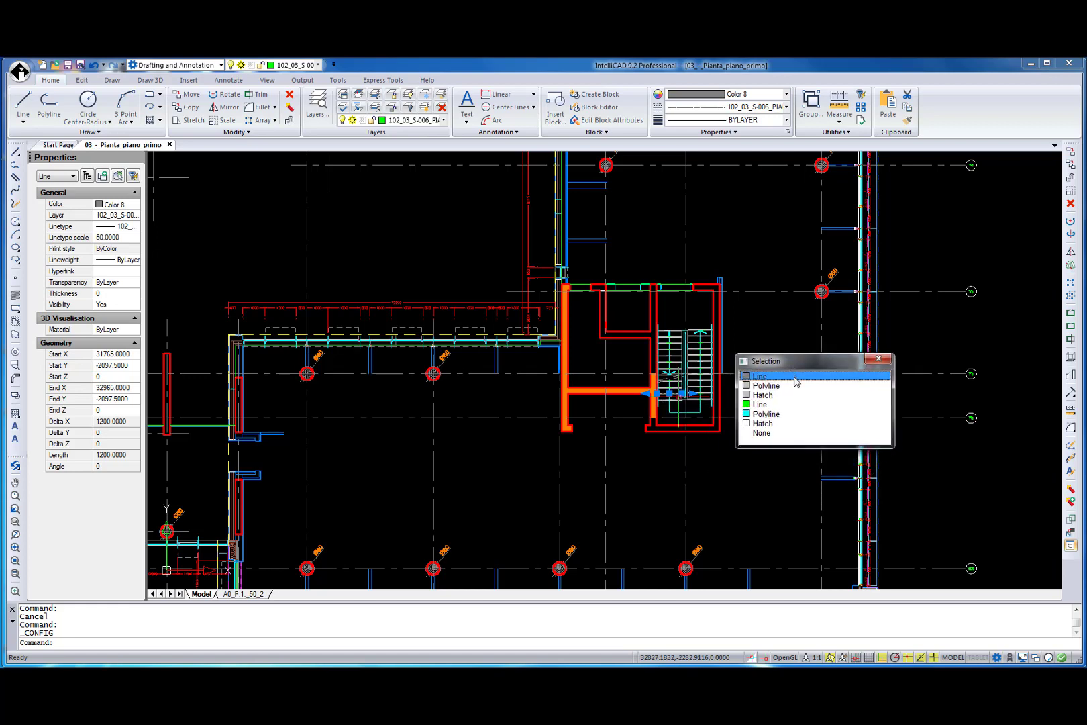
pyautogui.press('Down')
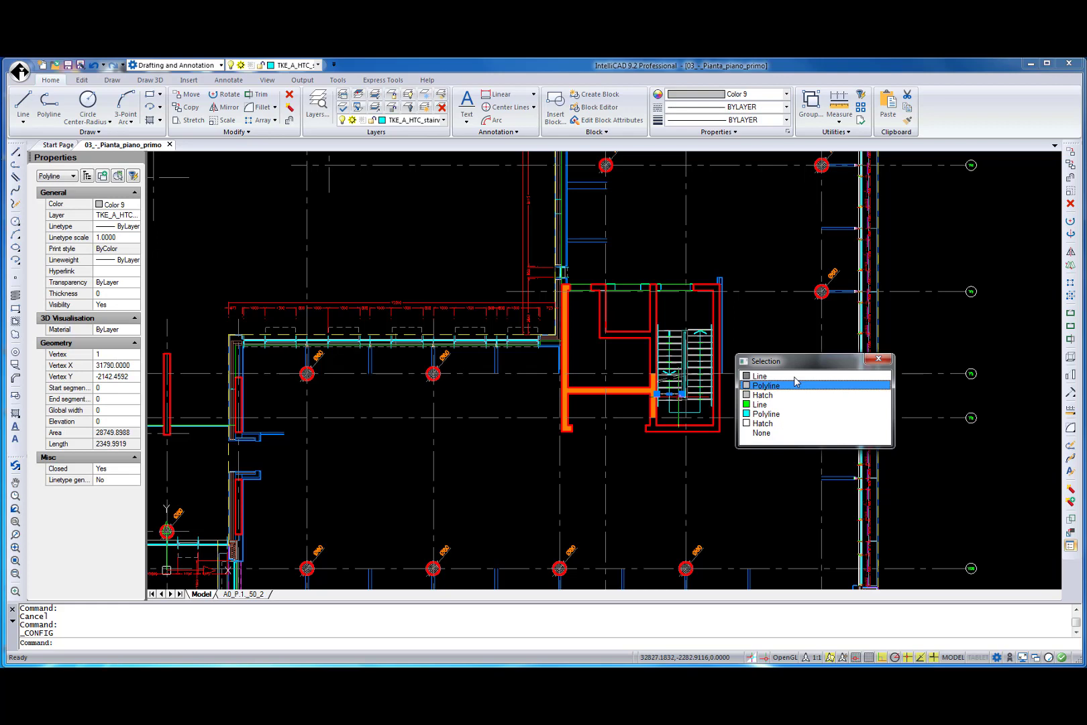
pyautogui.press('Down')
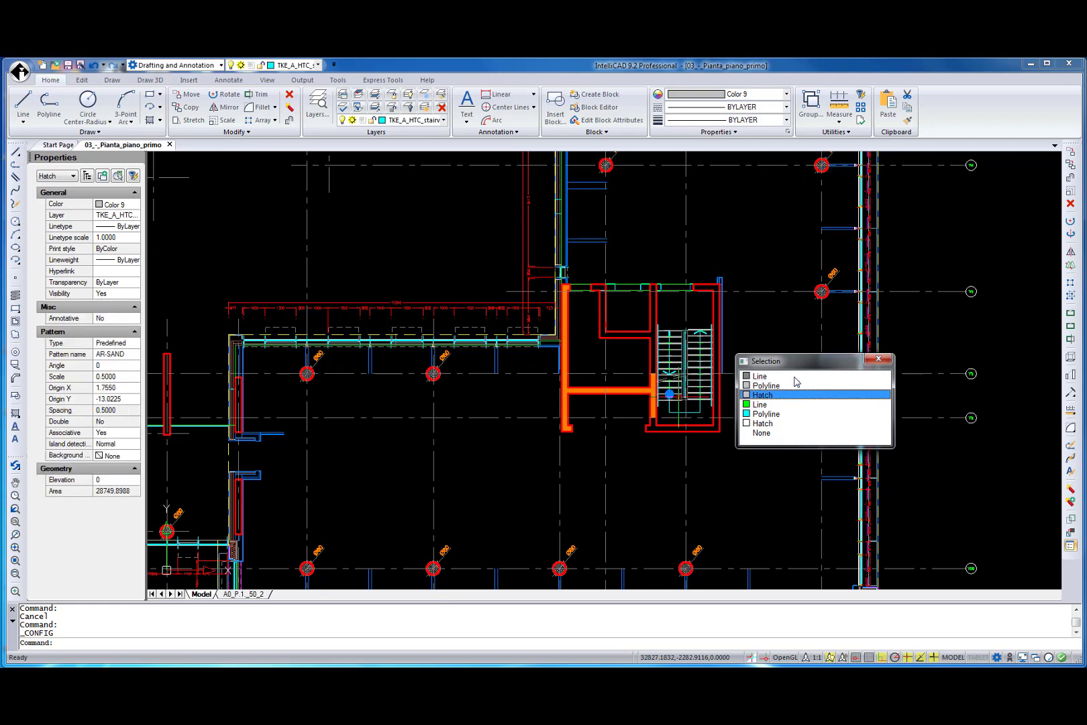
pyautogui.press('Down')
pyautogui.press('Down')
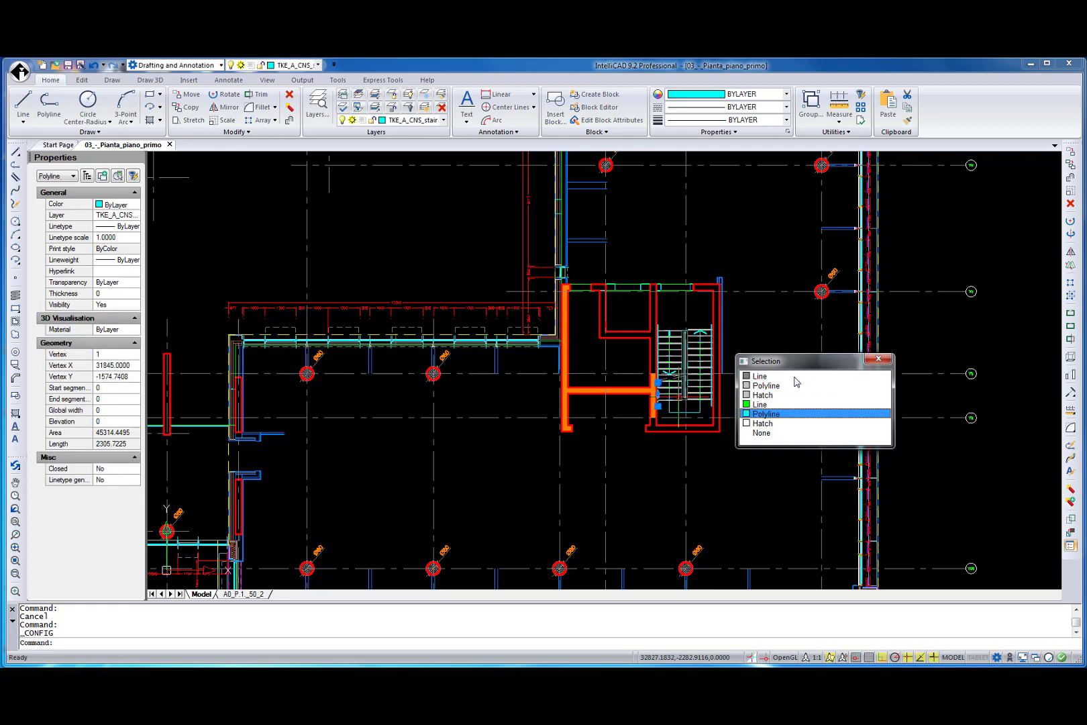
pyautogui.press('Down')
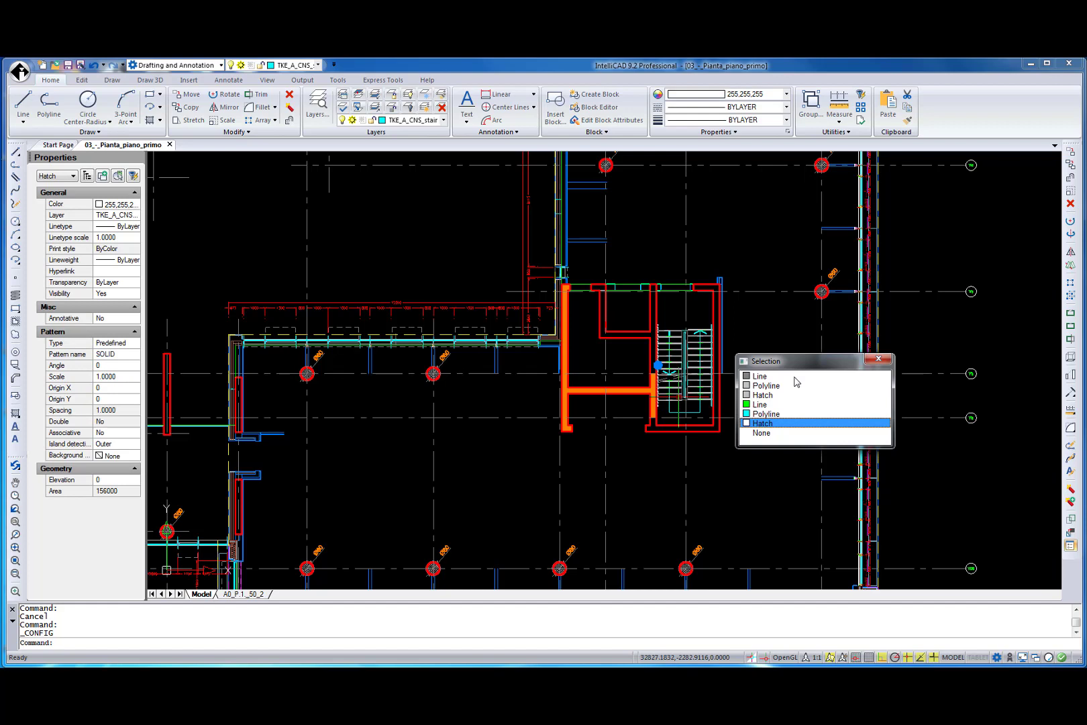
pyautogui.press('Down')
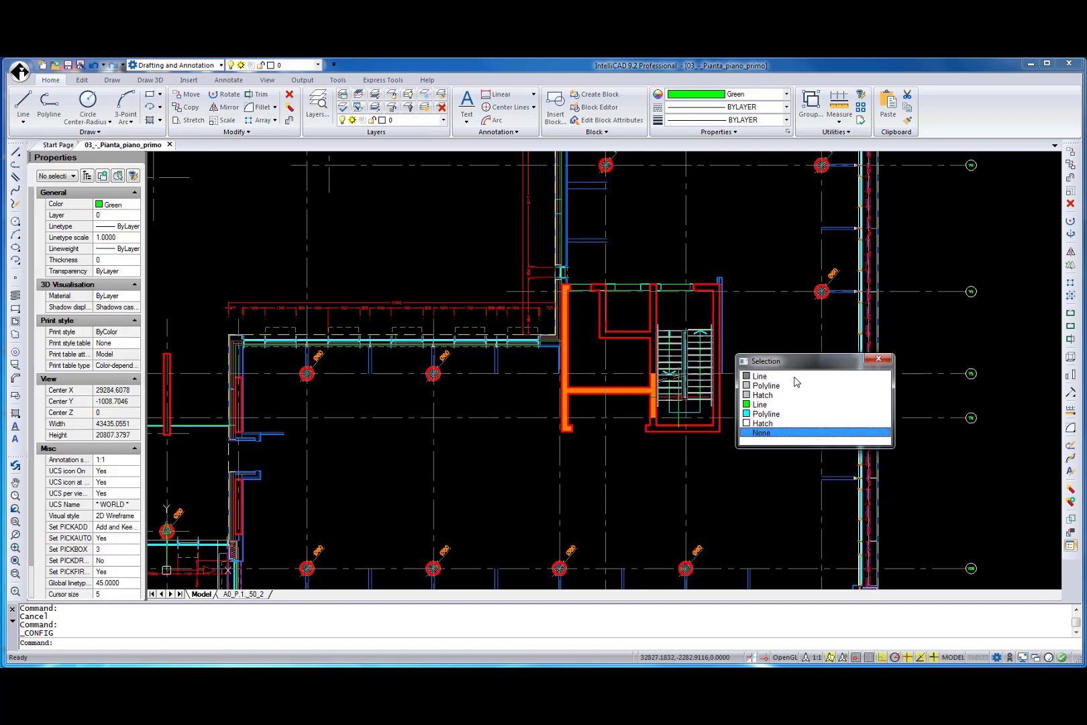
pyautogui.click(798, 377)
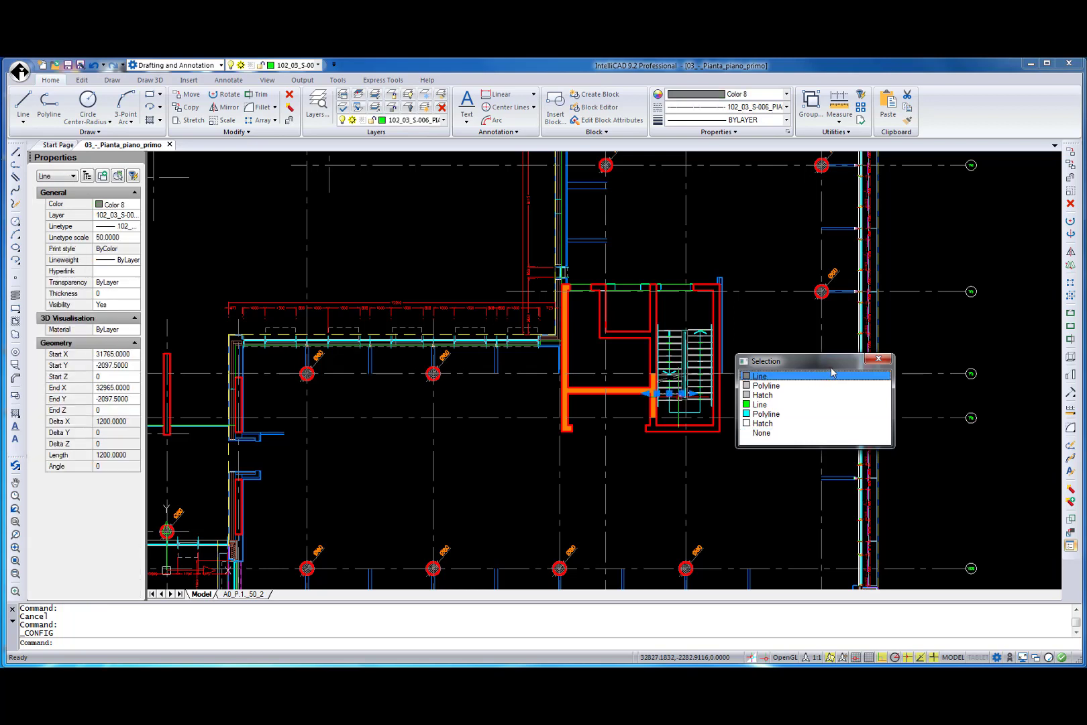
pyautogui.click(879, 358)
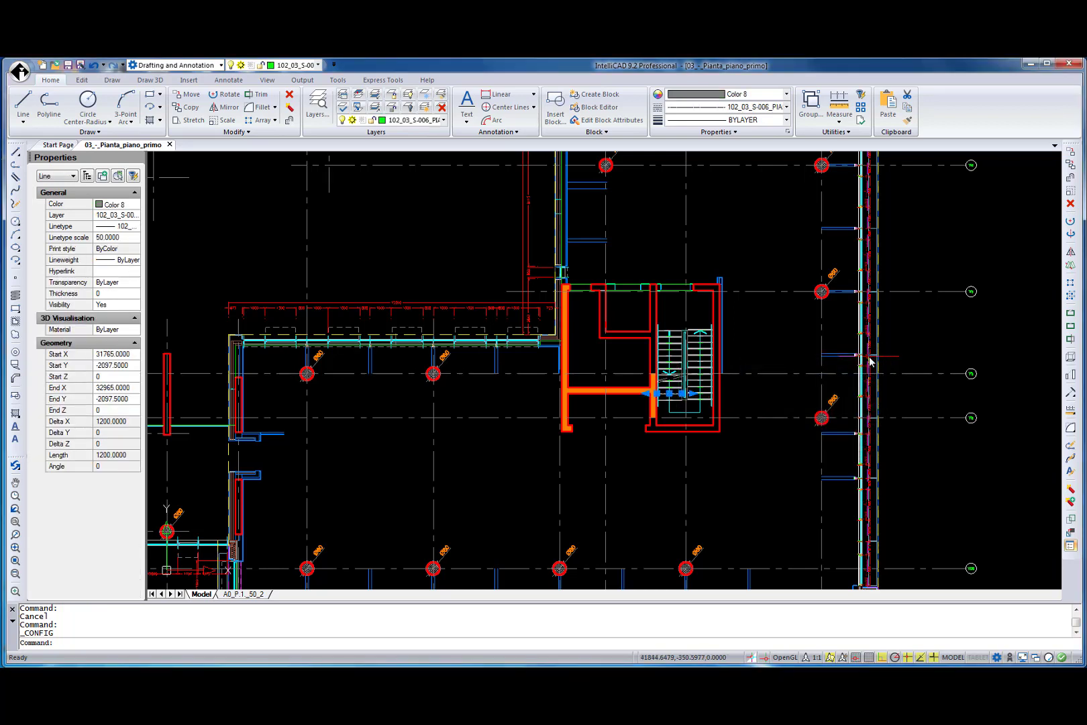
pyautogui.click(567, 396)
pyautogui.click(599, 416)
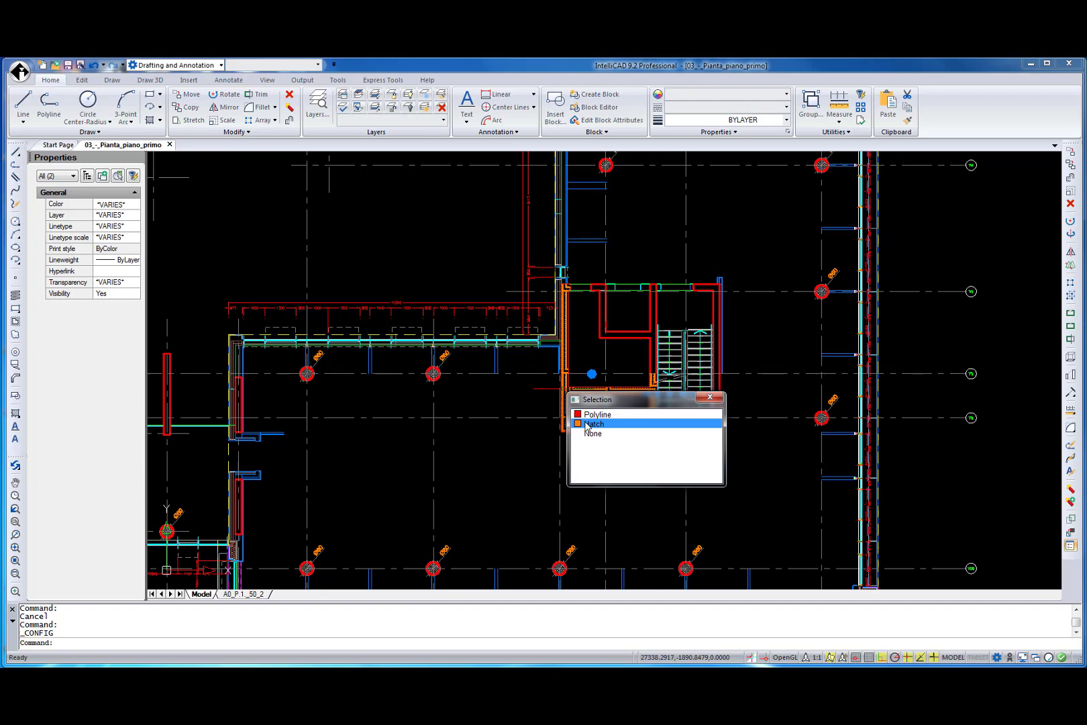
pyautogui.click(601, 417)
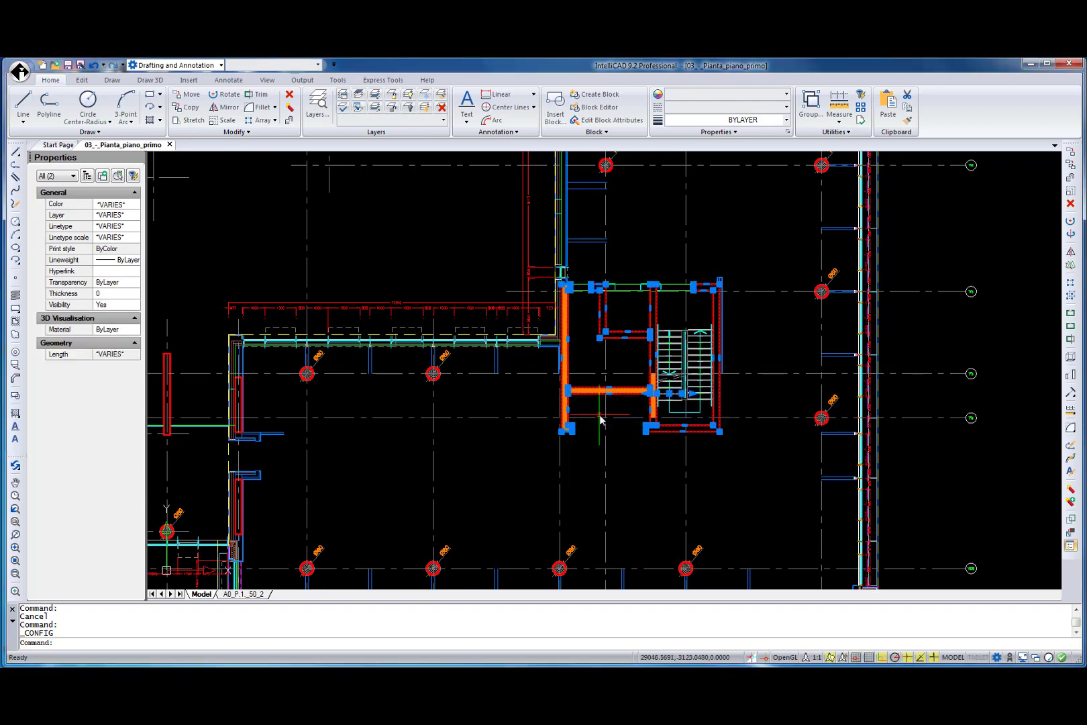
# Clear the wall selection, start Copy and pick the orange wall
pyautogui.press('Escape')
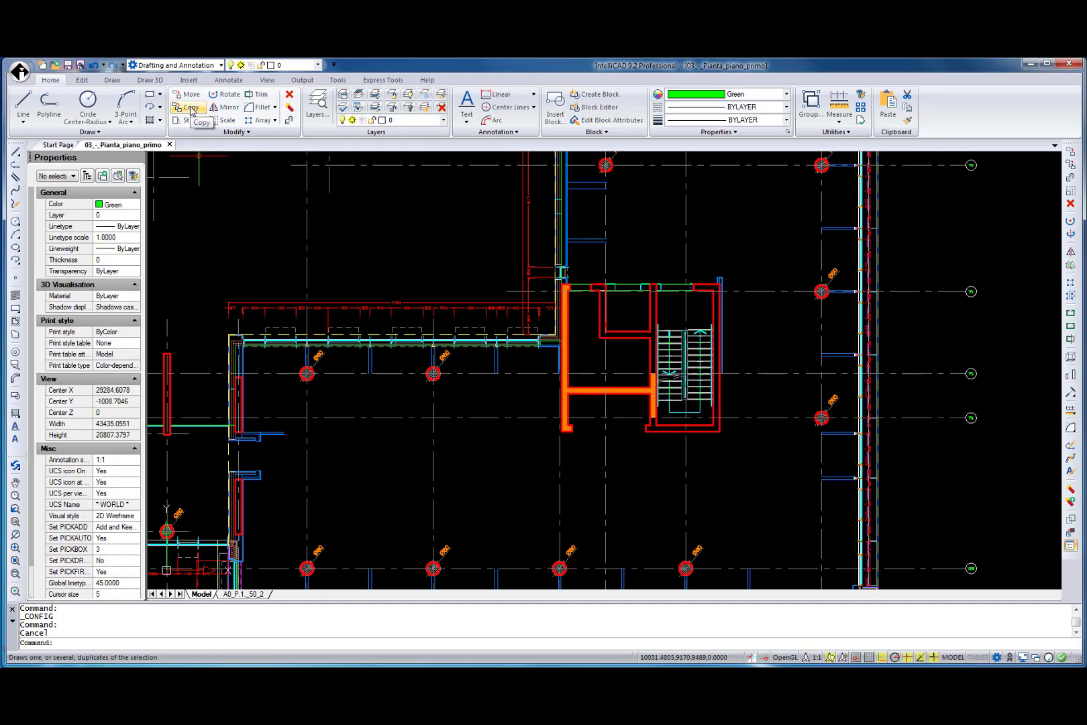
pyautogui.click(192, 109)
pyautogui.click(566, 351)
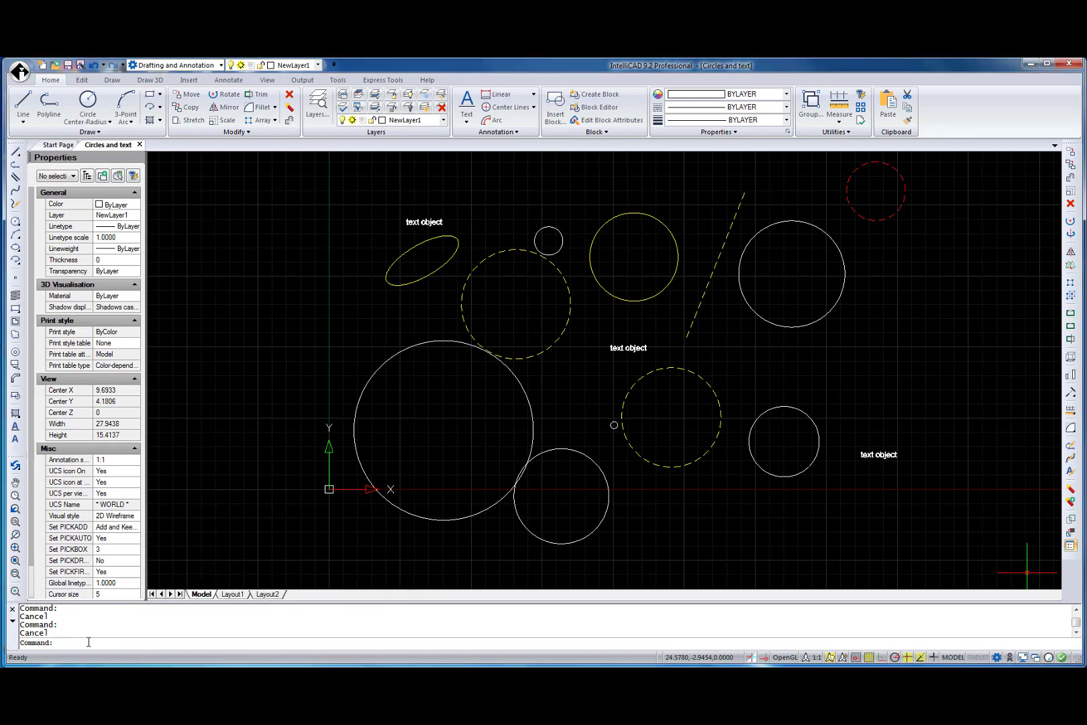
# Open the Selection Filter panel and toggle selection of ByLayer-linetype objects on and off
pyautogui.hotkey('ctrl', 'shift', 'f')
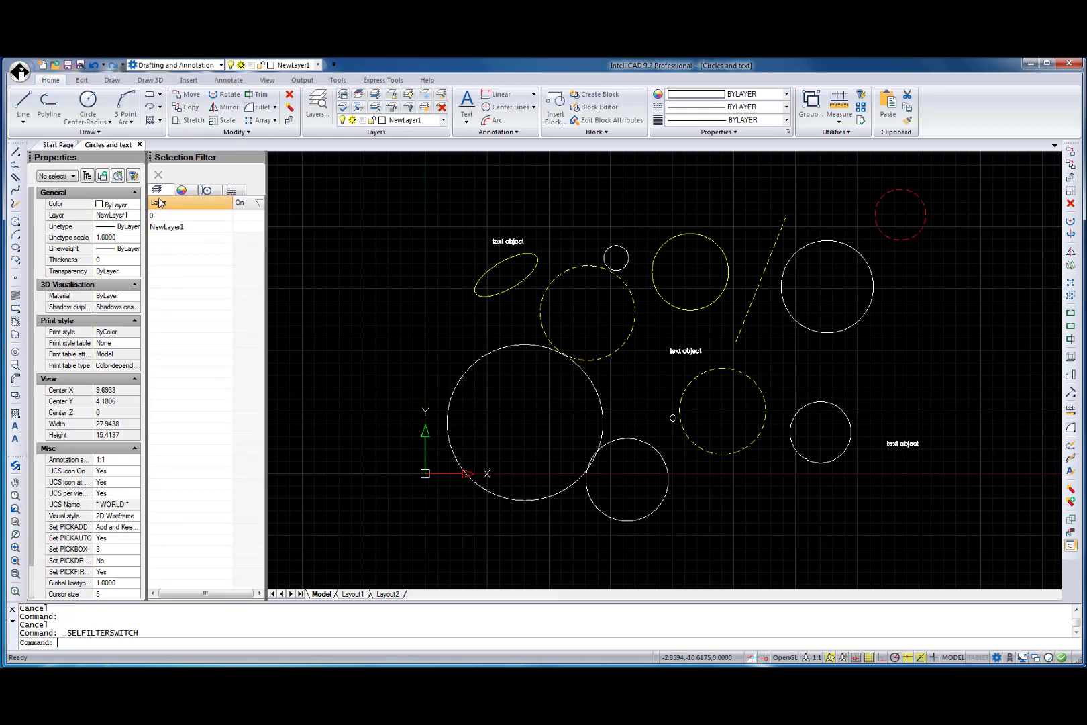
pyautogui.click(182, 192)
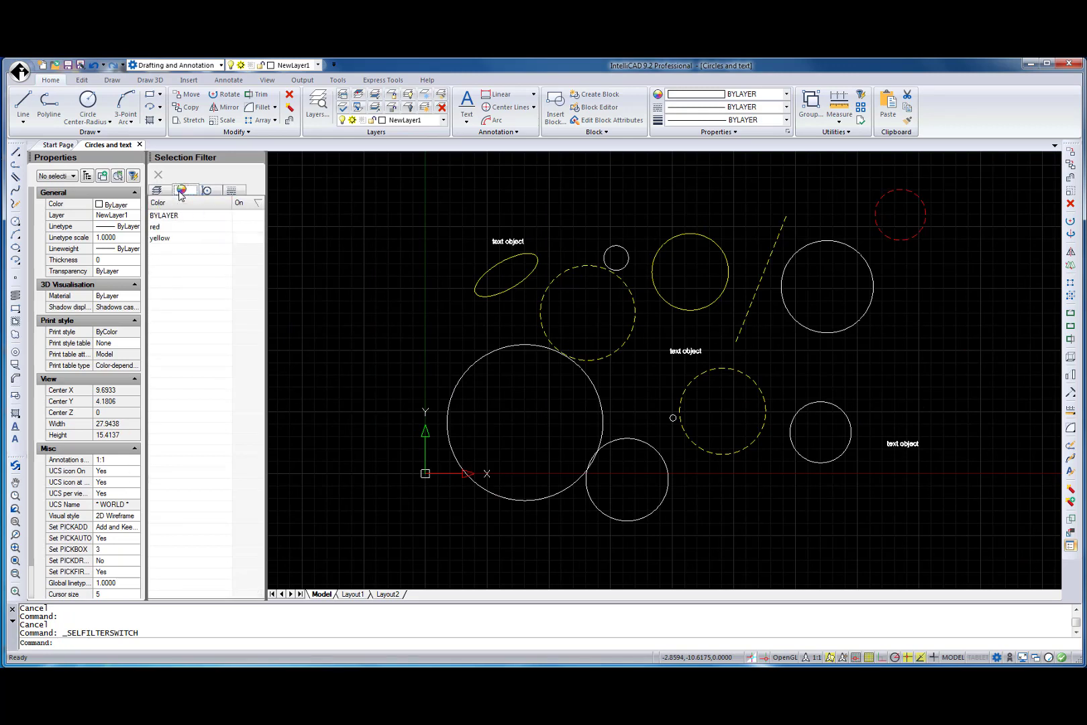
pyautogui.click(207, 192)
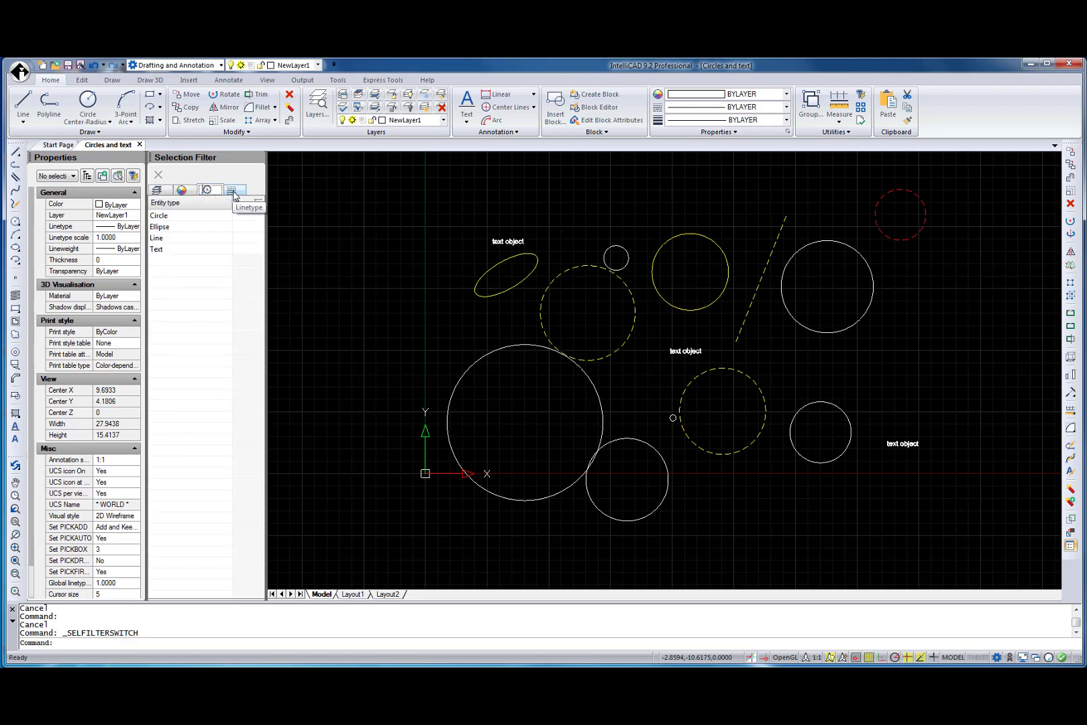
pyautogui.click(234, 194)
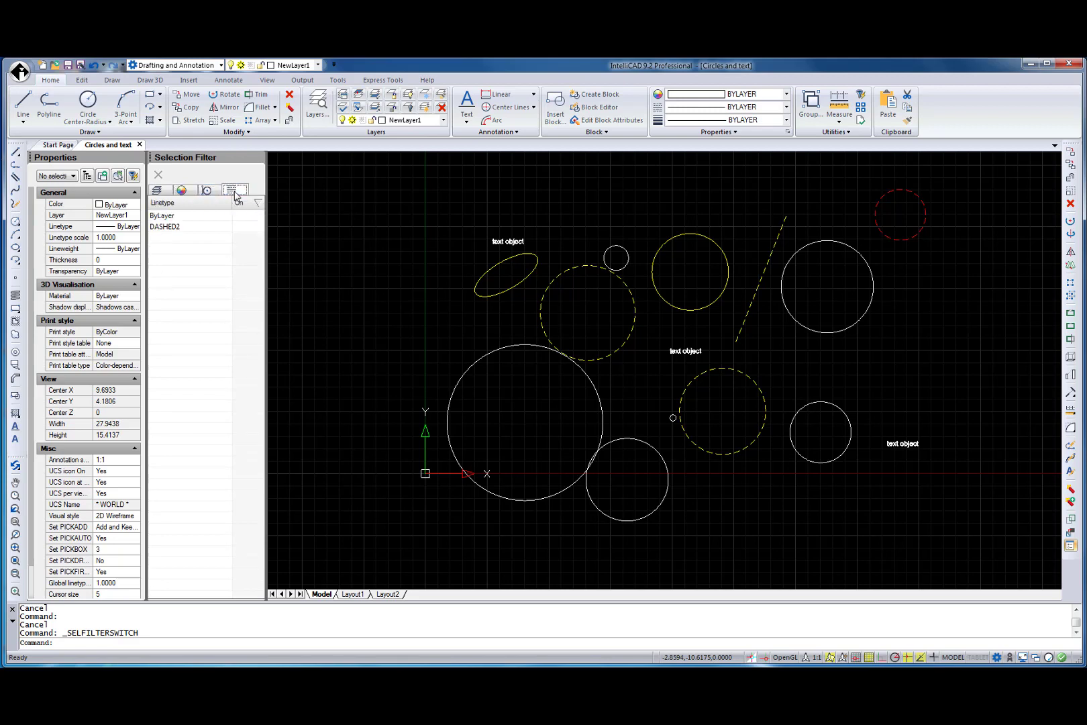
pyautogui.click(248, 216)
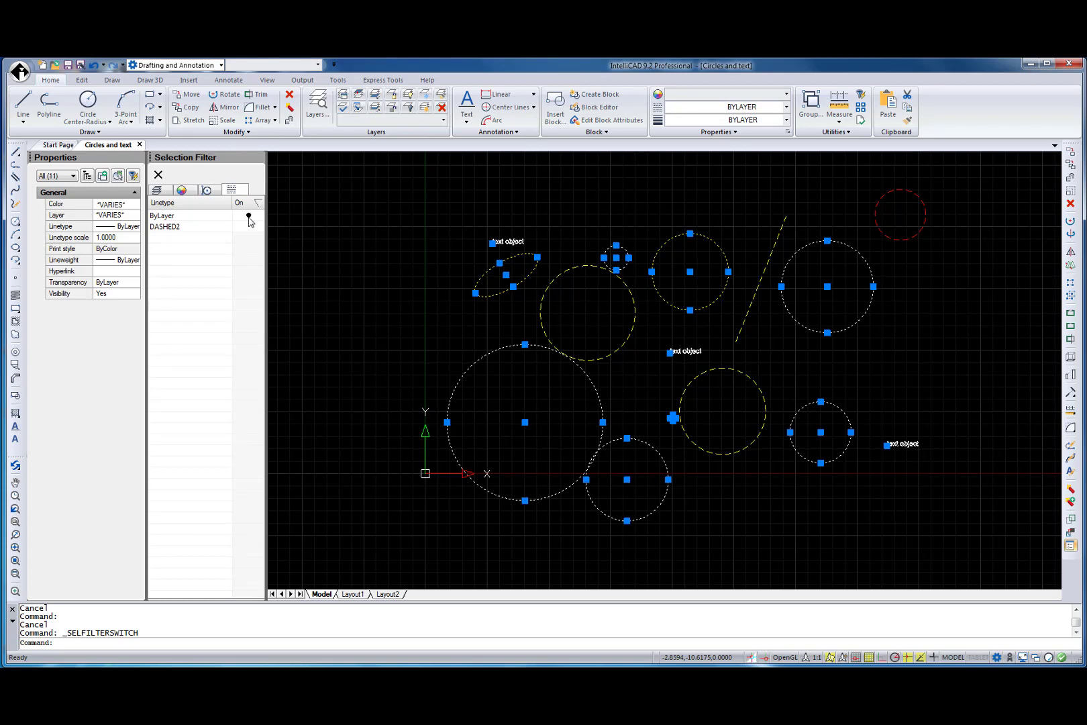
pyautogui.click(248, 216)
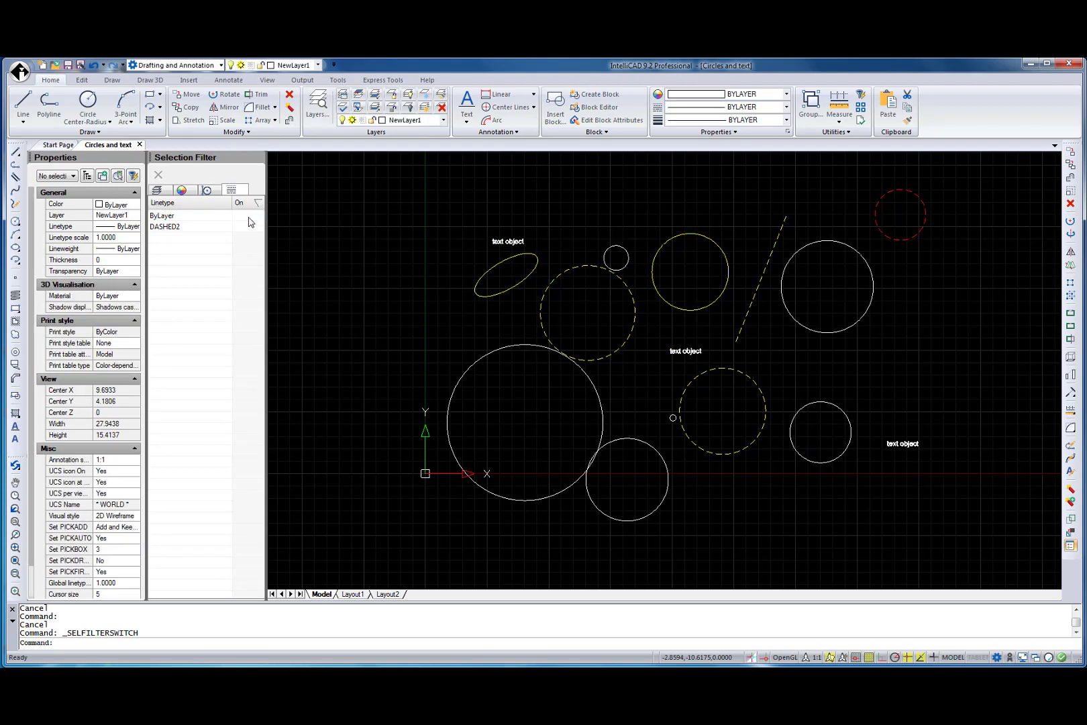
# Select all NewLayer1 objects, narrow to yellow ones, and toggle BYLAYER colour in and out
pyautogui.click(160, 193)
pyautogui.click(235, 219)
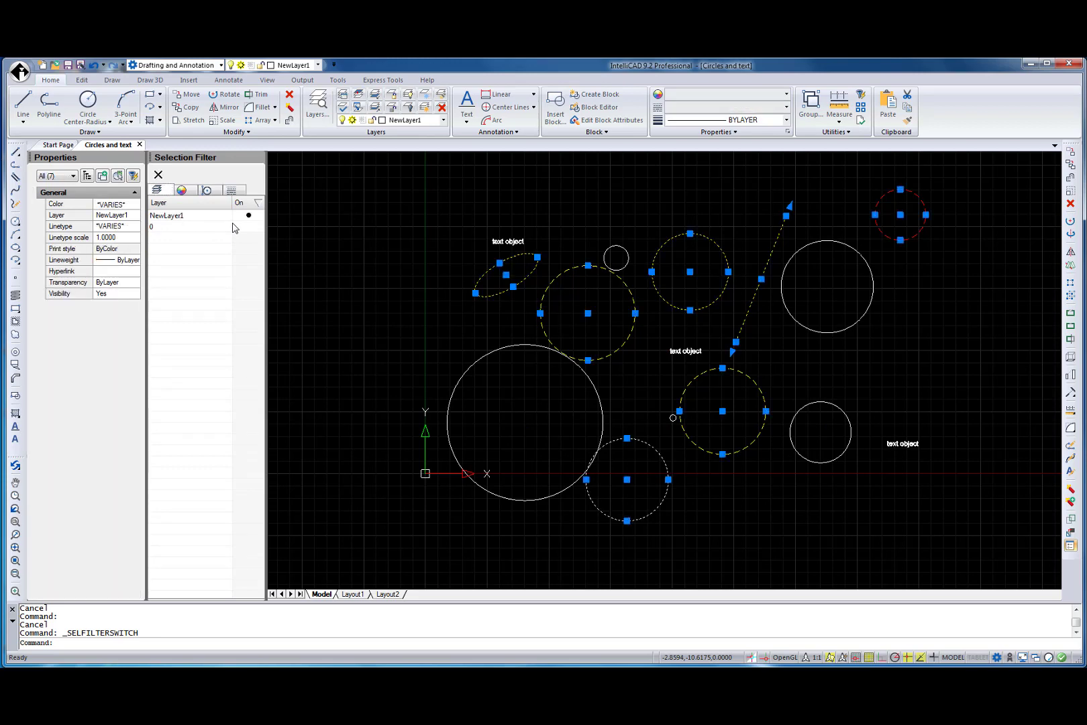
pyautogui.click(182, 190)
pyautogui.click(249, 216)
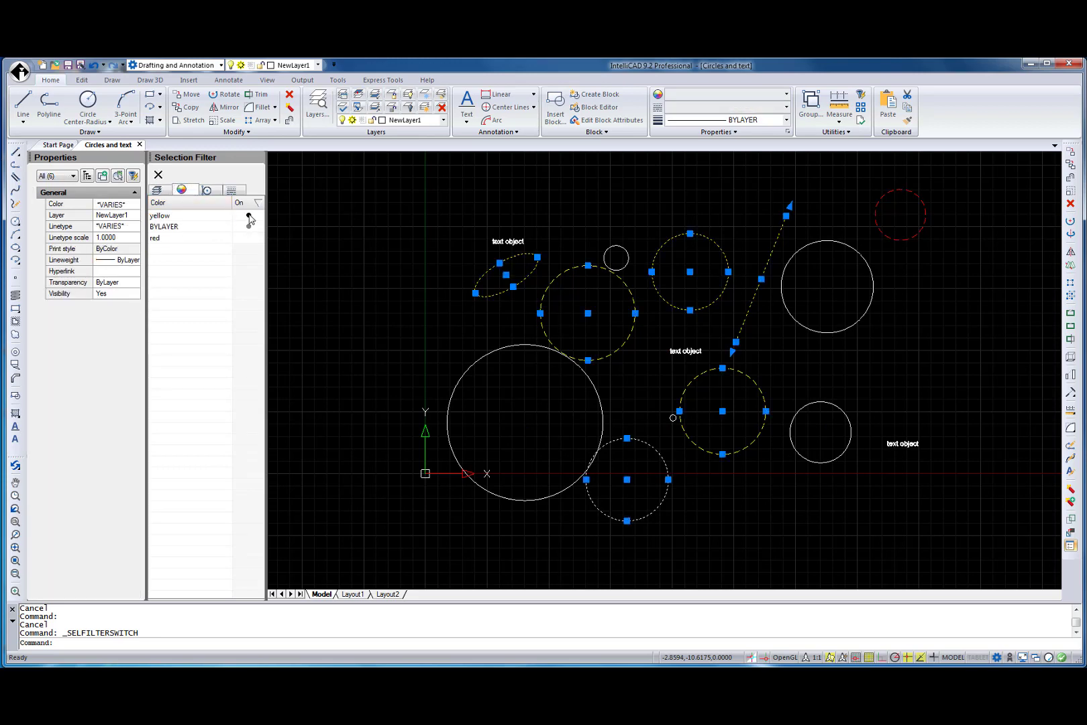
pyautogui.click(249, 226)
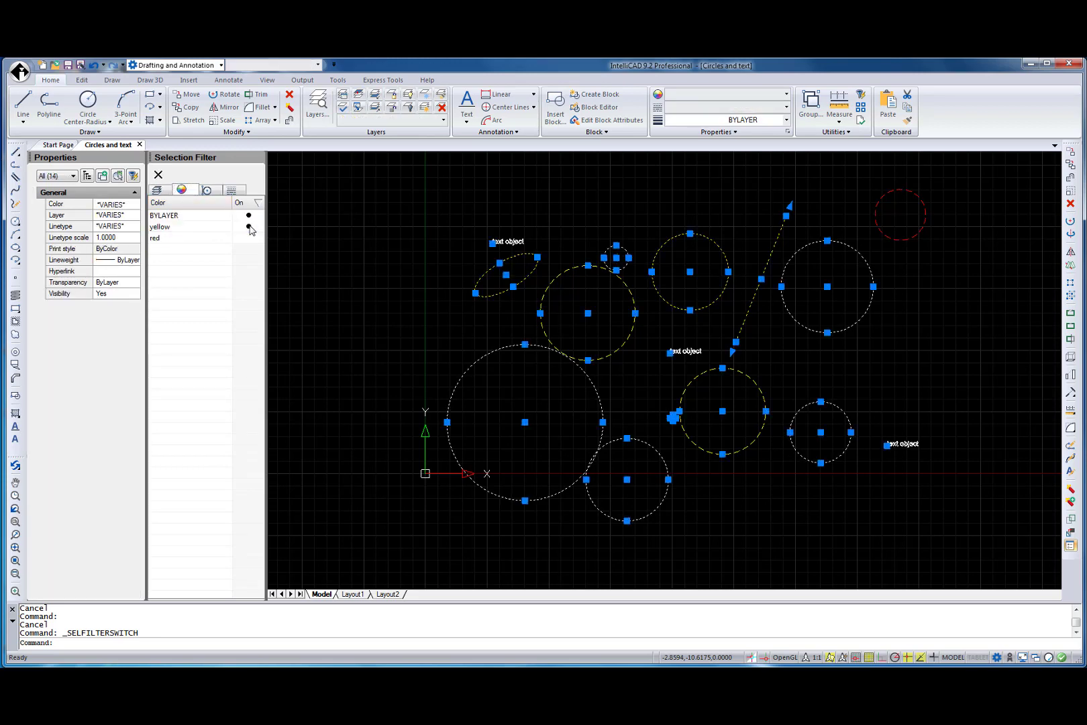
pyautogui.click(250, 216)
# Exclude ellipses, lines and ByLayer linetype to keep only dashed circles, then clear the filter
pyautogui.click(207, 190)
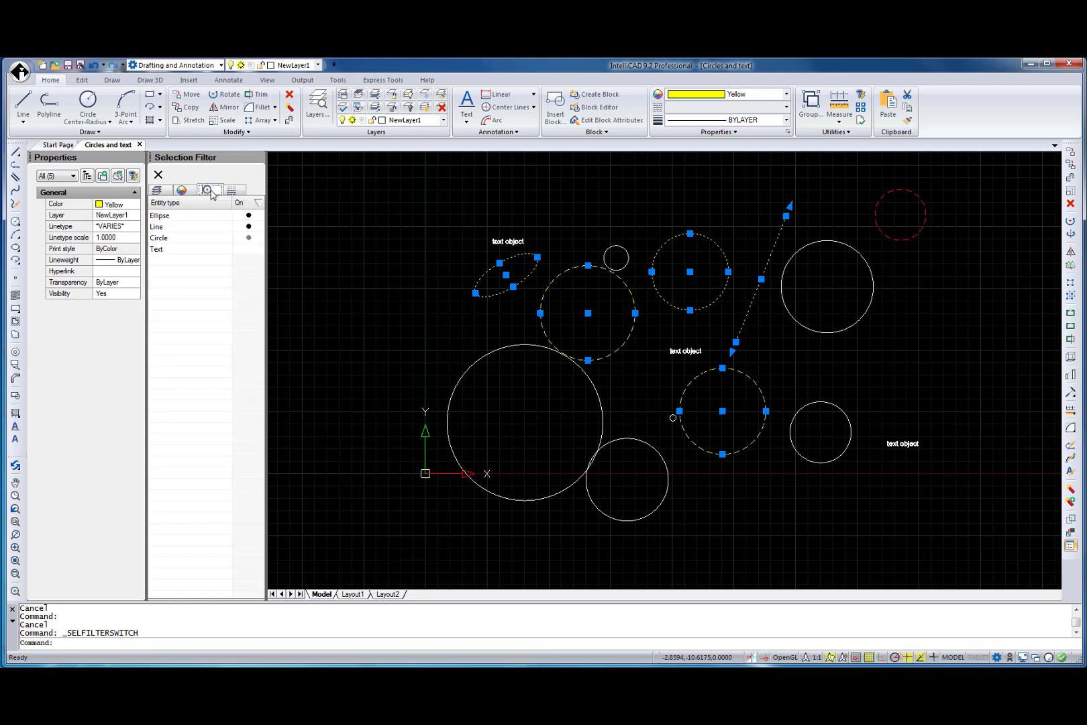
pyautogui.click(249, 215)
pyautogui.click(249, 226)
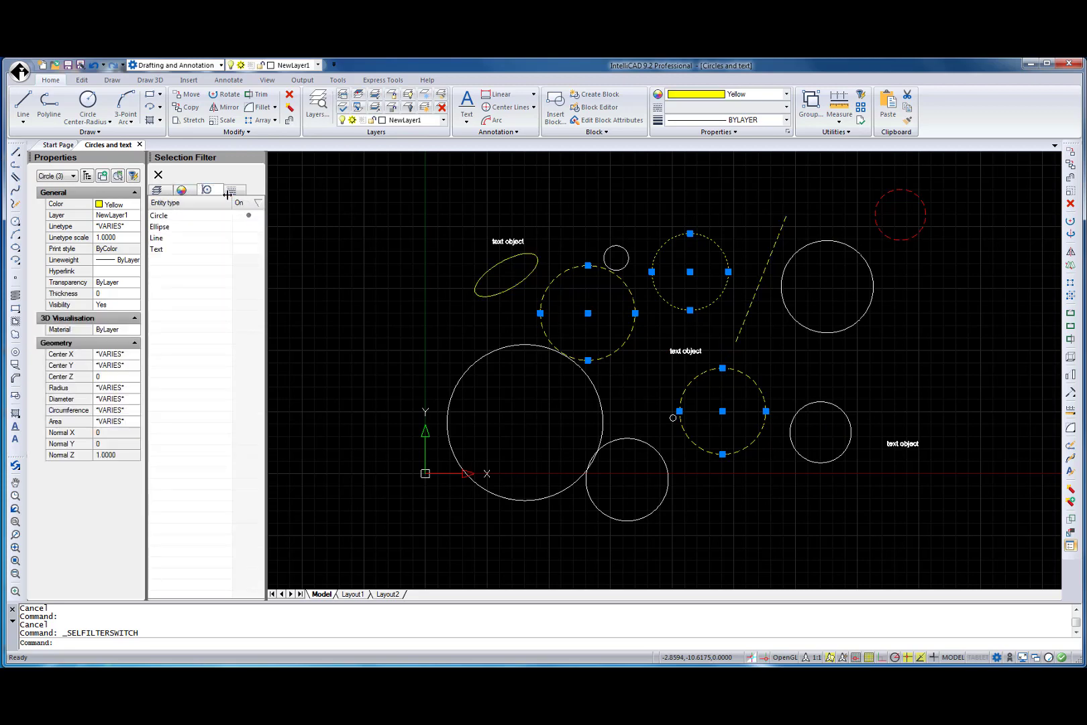
pyautogui.click(231, 189)
pyautogui.click(249, 215)
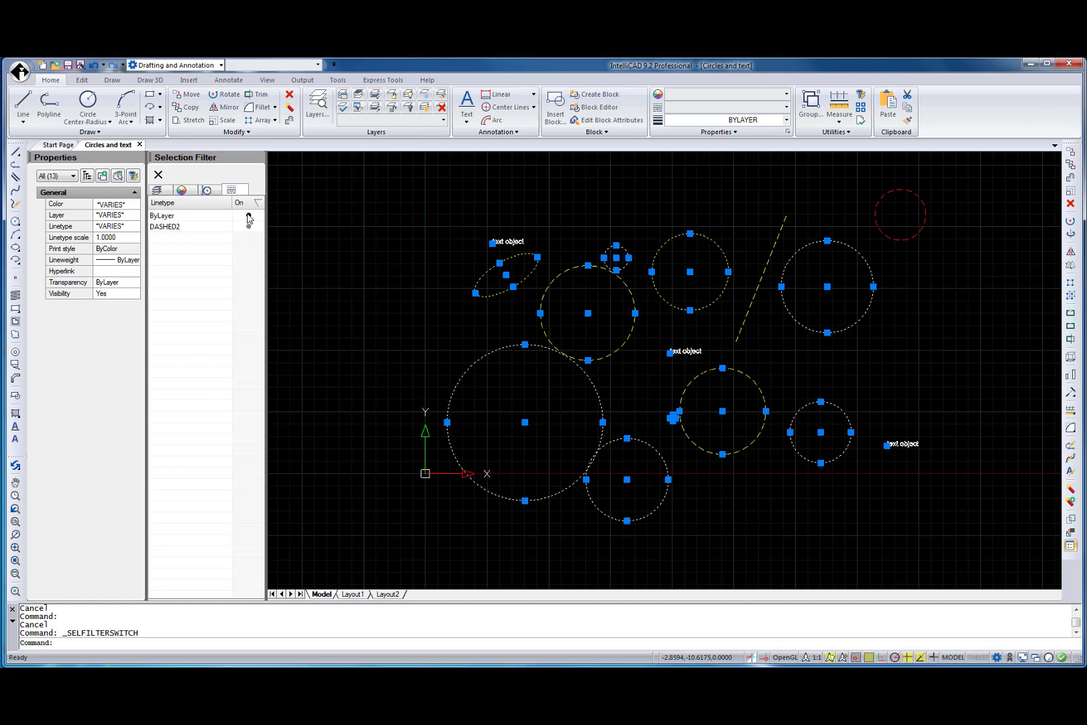
pyautogui.click(249, 216)
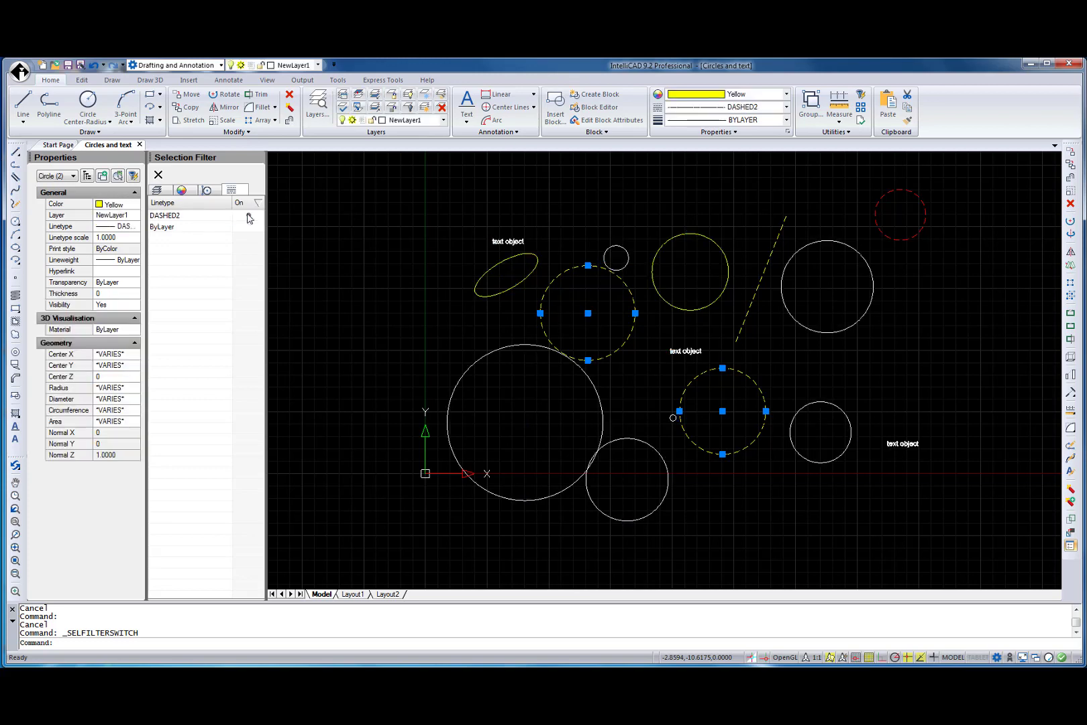
pyautogui.click(159, 174)
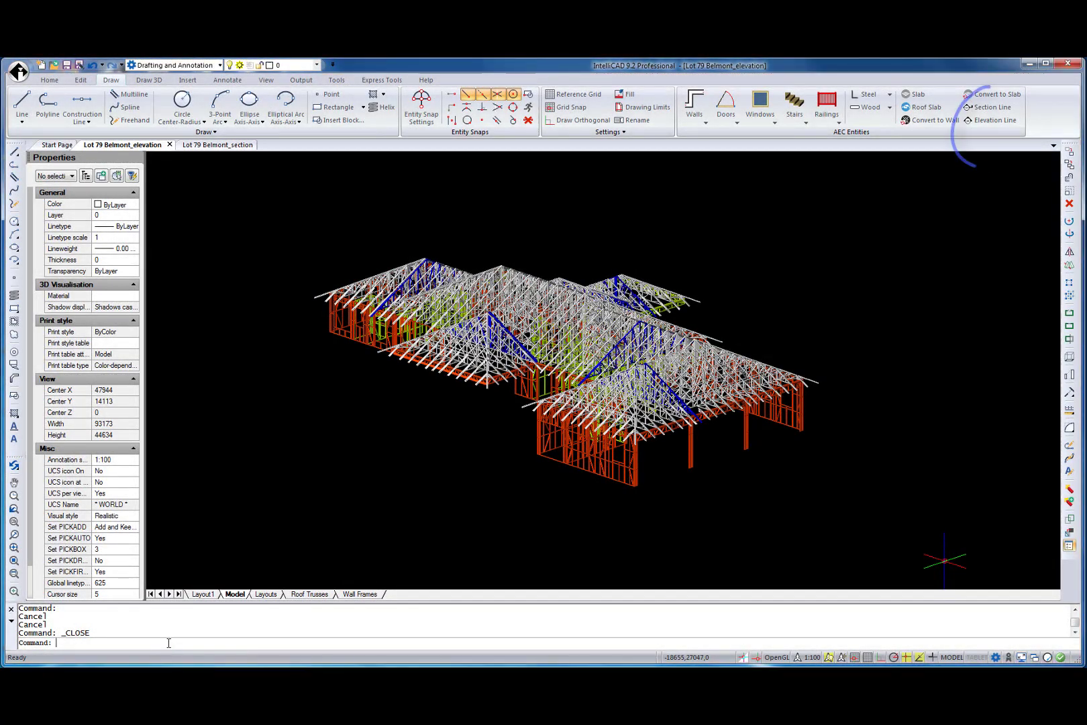
# Switch to top plan view and pan the framing plan toward the upper left
pyautogui.write('PLAN')
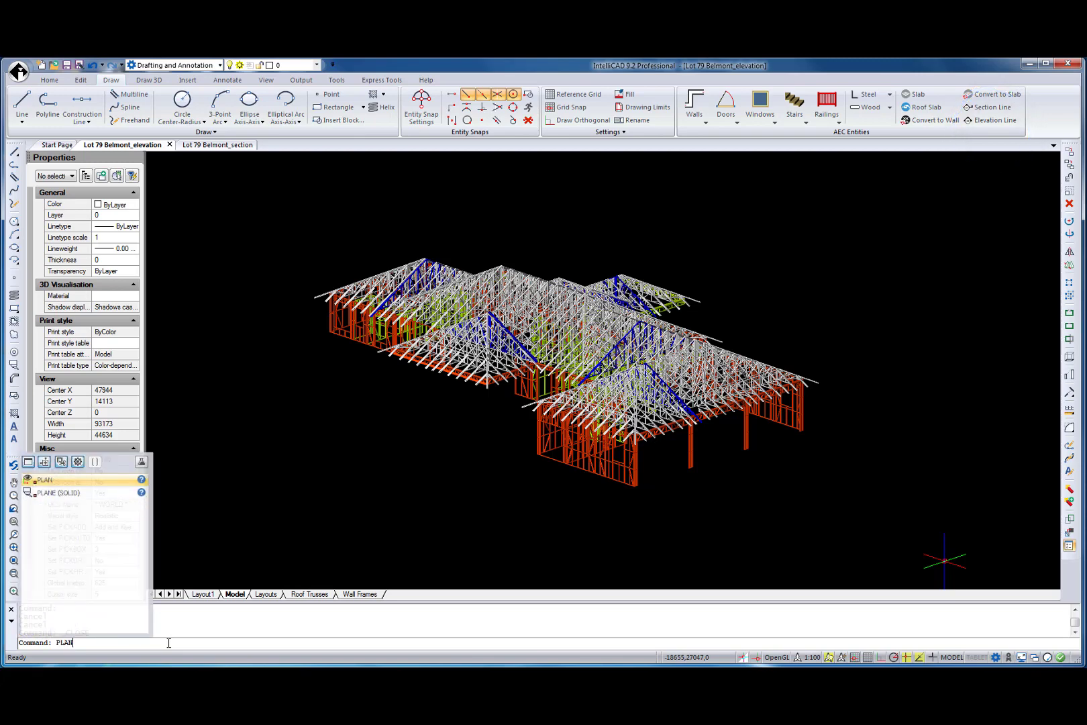
pyautogui.press('Return')
pyautogui.press('Return')
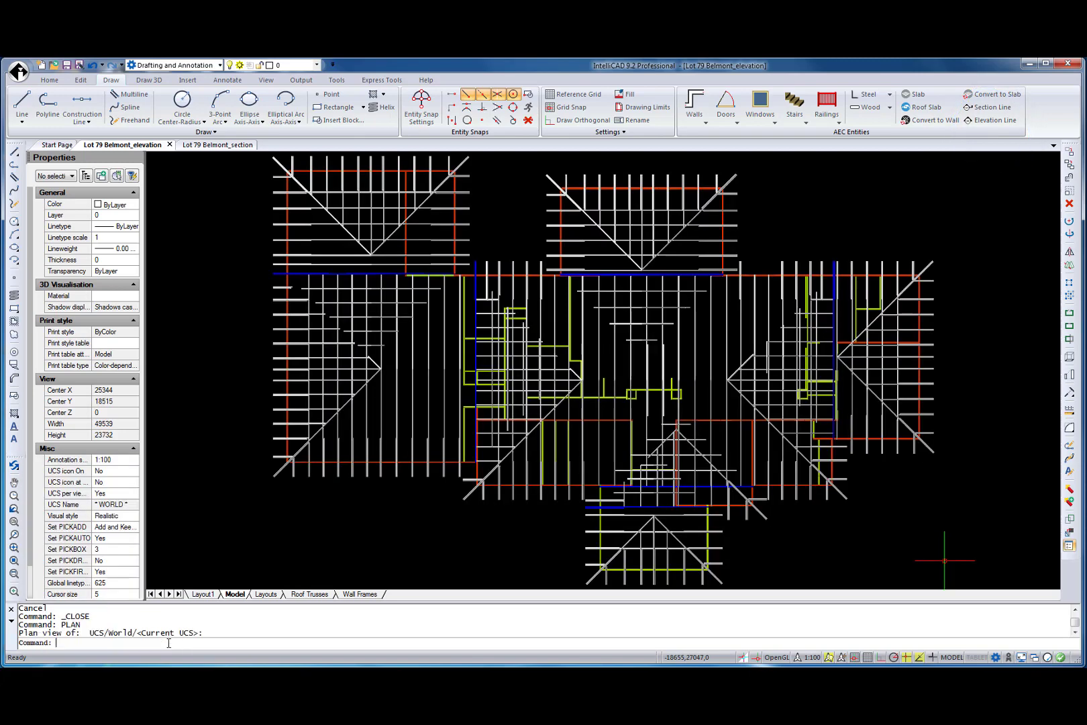
pyautogui.write('PAN')
pyautogui.press('Return')
pyautogui.moveTo(383, 357)
pyautogui.mouseDown()
pyautogui.moveTo(362, 354)
pyautogui.moveTo(369, 336)
pyautogui.mouseUp()
pyautogui.scroll(-5, 369, 336)
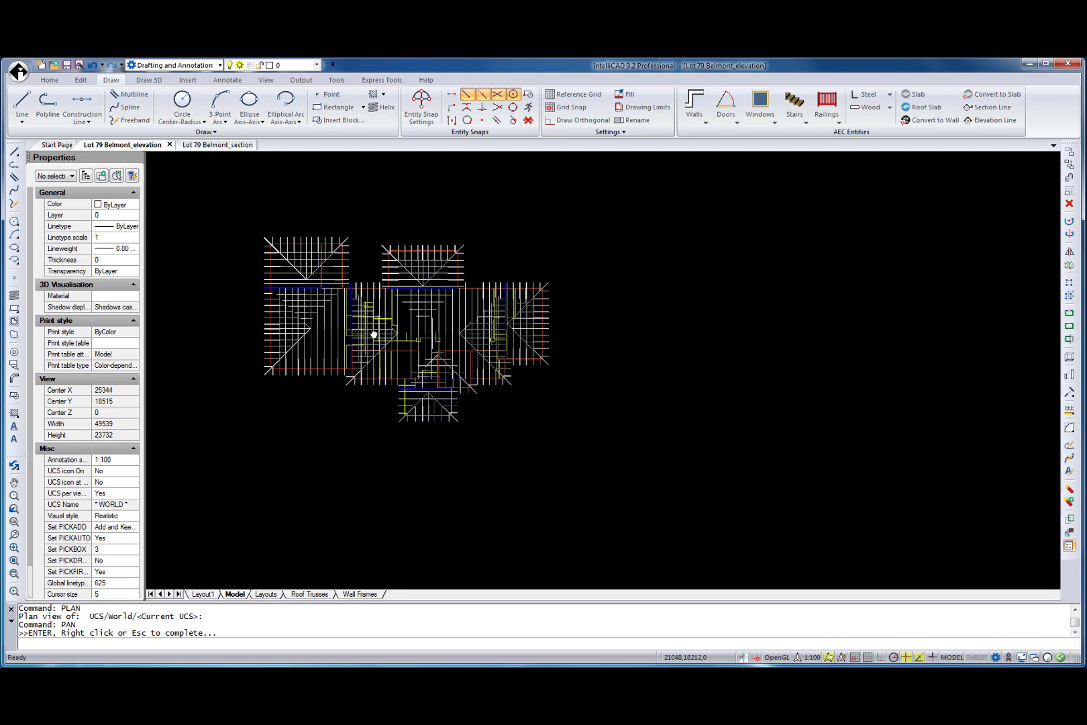
pyautogui.press('Escape')
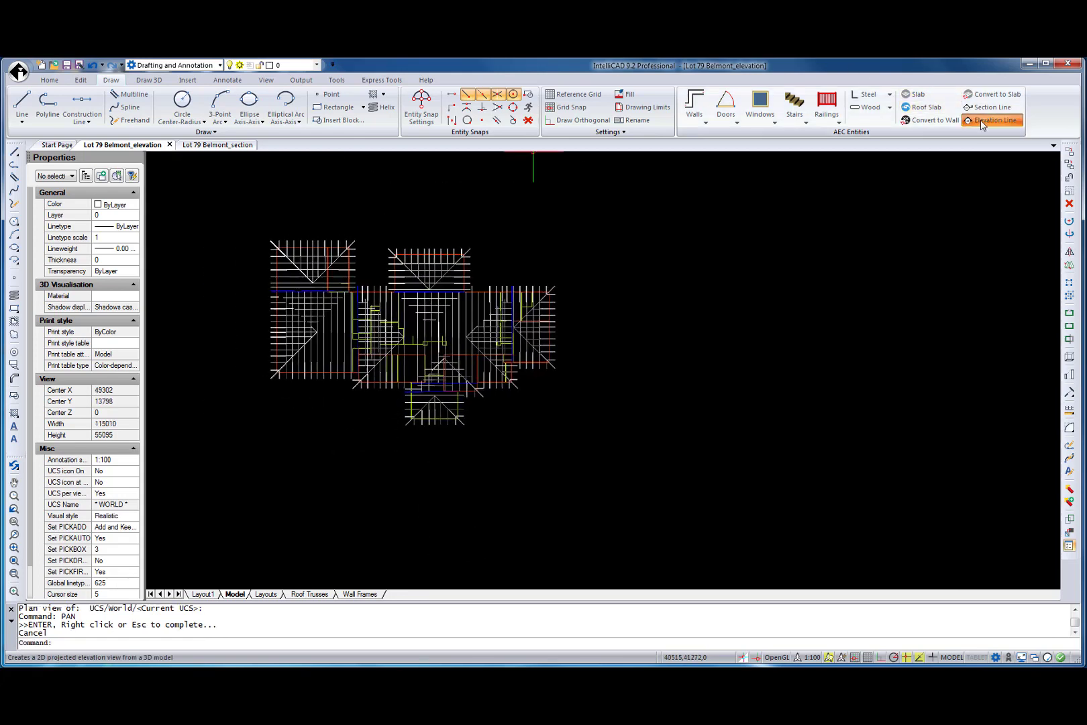
# Draw horizontal and vertical elevation lines on the plan and place their elevations to the right
pyautogui.click(981, 123)
pyautogui.click(271, 469)
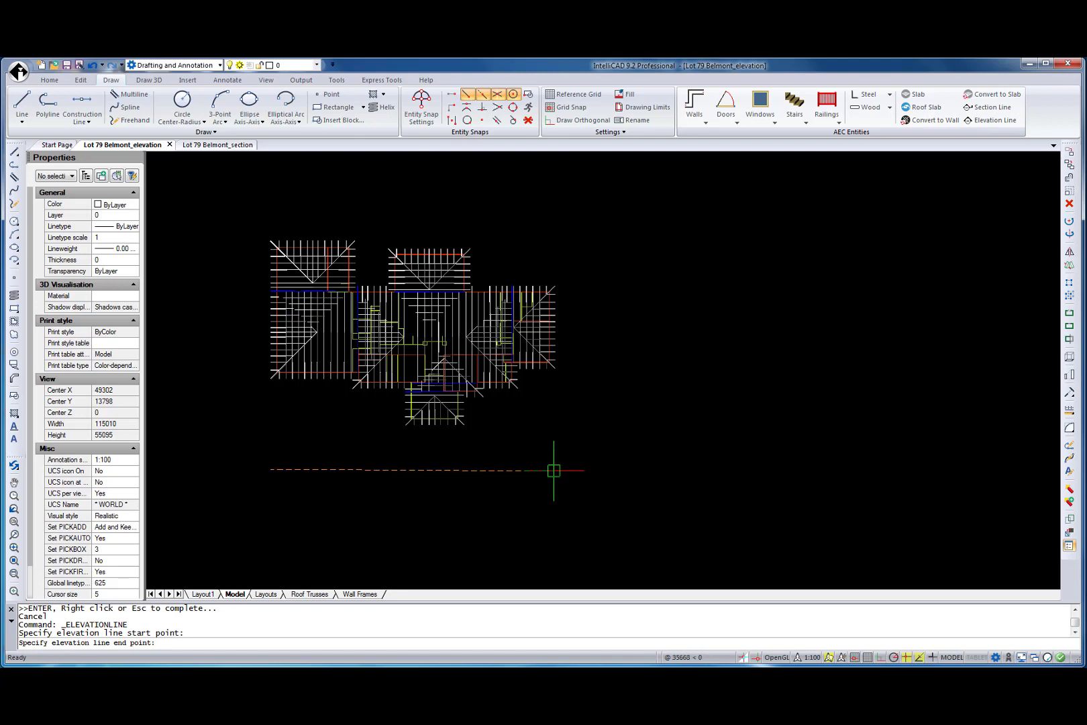
pyautogui.click(554, 470)
pyautogui.click(713, 295)
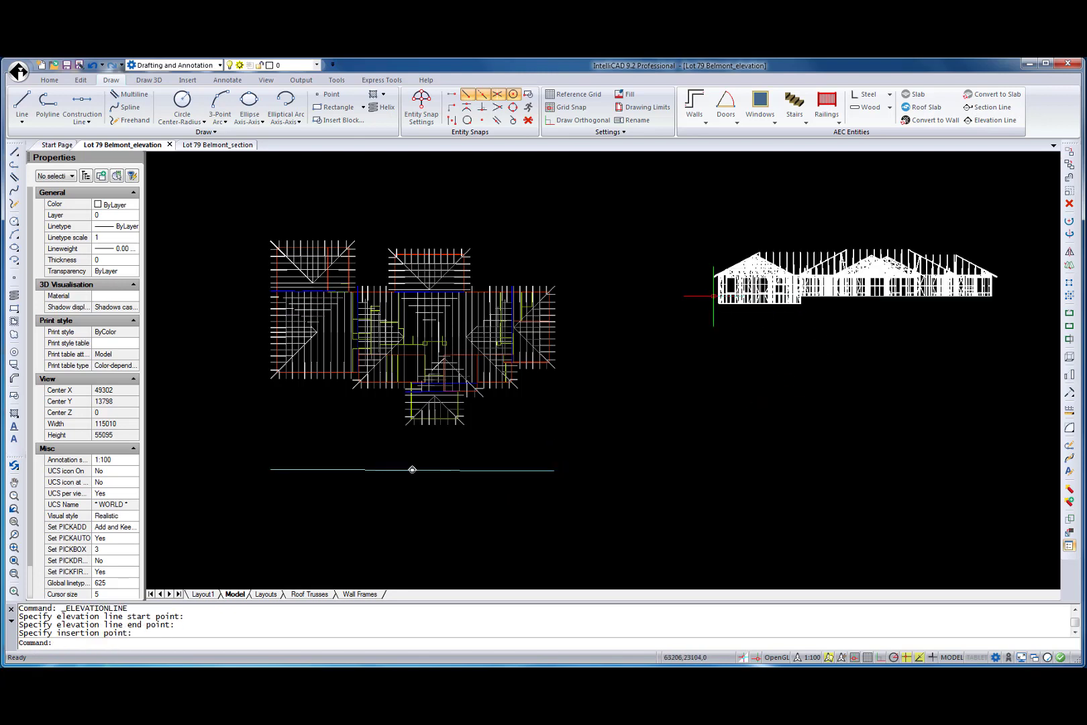
pyautogui.click(981, 120)
pyautogui.click(583, 460)
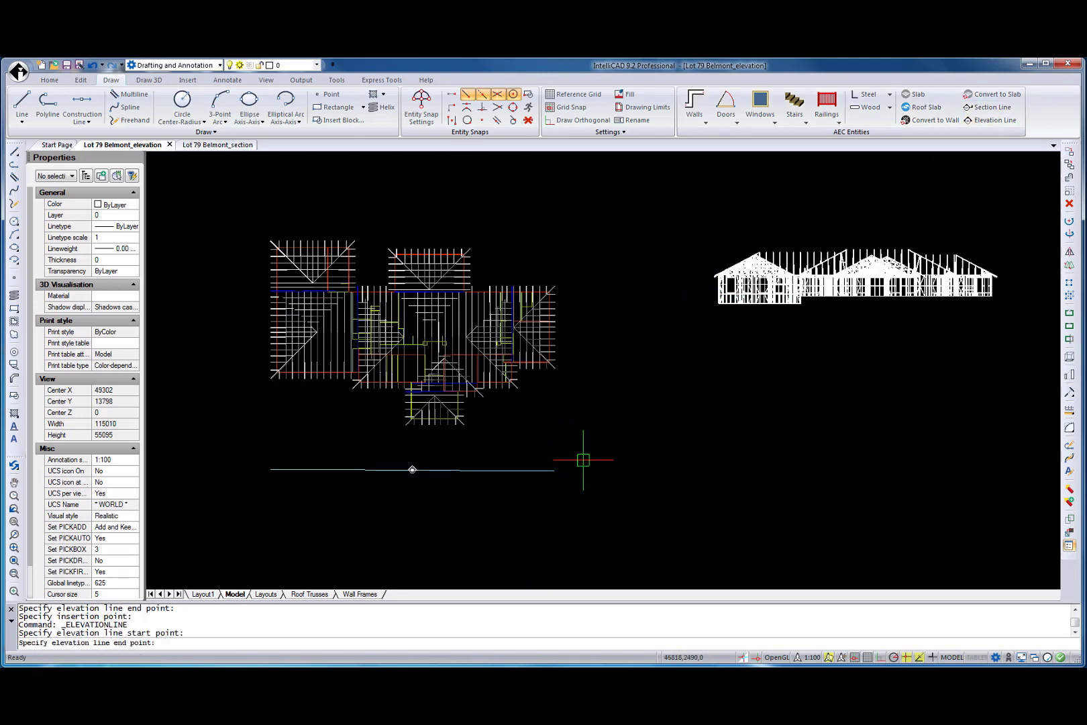
pyautogui.click(584, 240)
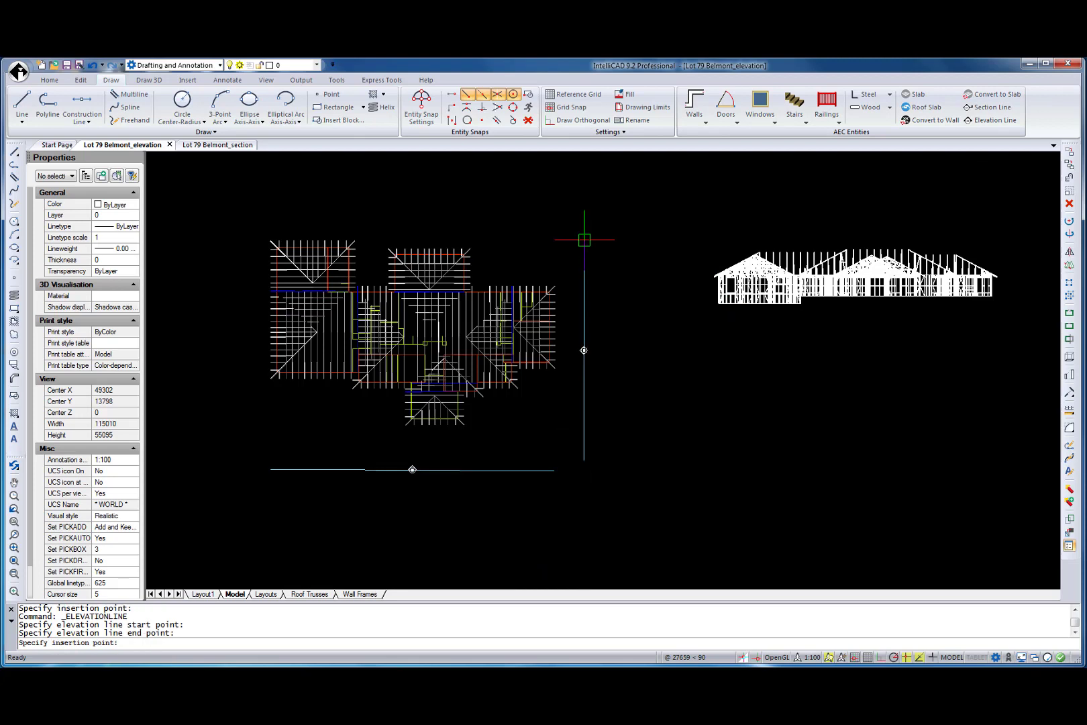
pyautogui.click(777, 399)
# Set AECAUTOUPDATE to 1
pyautogui.write('AEC')
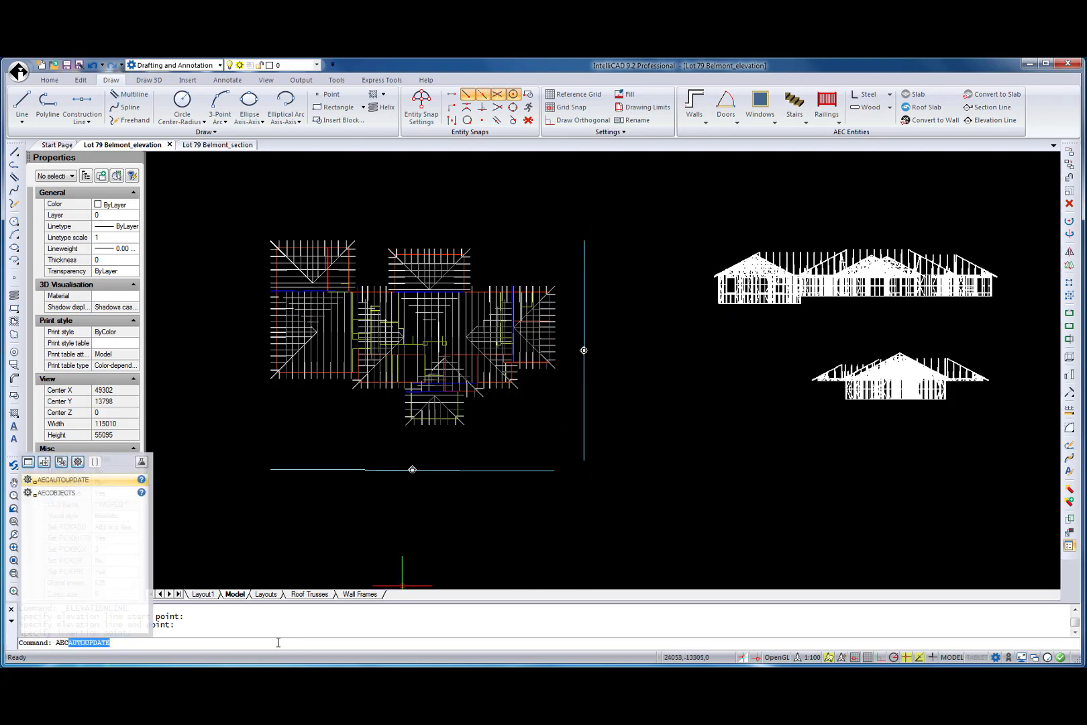
pyautogui.press('Return')
pyautogui.write('1')
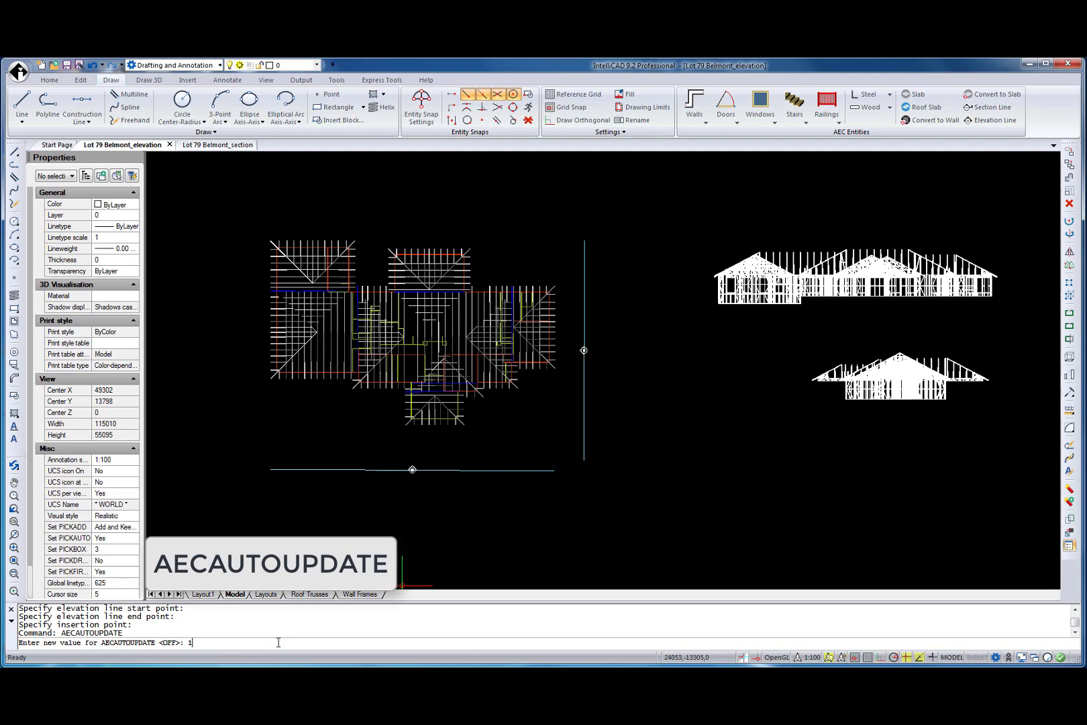
pyautogui.press('Return')
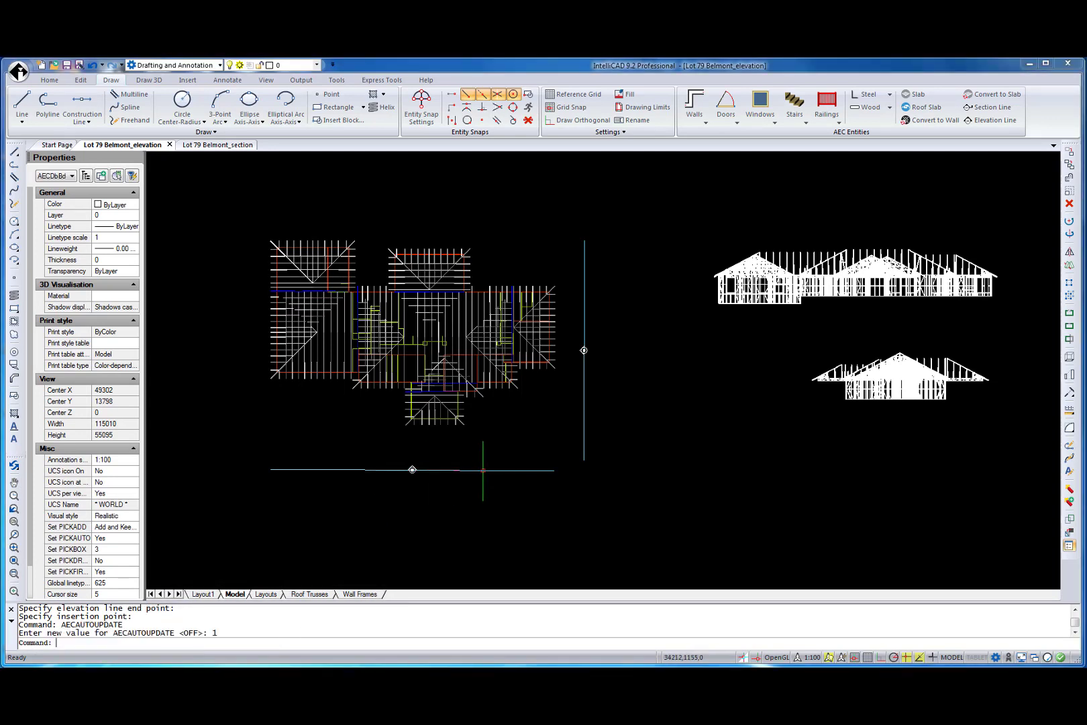
# Drag the horizontal elevation line's right grip leftward to shorten it
pyautogui.click(483, 470)
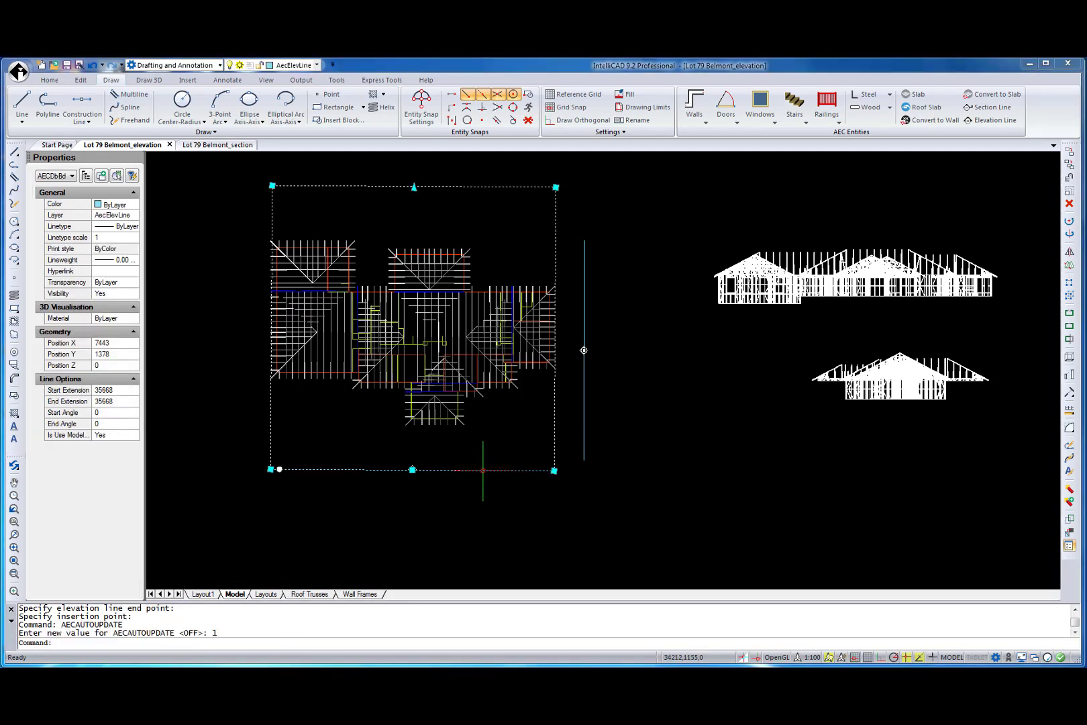
pyautogui.click(554, 470)
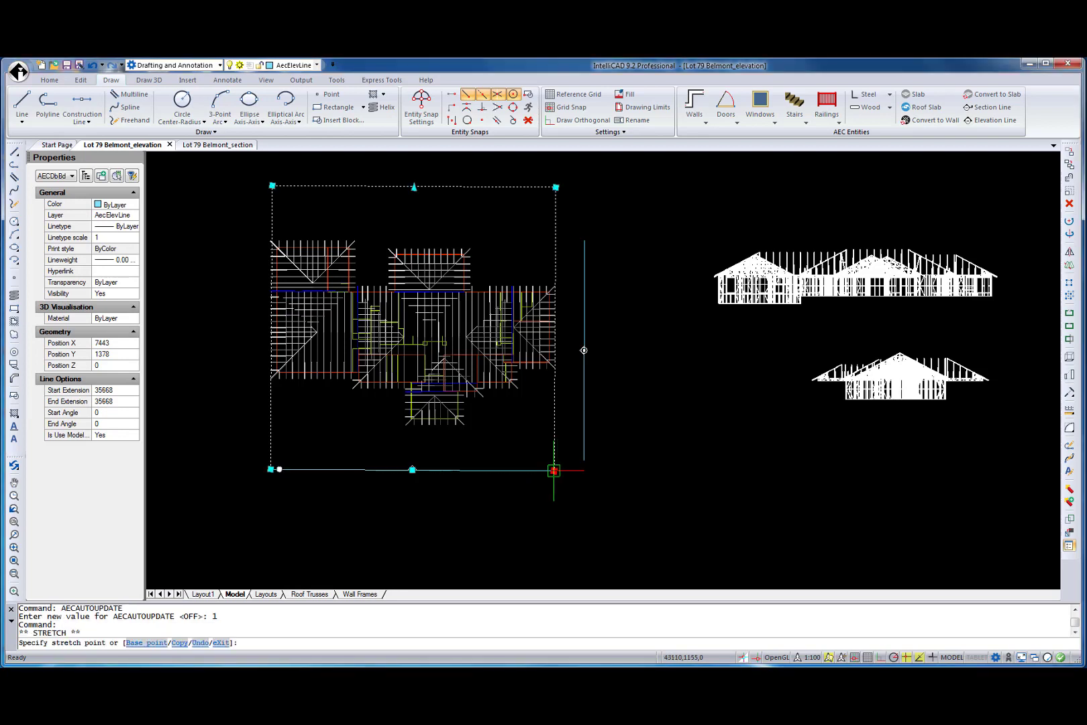
pyautogui.click(493, 470)
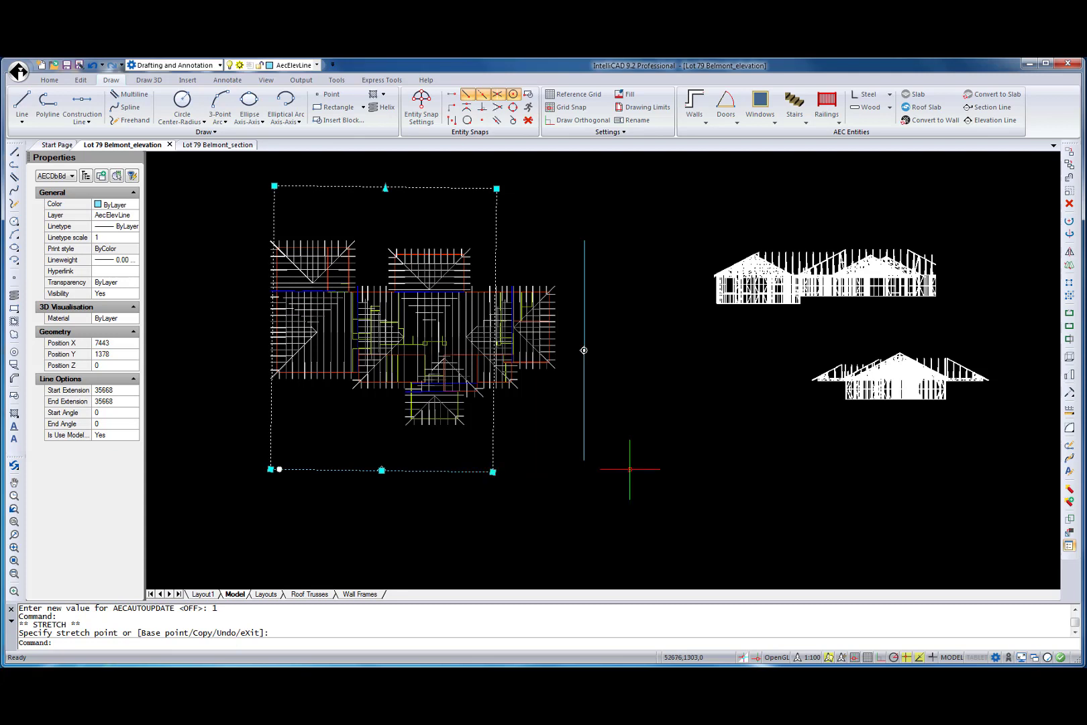
pyautogui.press('Escape')
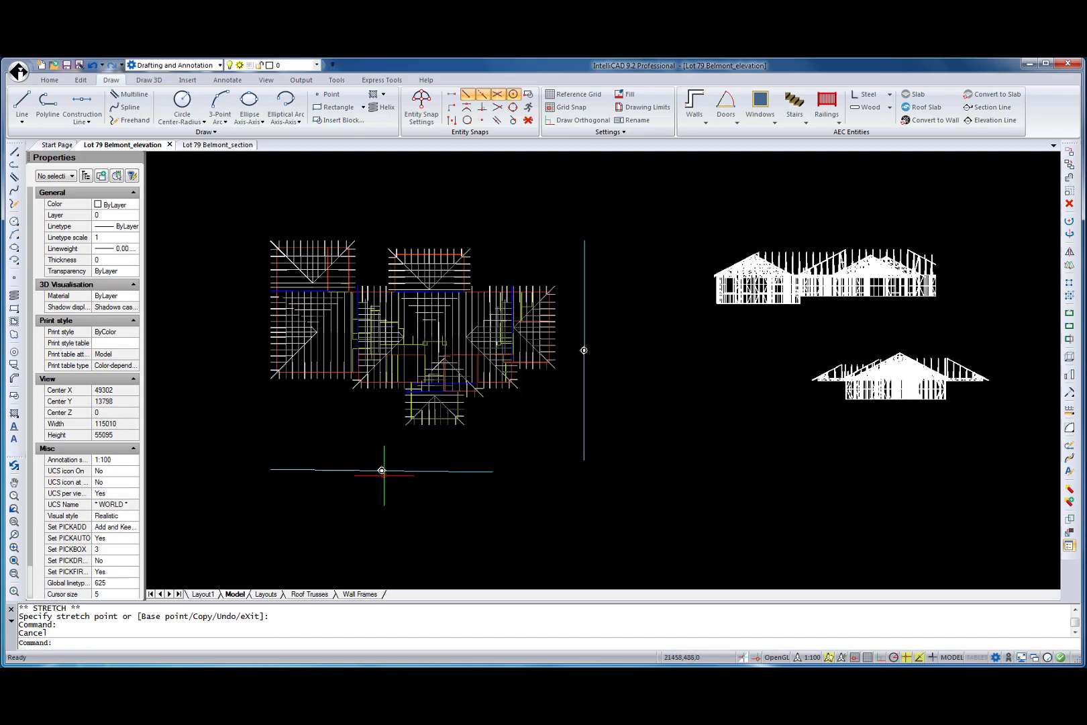
# Reverse the horizontal elevation line's viewing direction
pyautogui.scroll(4, 381, 471)
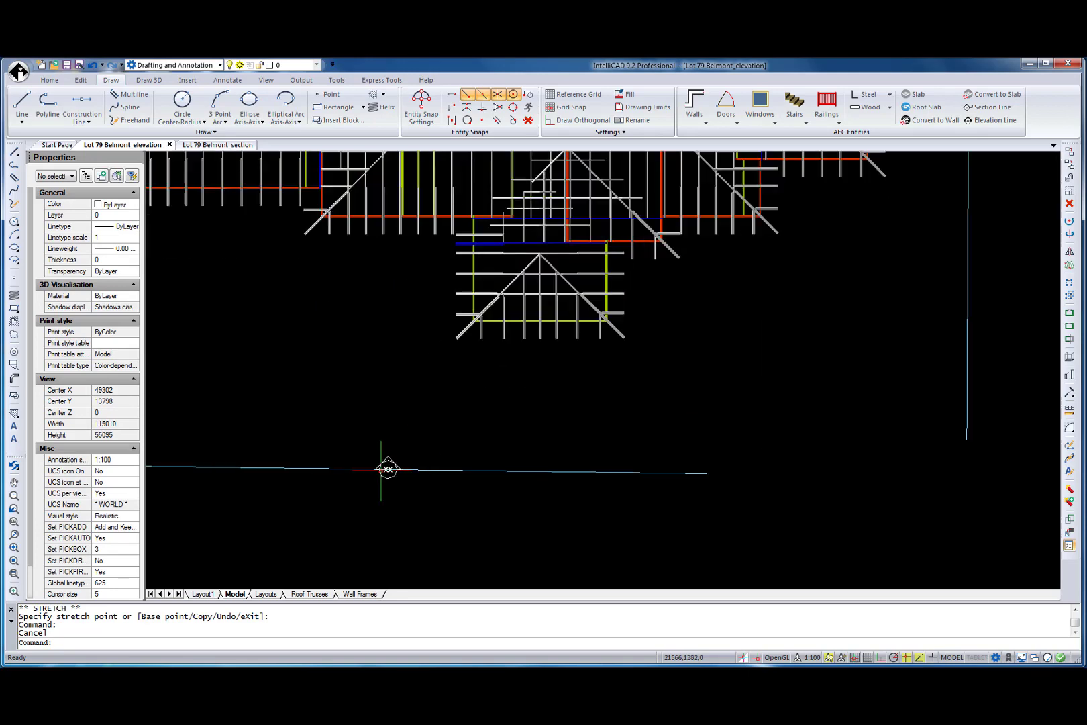
pyautogui.click(396, 464)
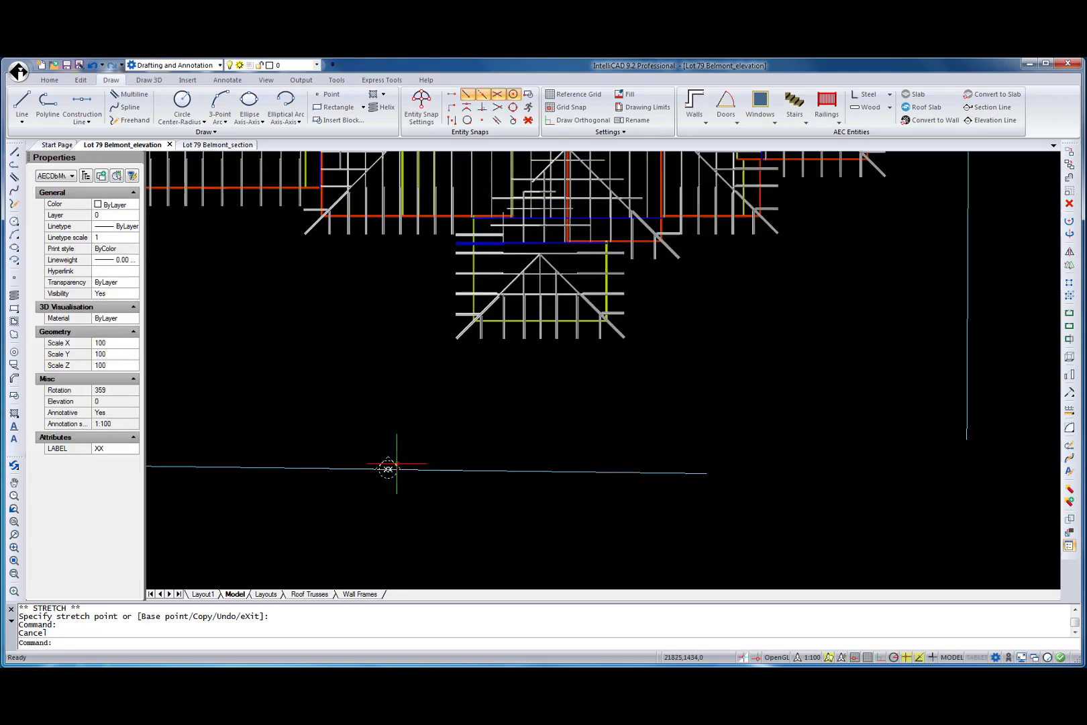
pyautogui.press('Escape')
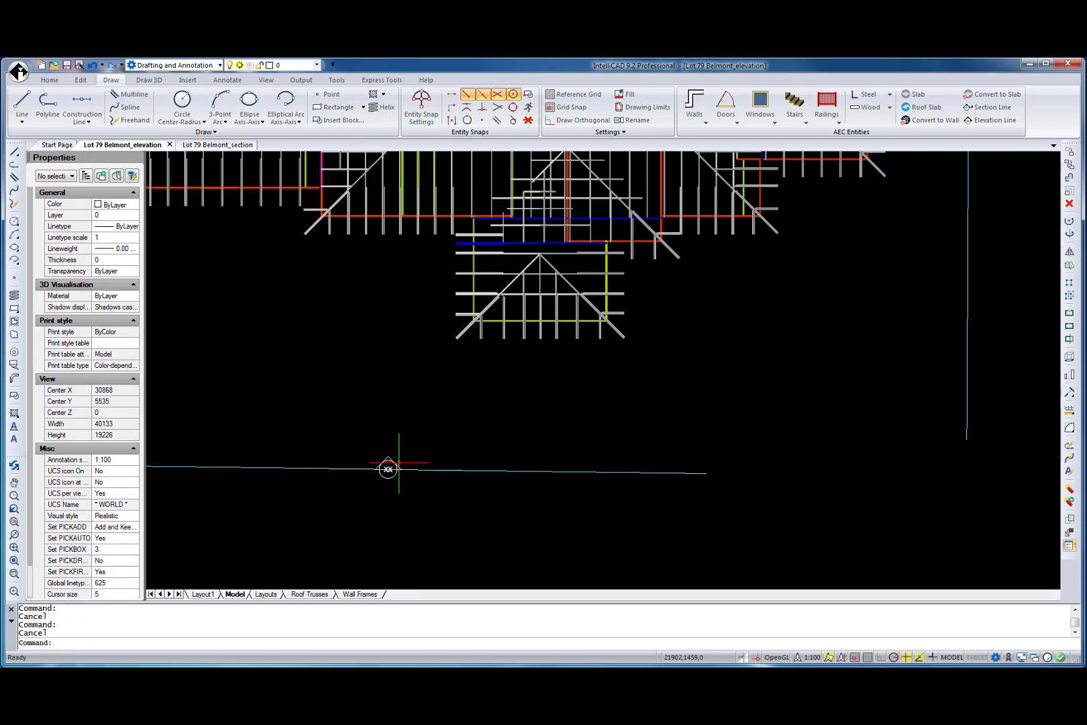
pyautogui.scroll(-2, 389, 468)
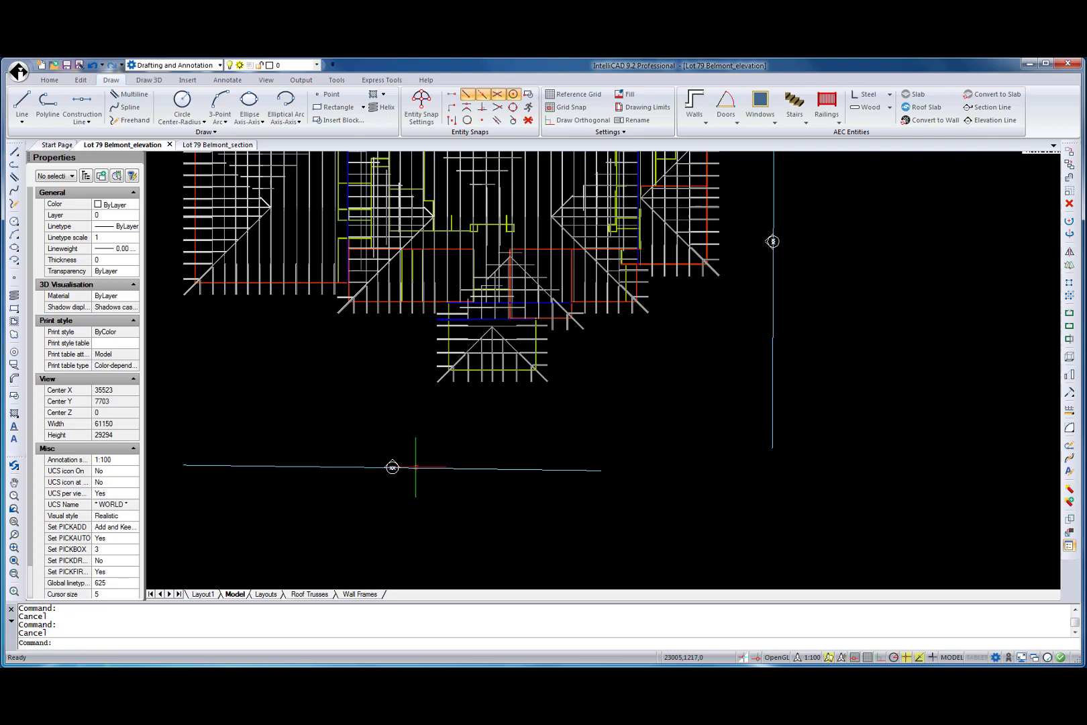
pyautogui.click(415, 467)
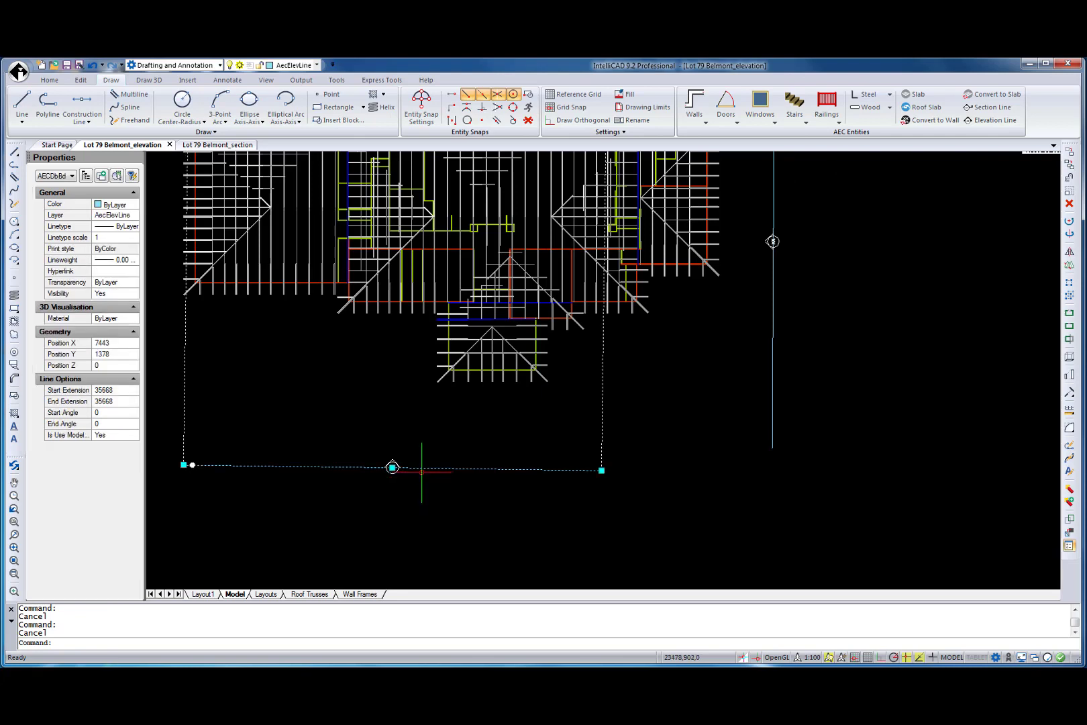
pyautogui.rightClick(424, 468)
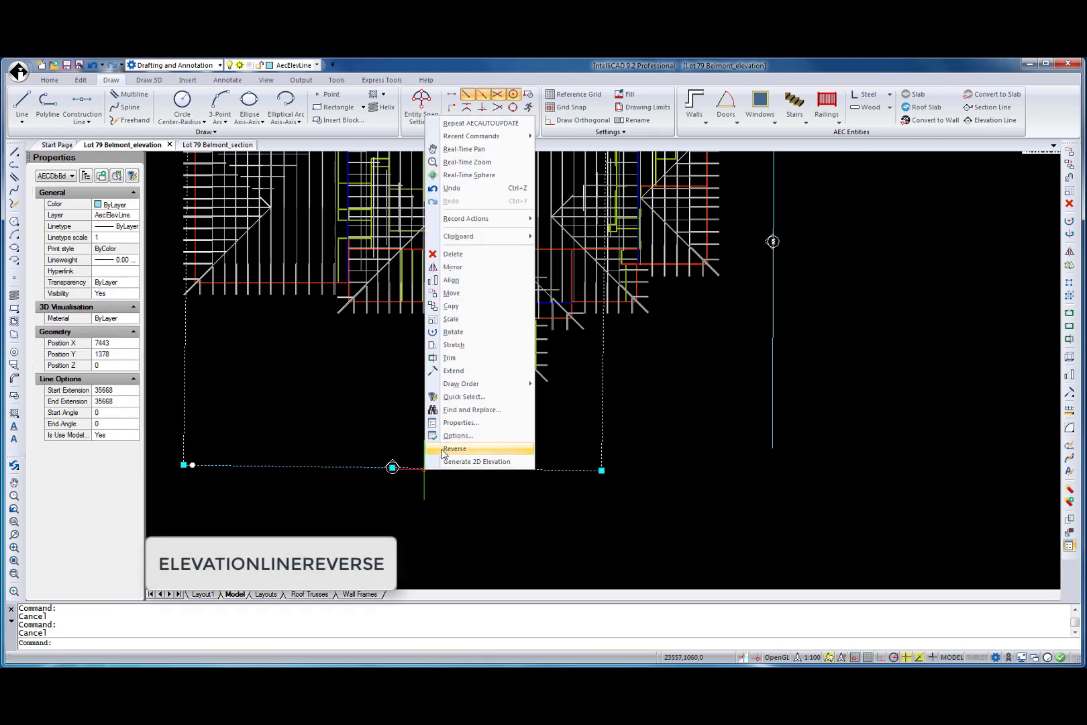
pyautogui.click(444, 448)
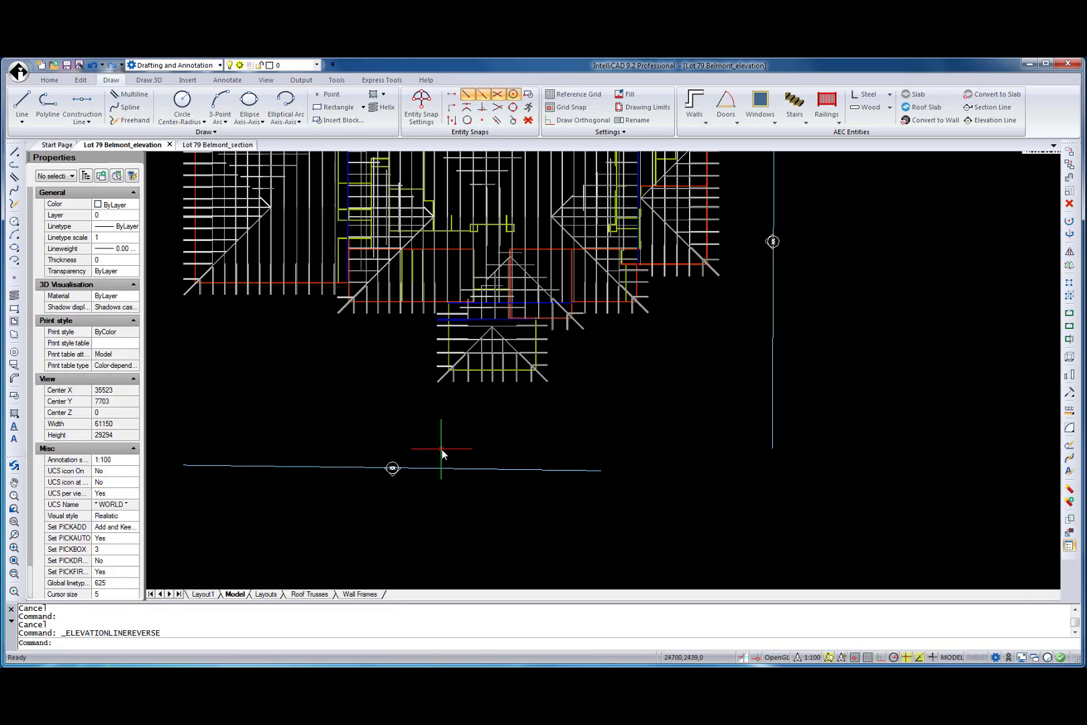
# Generate a 2D elevation from the vertical elevation line and place it at lower right
pyautogui.scroll(-2, 442, 454)
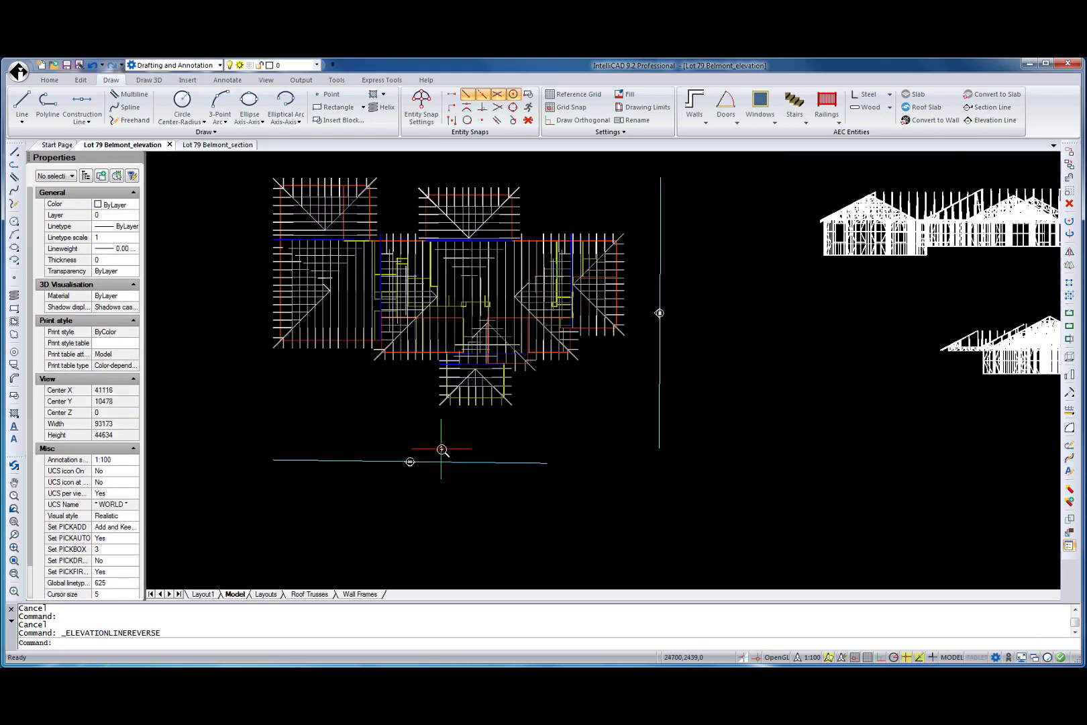
pyautogui.click(660, 360)
pyautogui.rightClick(659, 359)
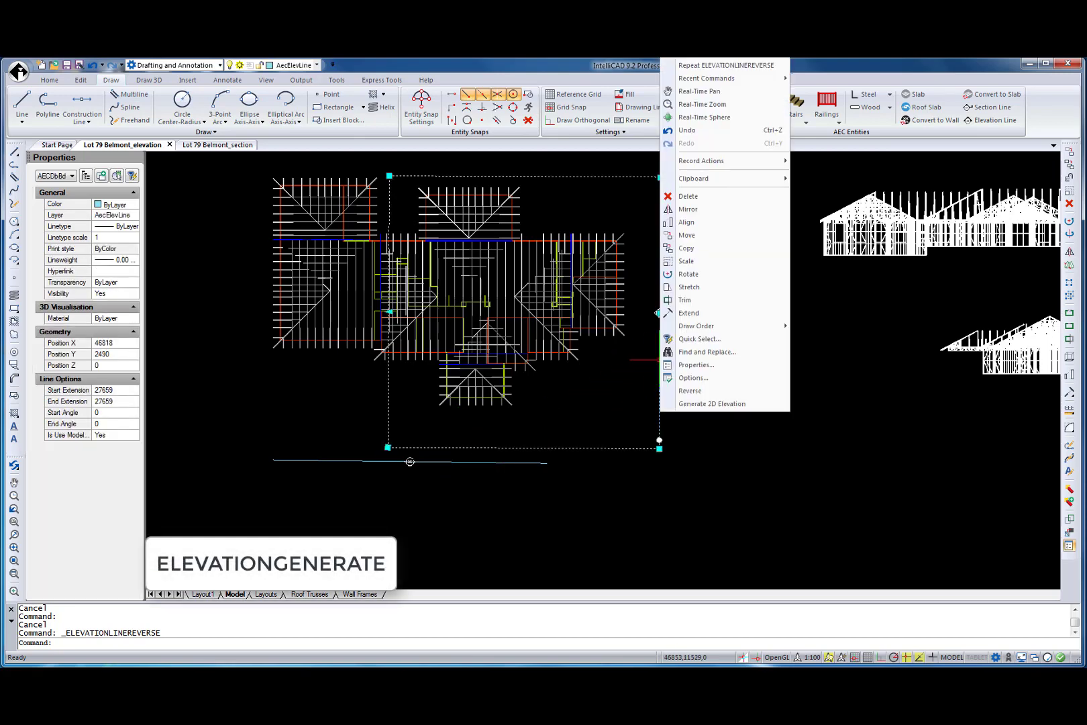
pyautogui.click(708, 409)
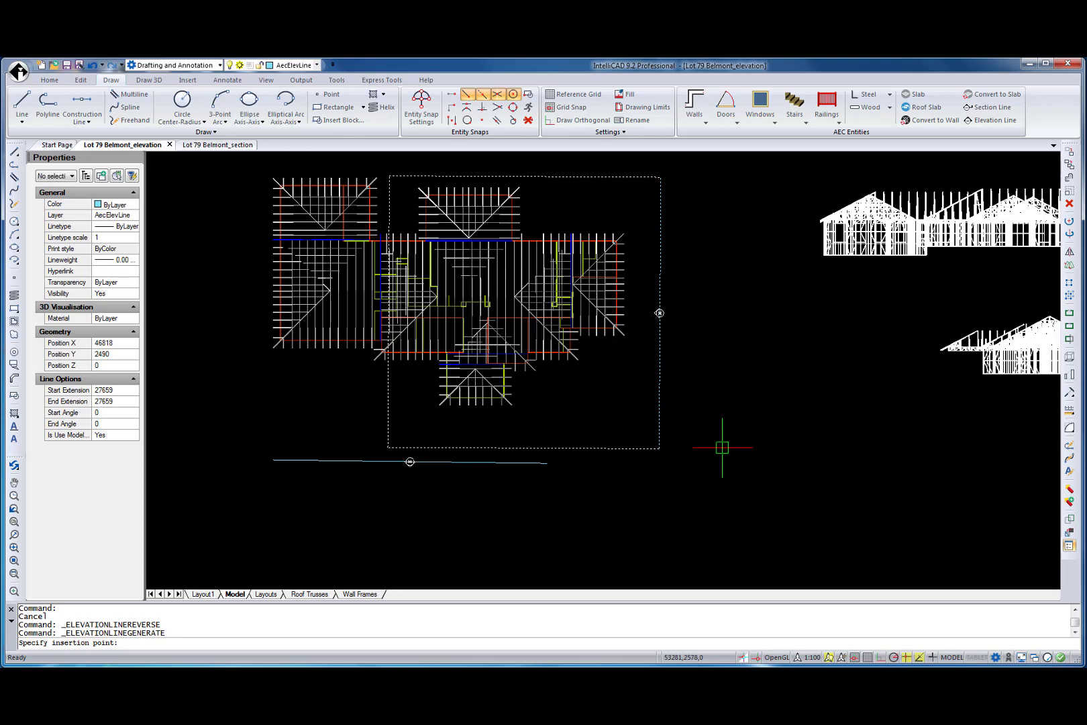
pyautogui.click(722, 447)
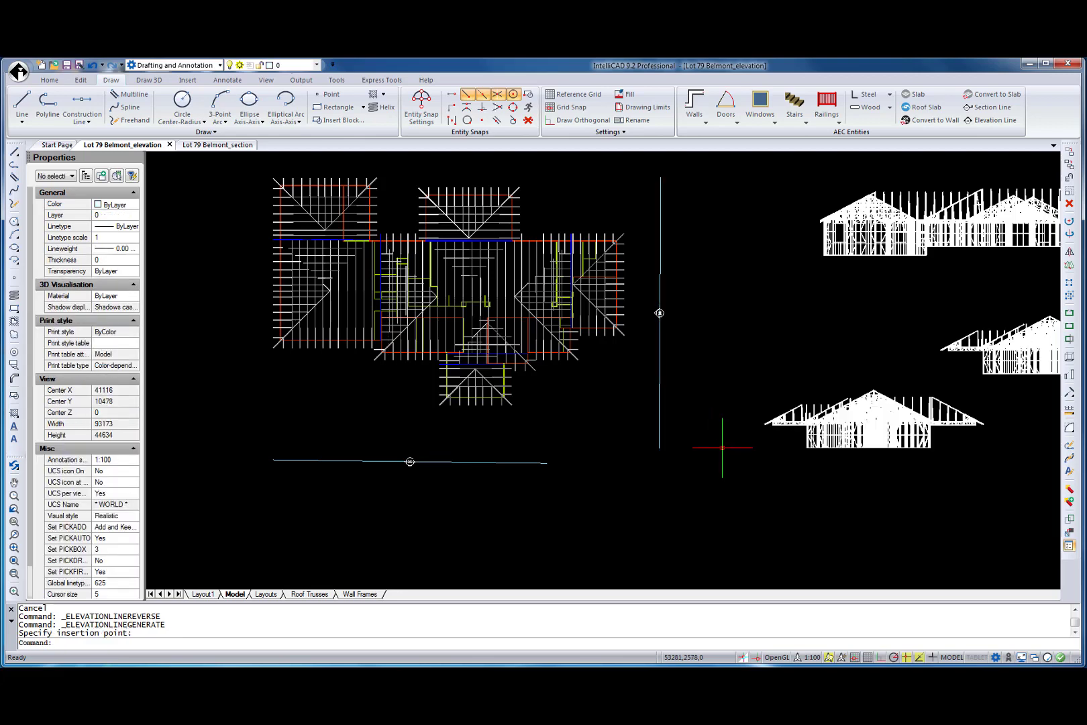
# In the Lot 79 Belmont_section drawing, draw a horizontal section line and place its view right
pyautogui.click(217, 144)
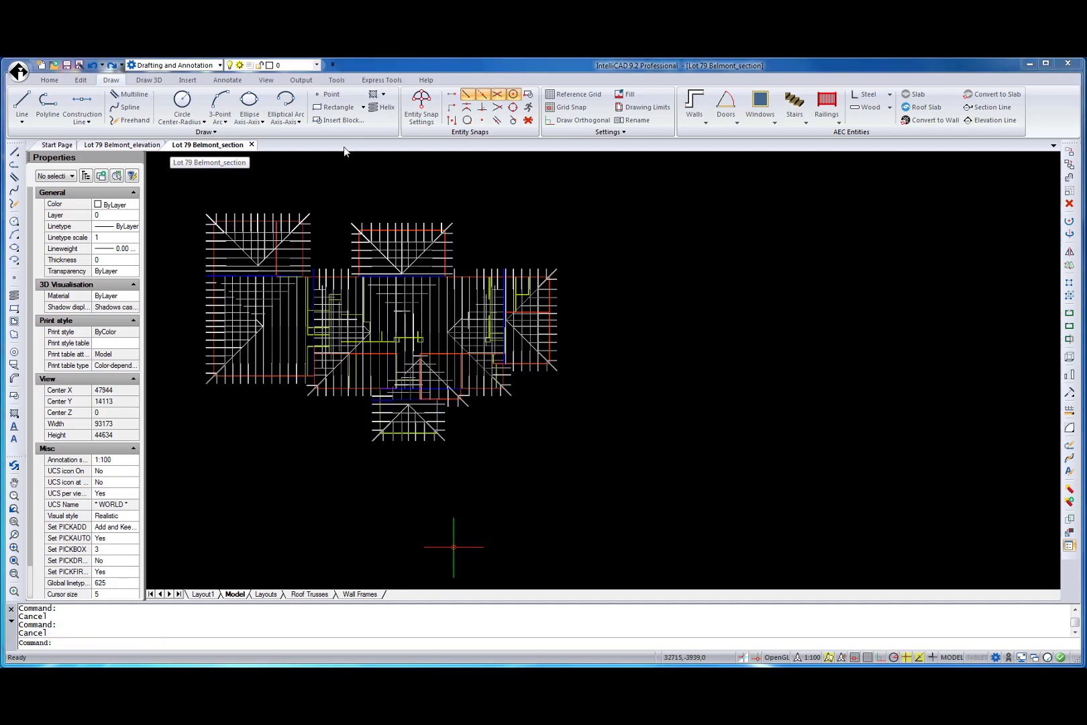
pyautogui.click(974, 108)
pyautogui.click(175, 330)
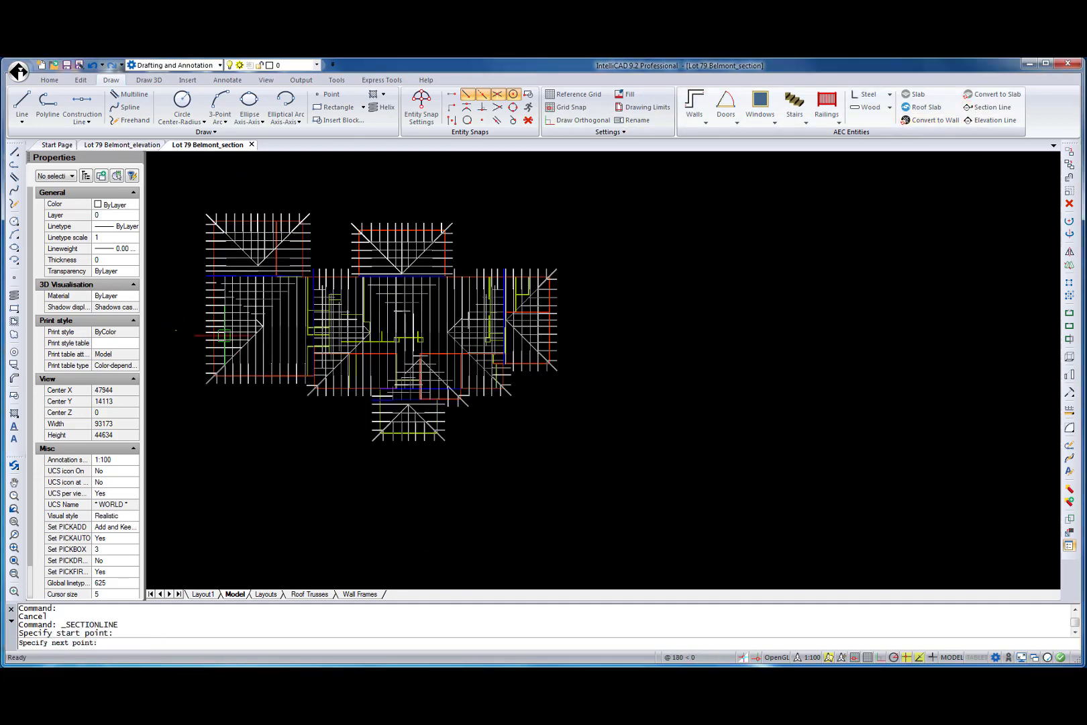
pyautogui.click(596, 327)
pyautogui.press('Return')
pyautogui.click(688, 267)
# Draw a vertical section line across the plan and place its view below the first
pyautogui.click(974, 107)
pyautogui.click(234, 177)
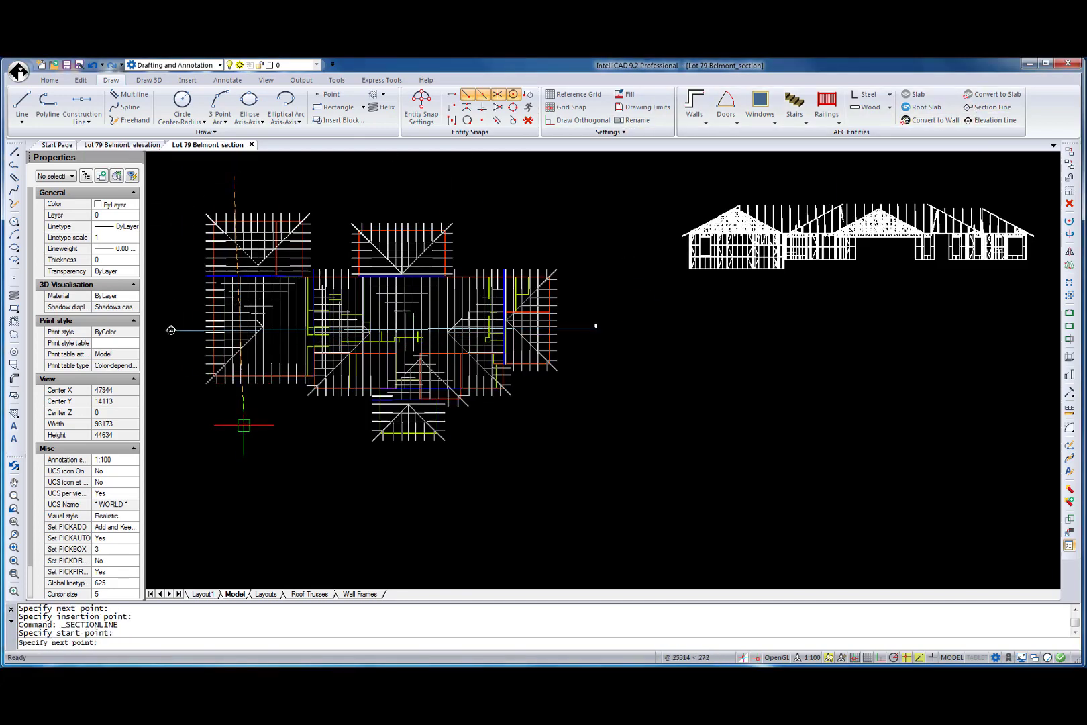
pyautogui.click(235, 446)
pyautogui.press('Return')
pyautogui.click(778, 364)
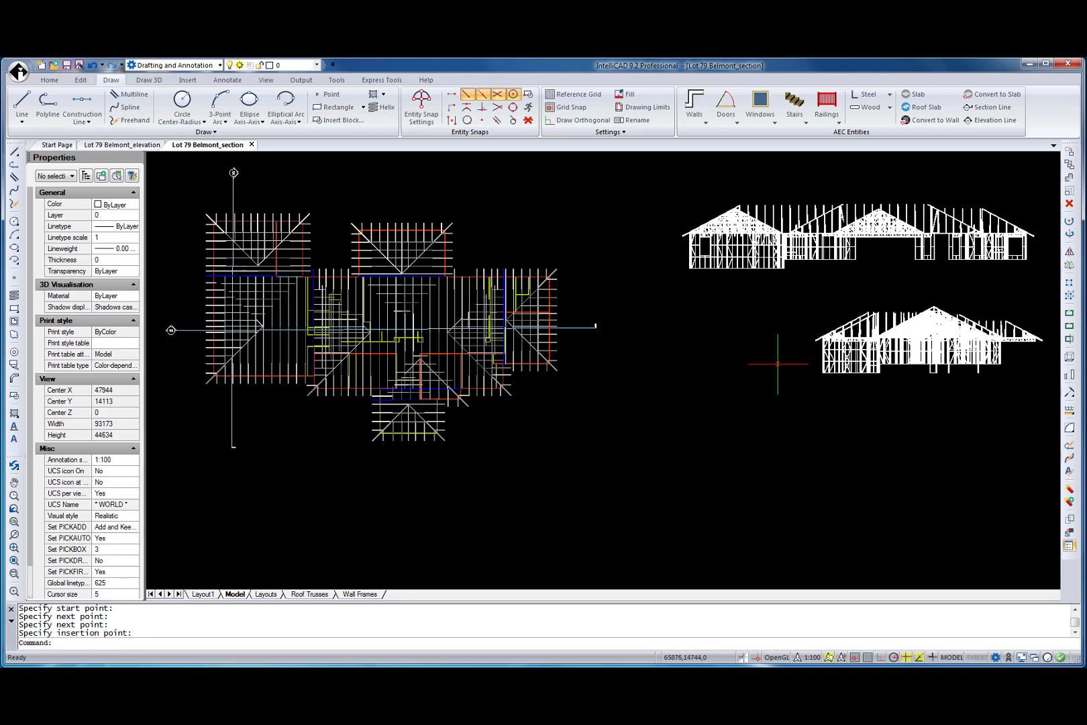
pyautogui.hotkey('ctrl', 'z')
# Shorten the horizontal section line to end inside the plan and nudge it down-left
pyautogui.click(575, 328)
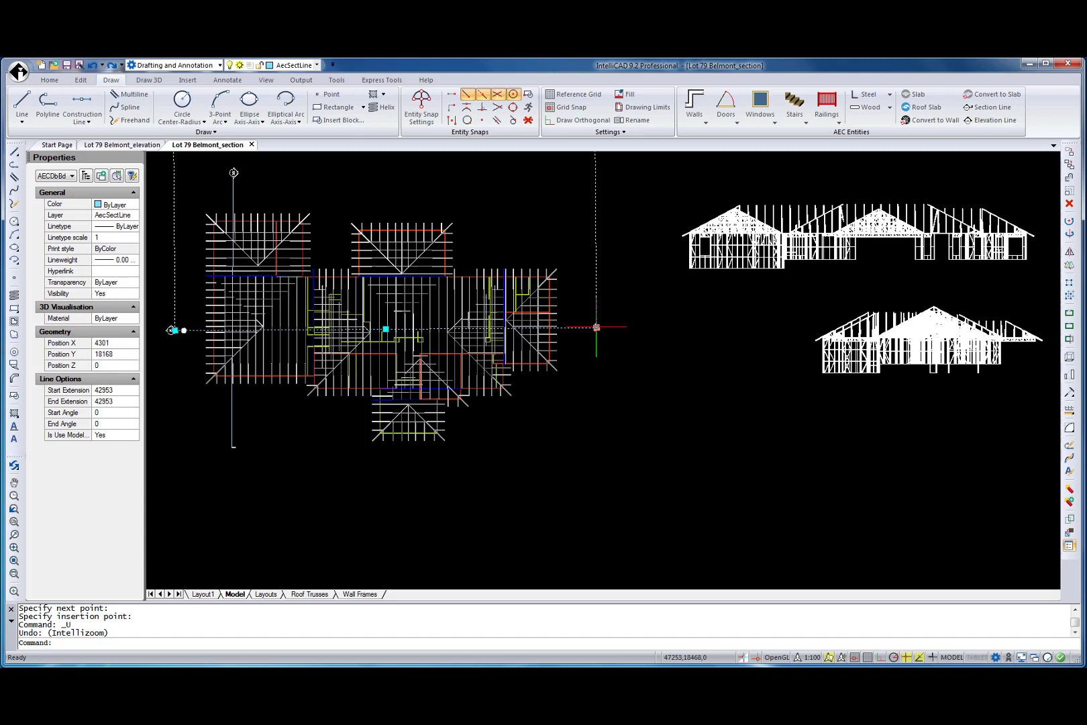
pyautogui.click(597, 327)
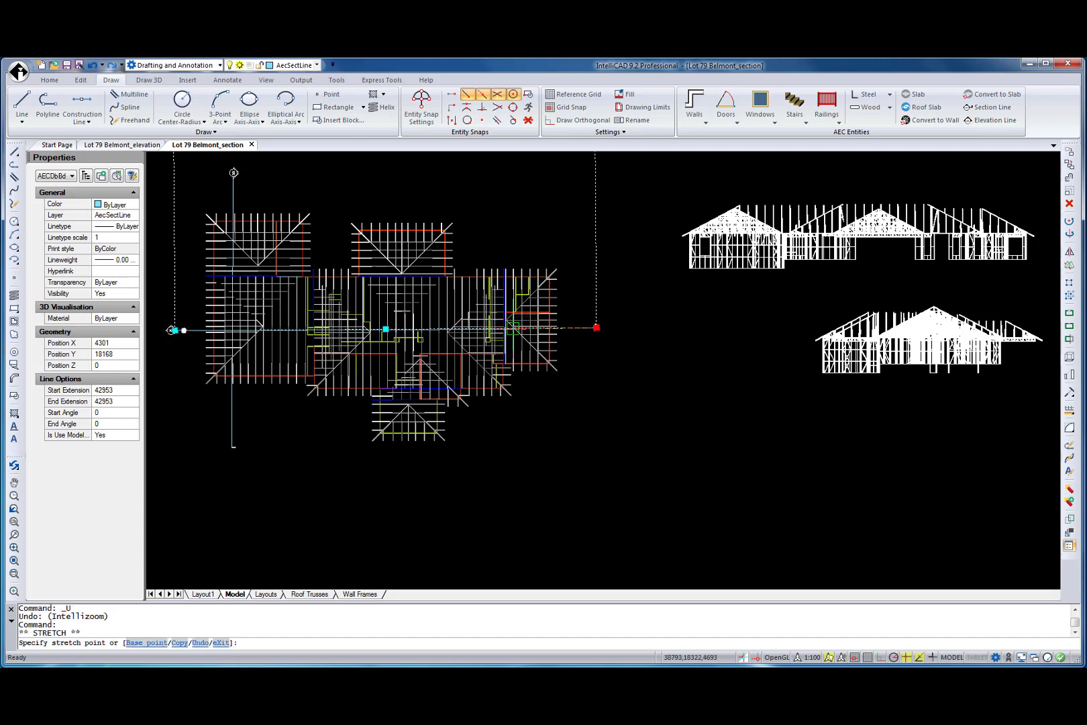
pyautogui.click(514, 329)
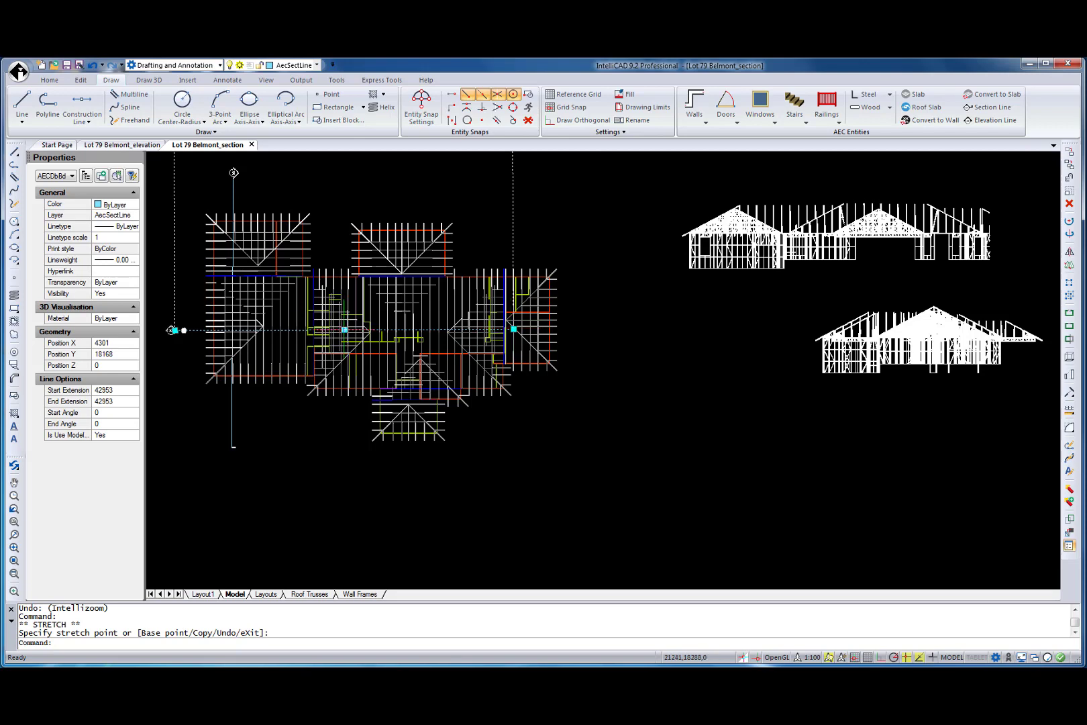
pyautogui.click(345, 330)
pyautogui.click(328, 341)
# Adjust the section line's extensions to 2292, then to 4134
pyautogui.scroll(-5, 352, 348)
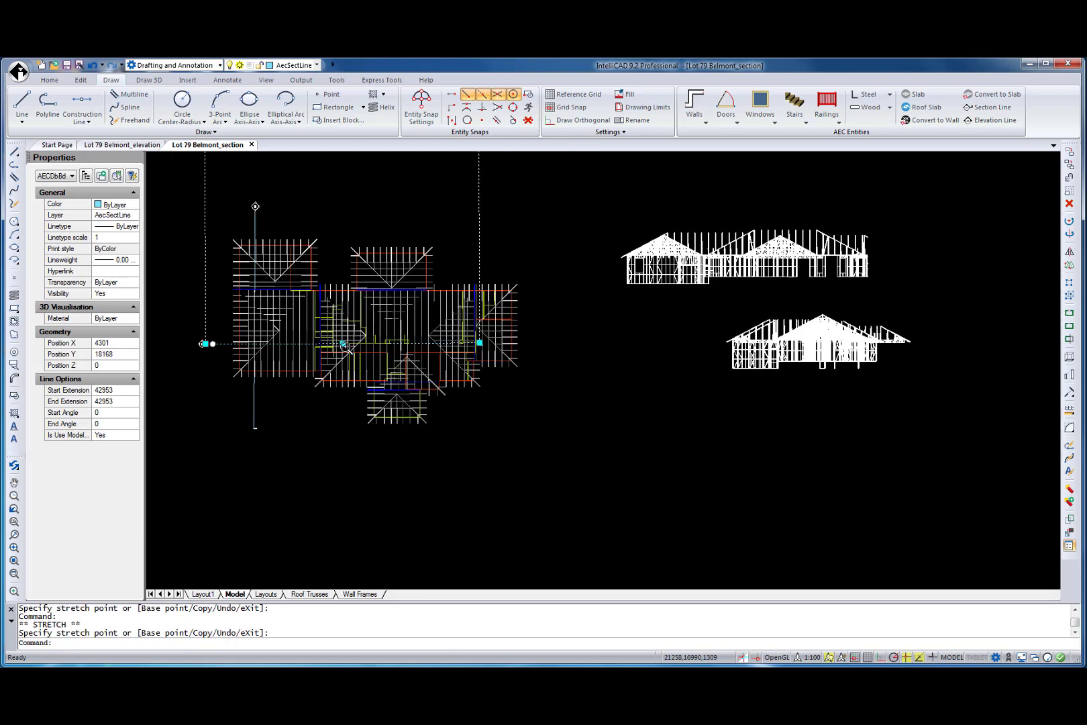
pyautogui.click(346, 250)
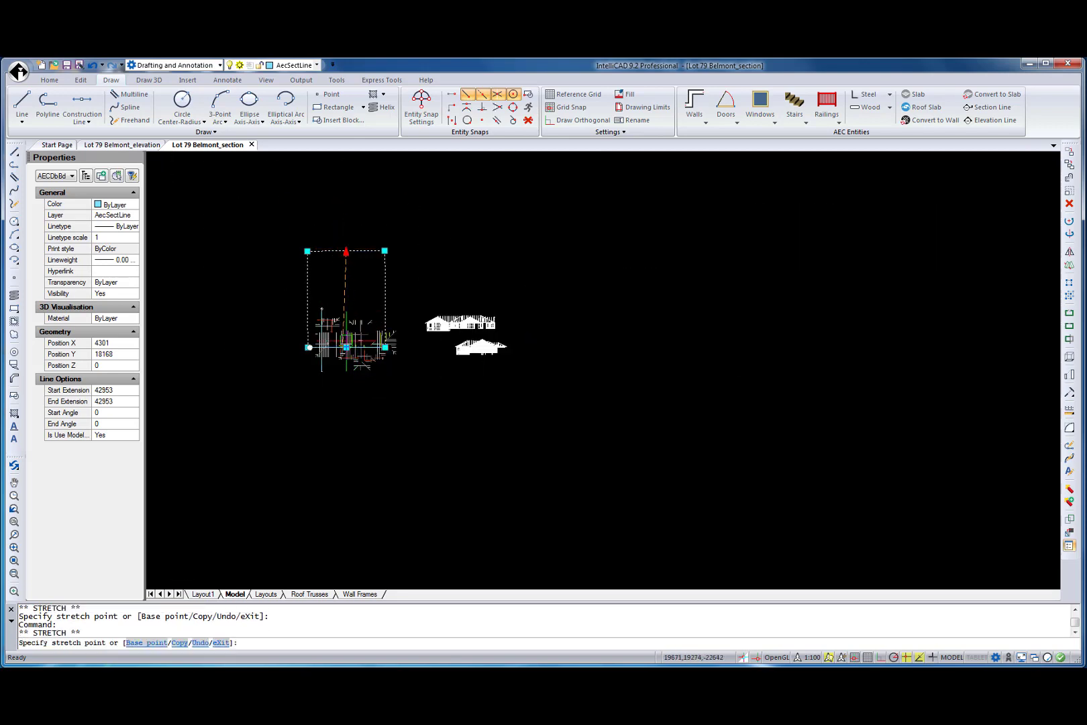
pyautogui.click(346, 336)
pyautogui.scroll(2, 347, 341)
pyautogui.scroll(2, 347, 341)
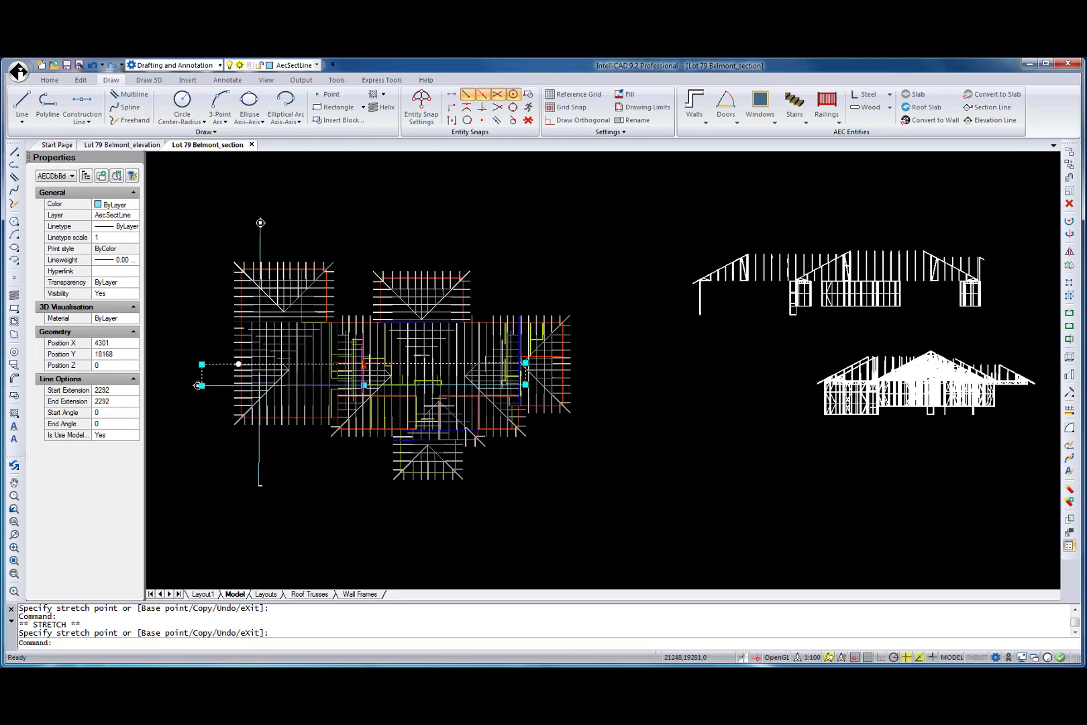
pyautogui.click(363, 364)
pyautogui.click(363, 346)
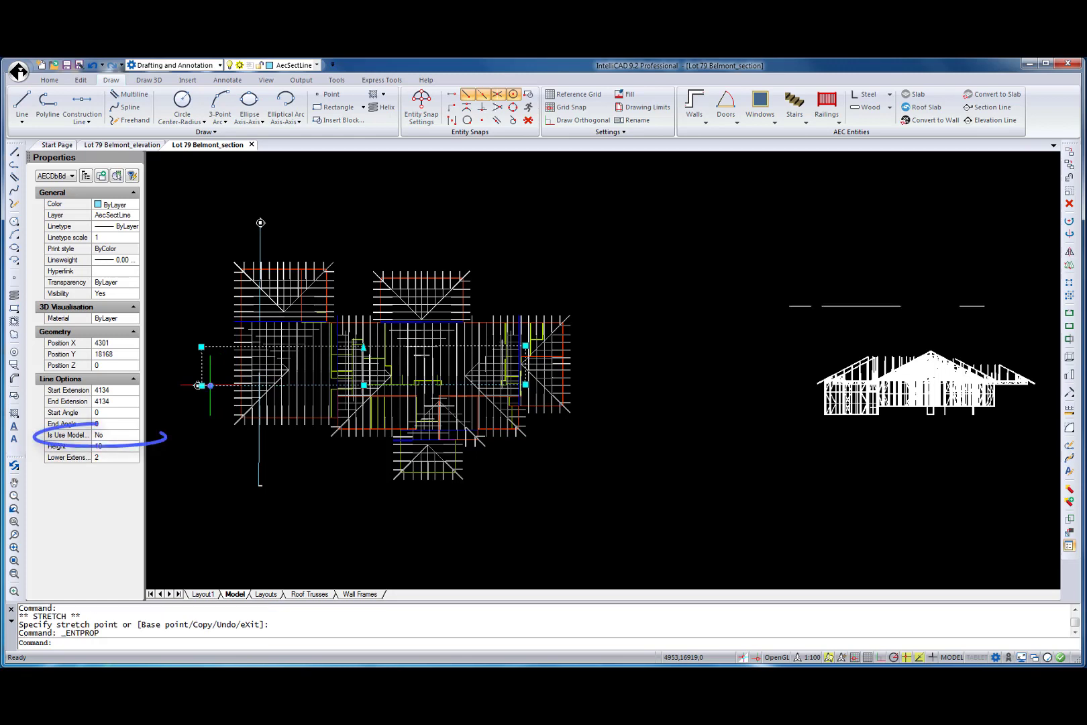
# Set the section line's Height to 3000 and widen its extensions to 4837
pyautogui.click(114, 446)
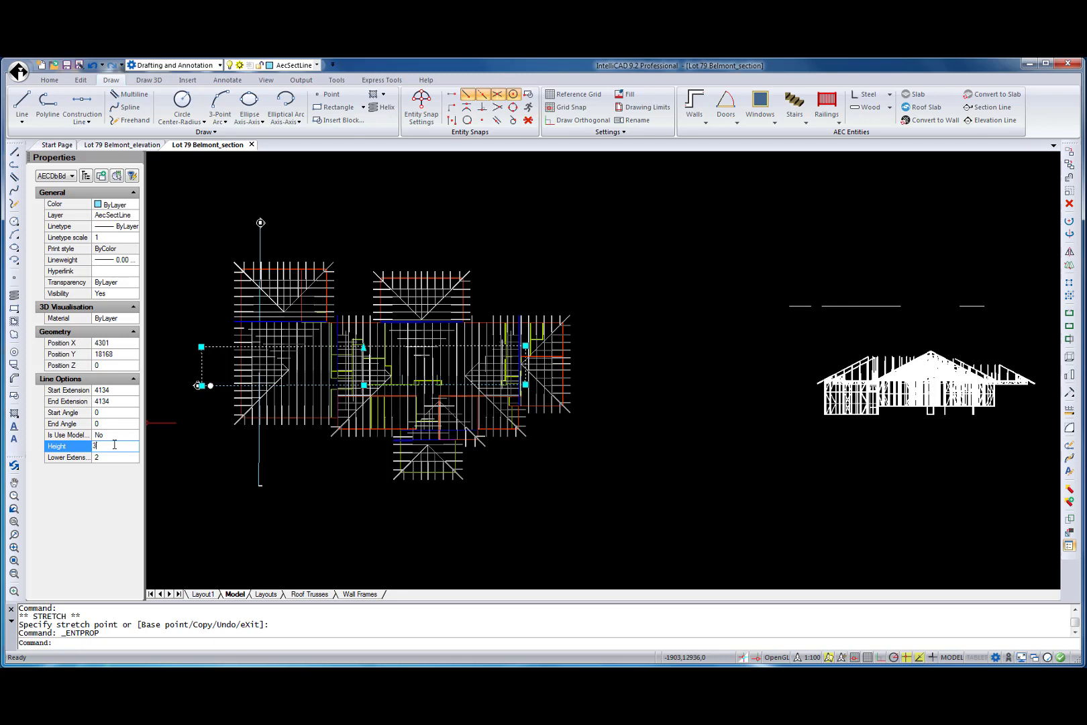
pyautogui.press('Return')
pyautogui.click(363, 347)
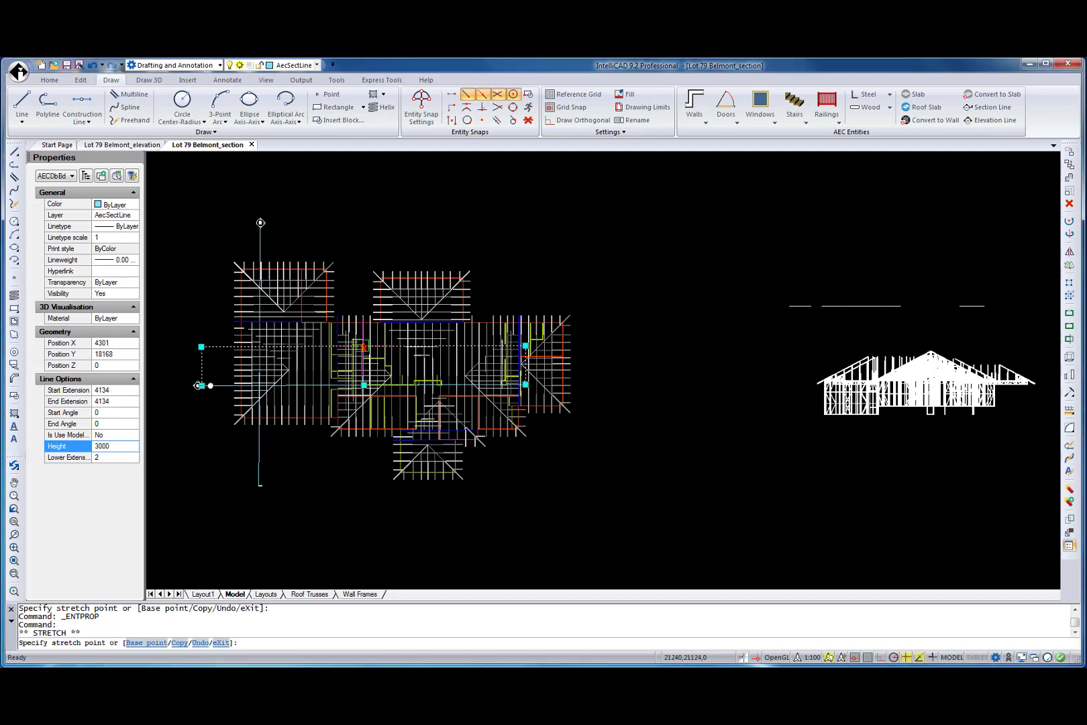
pyautogui.click(363, 341)
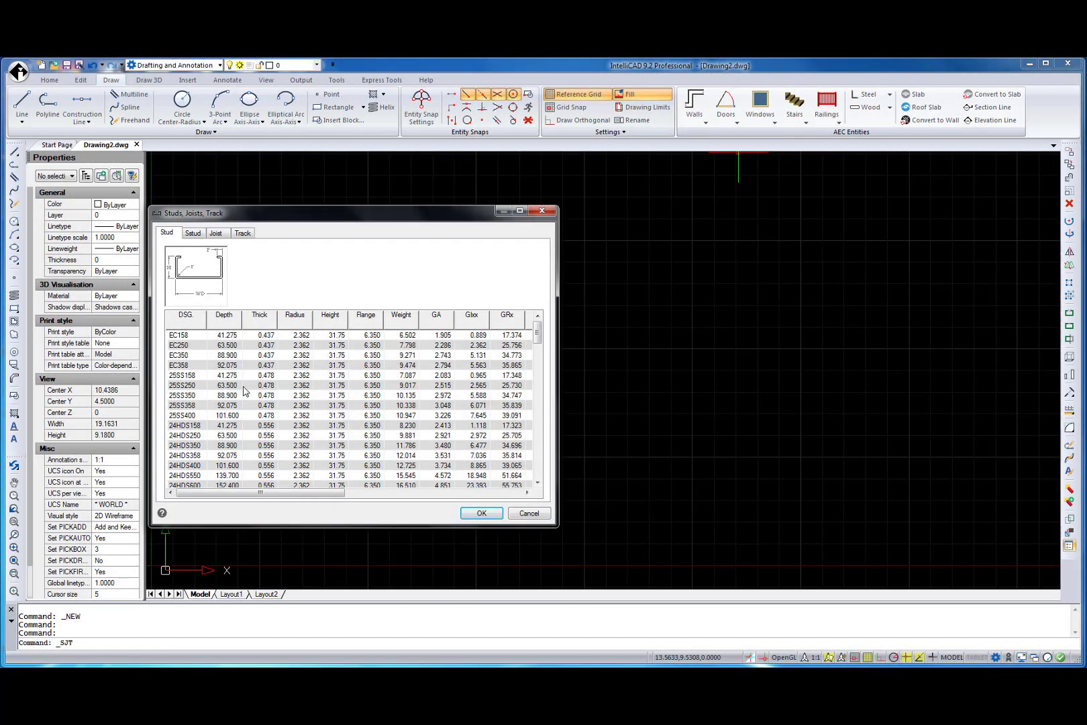
# Insert a steel channel section and set its rotation angle
pyautogui.click(245, 388)
pyautogui.click(481, 512)
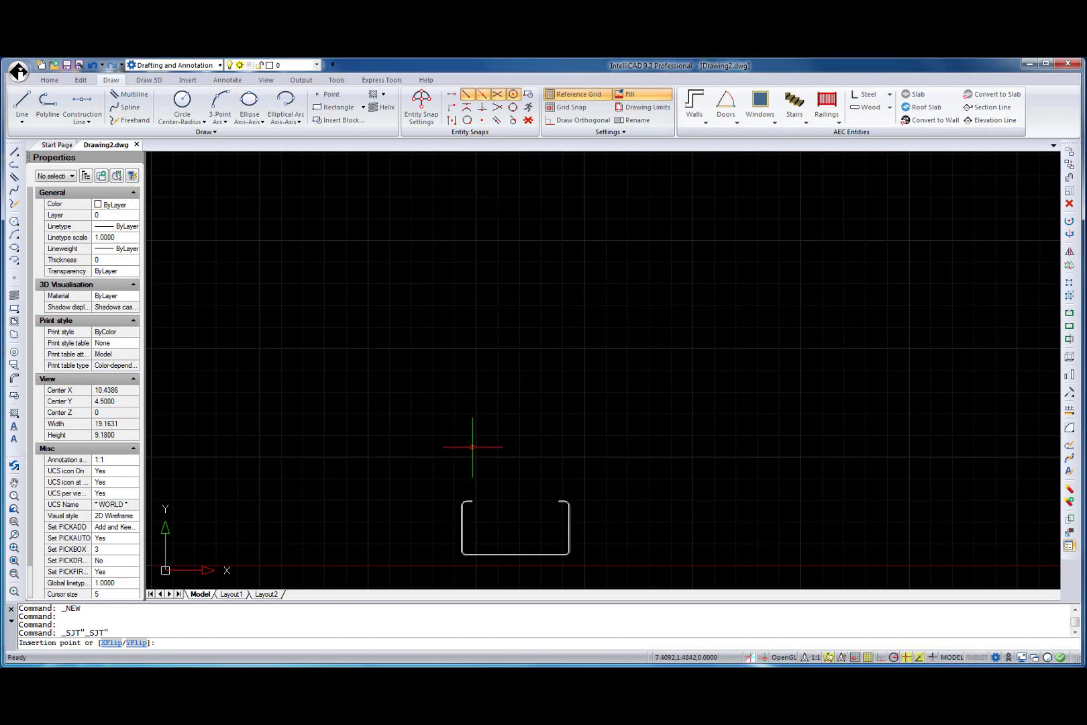
pyautogui.click(500, 355)
pyautogui.click(459, 362)
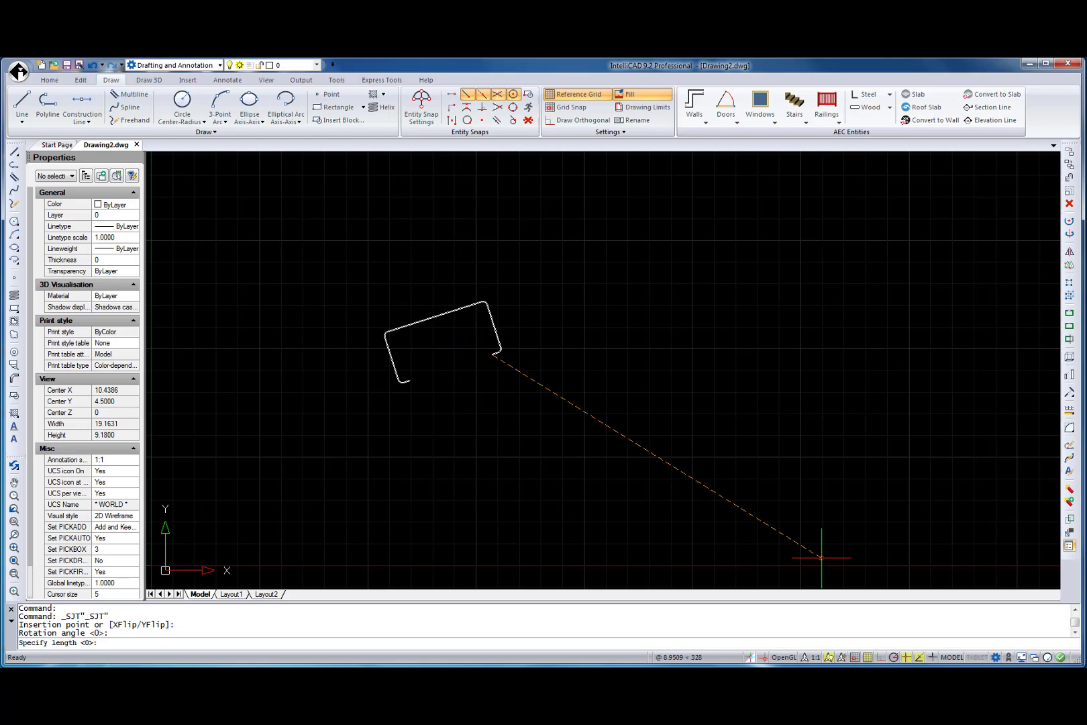
# Orbit the view with 3DORBIT and display the channel as 3D wireframe
pyautogui.write('3DO')
pyautogui.press('Return')
pyautogui.moveTo(609, 395); pyautogui.dragTo(587, 362)
pyautogui.rightClick(587, 362)
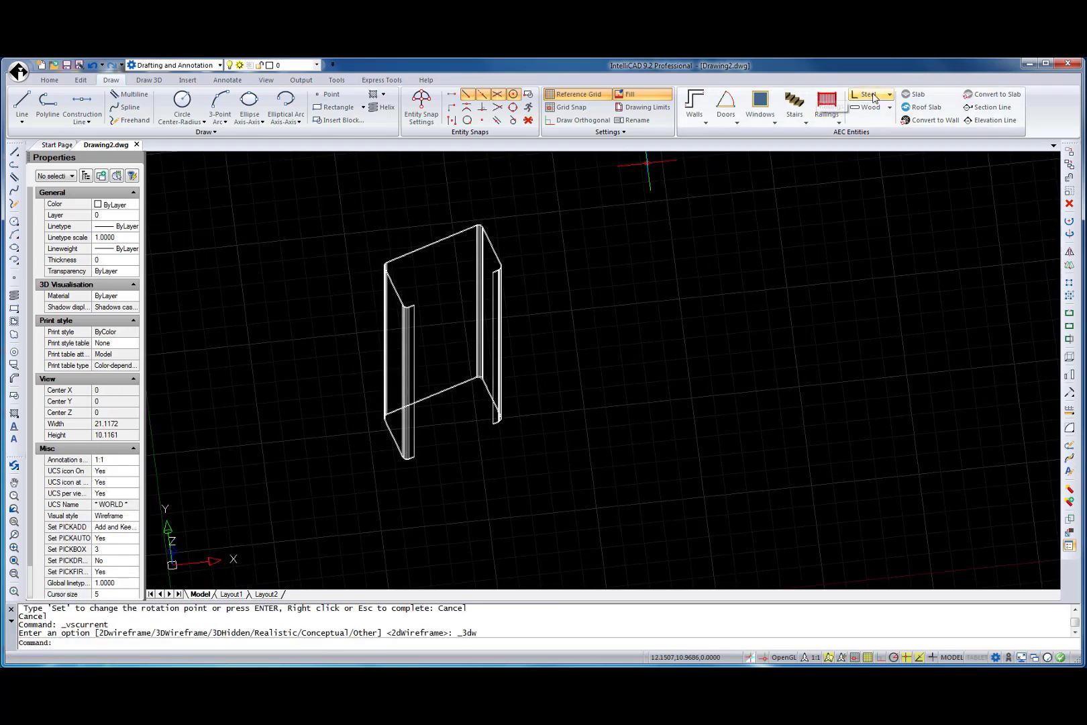
# Browse the Wood > Lumber TJI Joists size table and close it without inserting
pyautogui.click(887, 108)
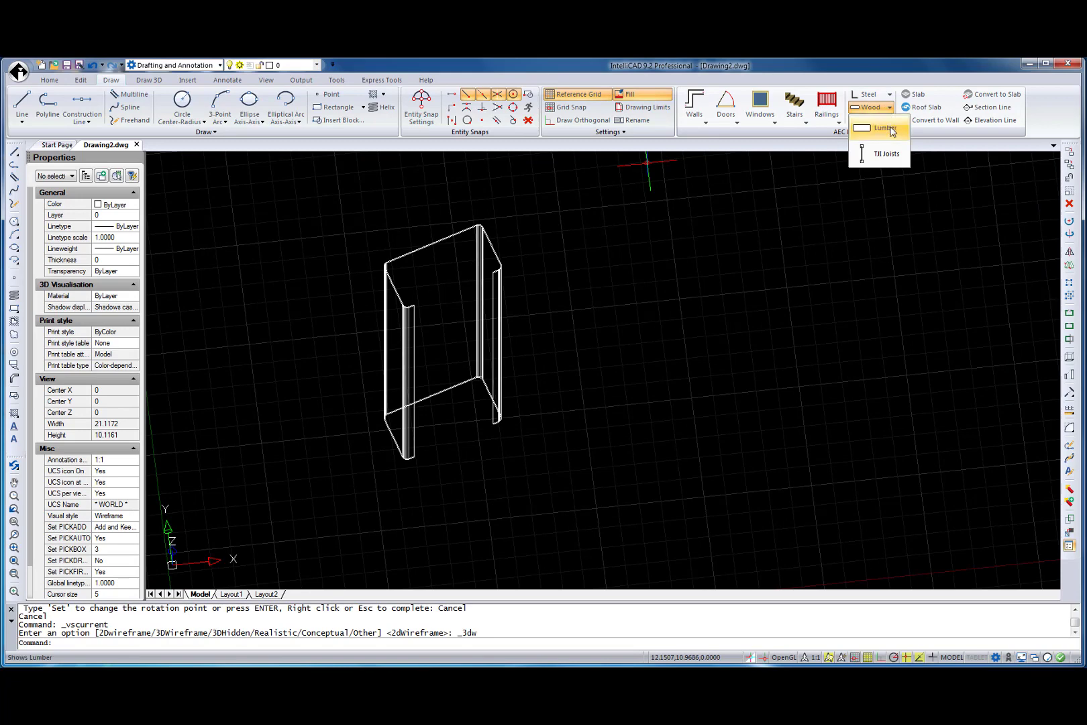
pyautogui.click(883, 128)
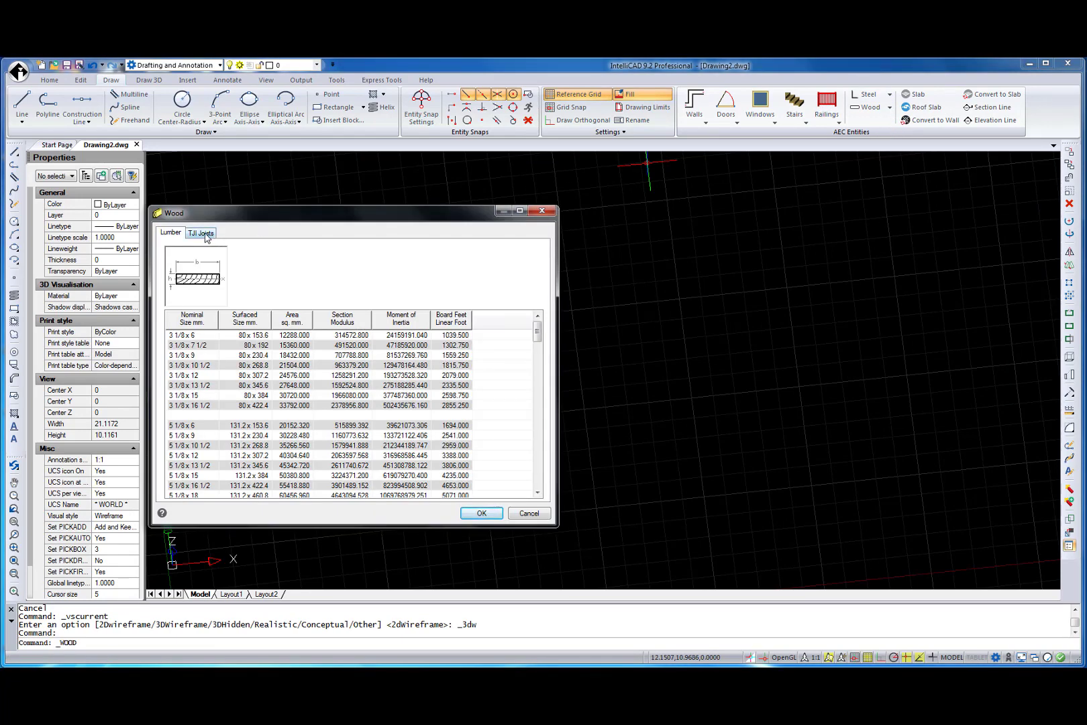
pyautogui.click(202, 234)
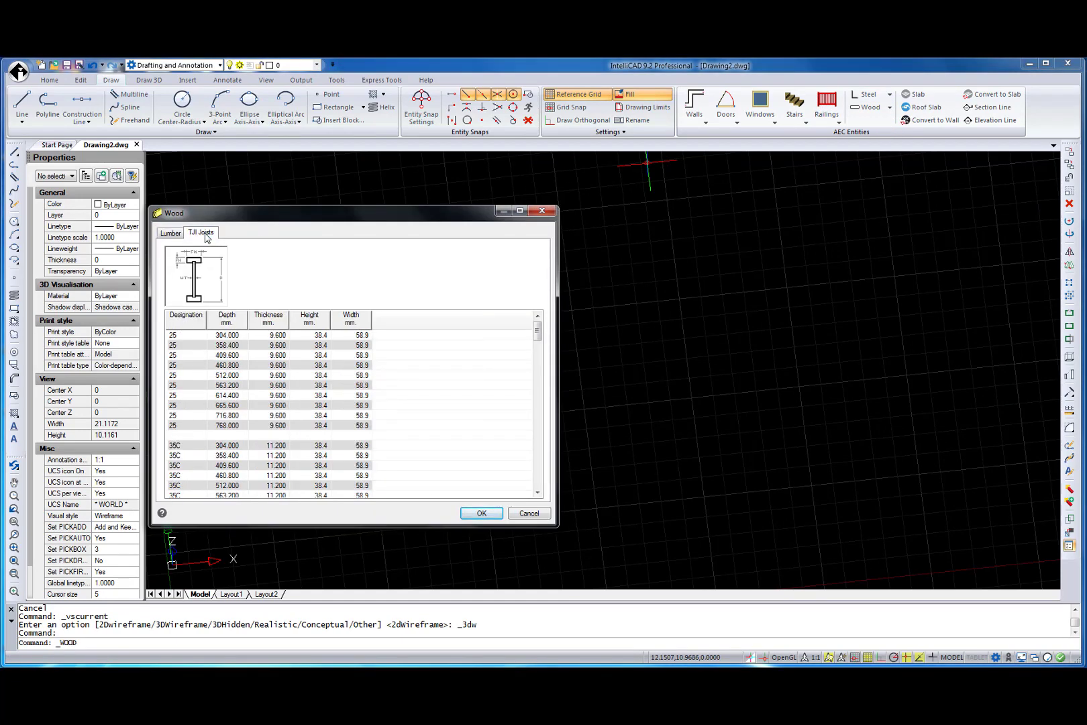
pyautogui.click(543, 211)
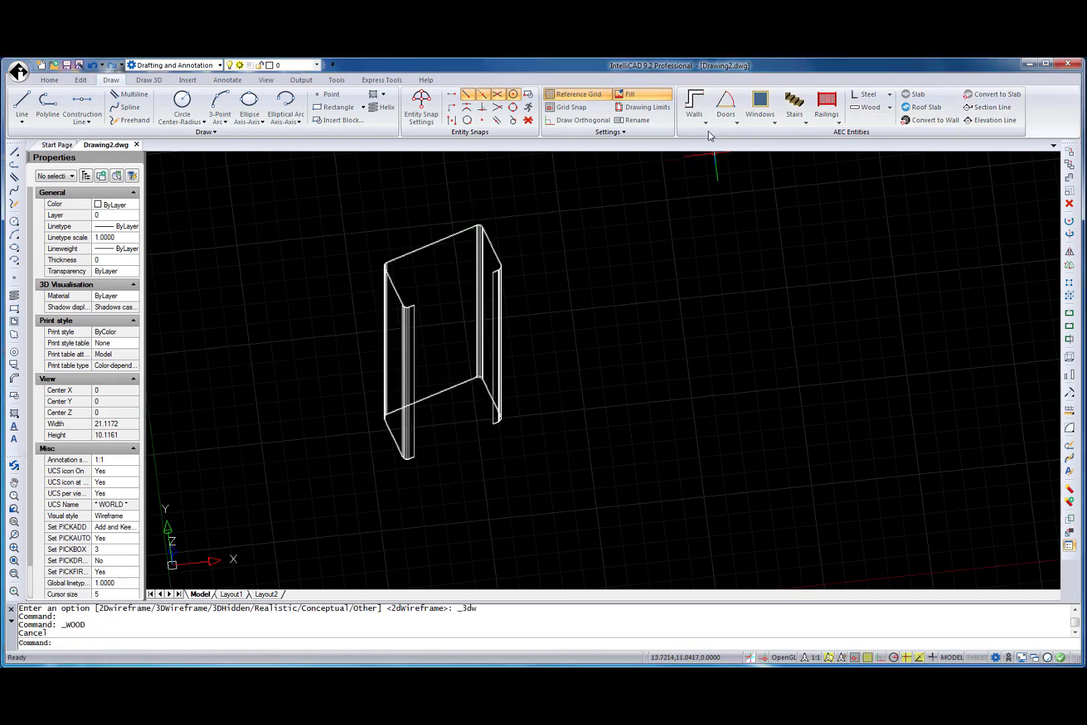
pyautogui.click(704, 123)
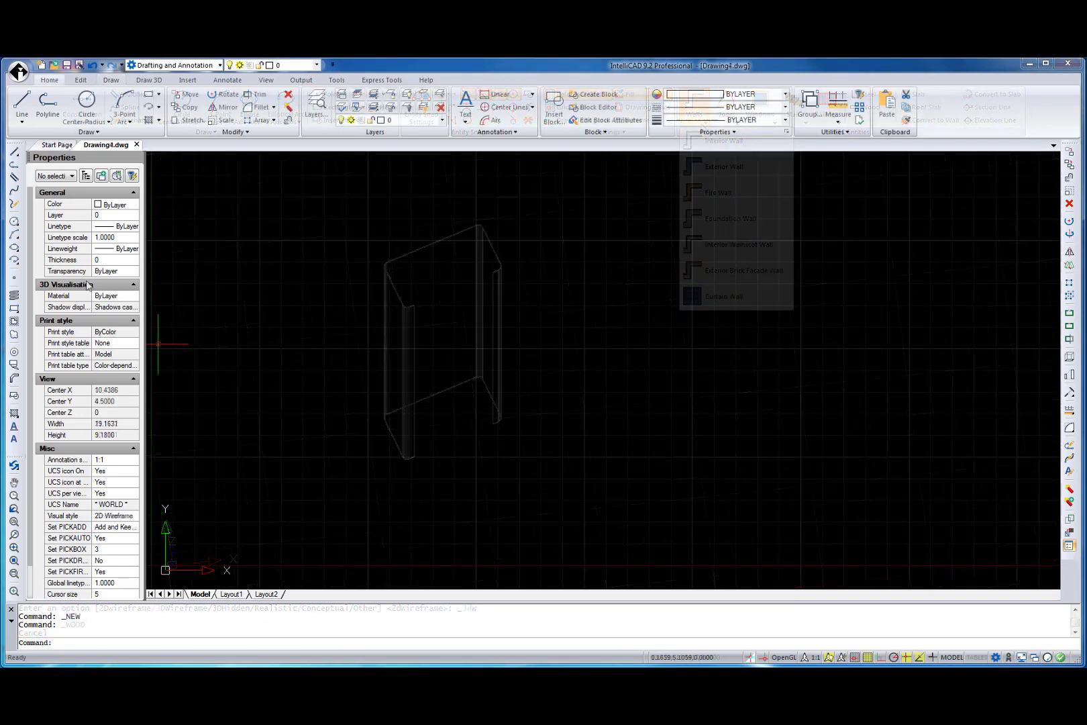
# Import the 'STEP import.step' file into the new drawing
pyautogui.click(18, 70)
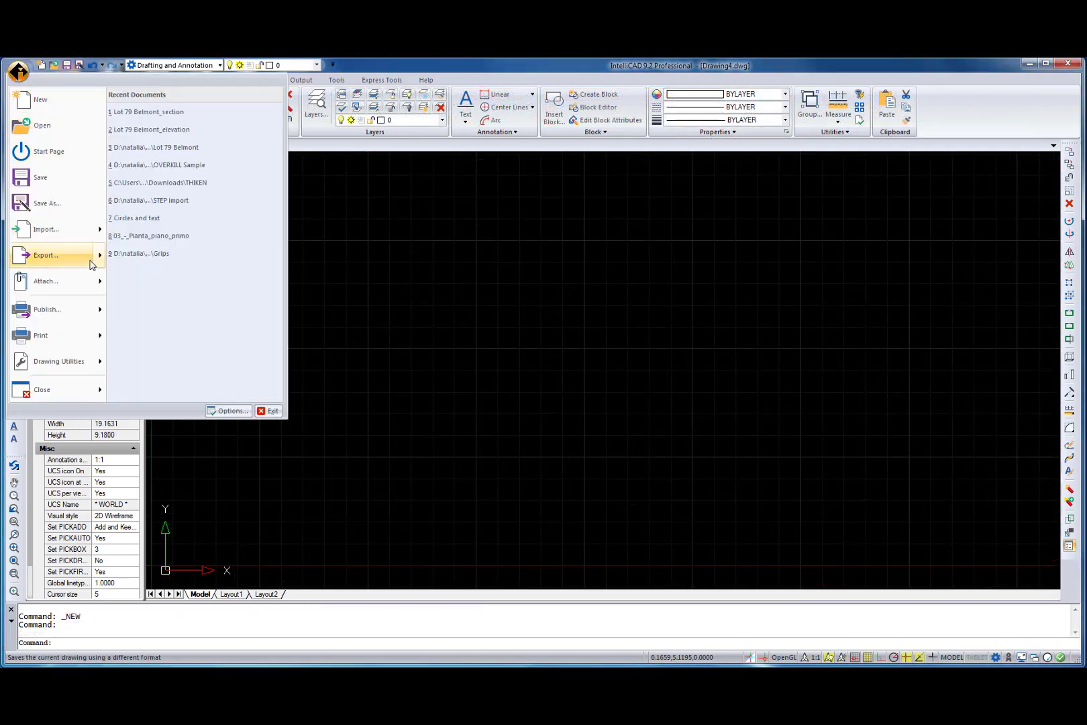
pyautogui.moveTo(92, 265)
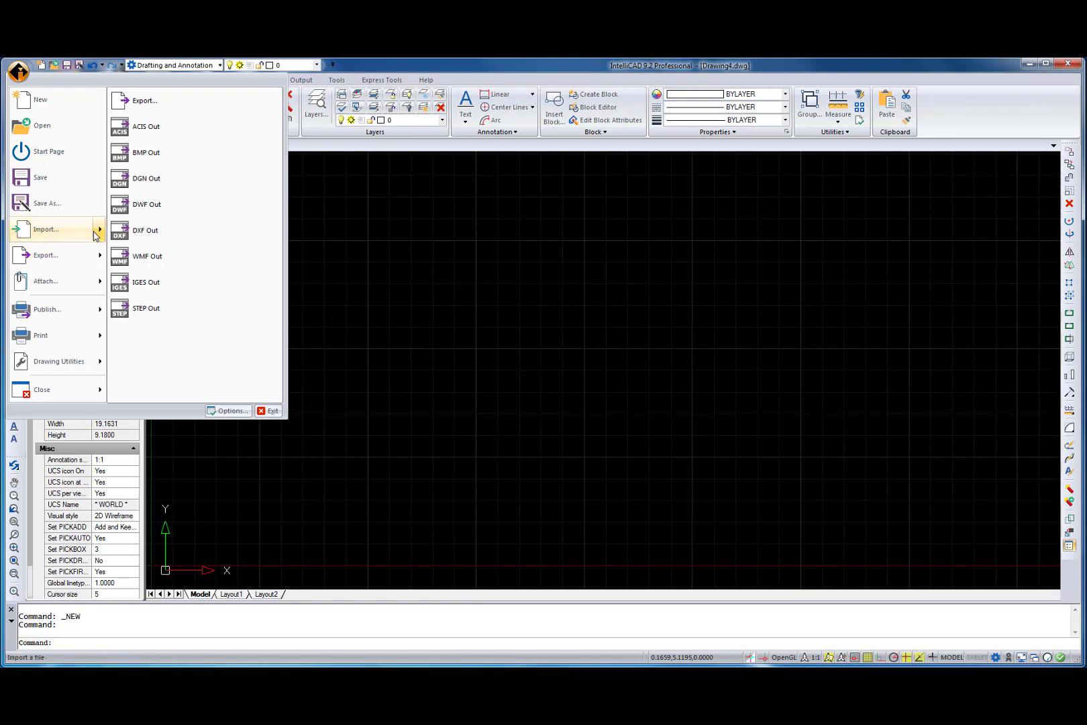
pyautogui.moveTo(67, 230)
pyautogui.click(138, 233)
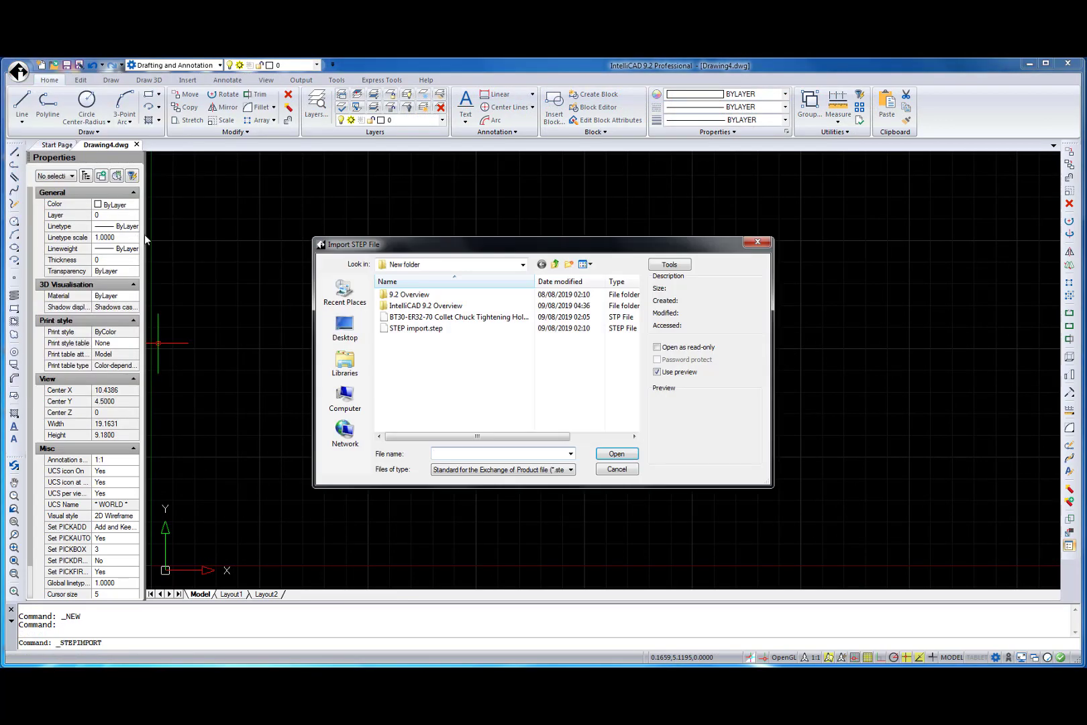
pyautogui.click(413, 328)
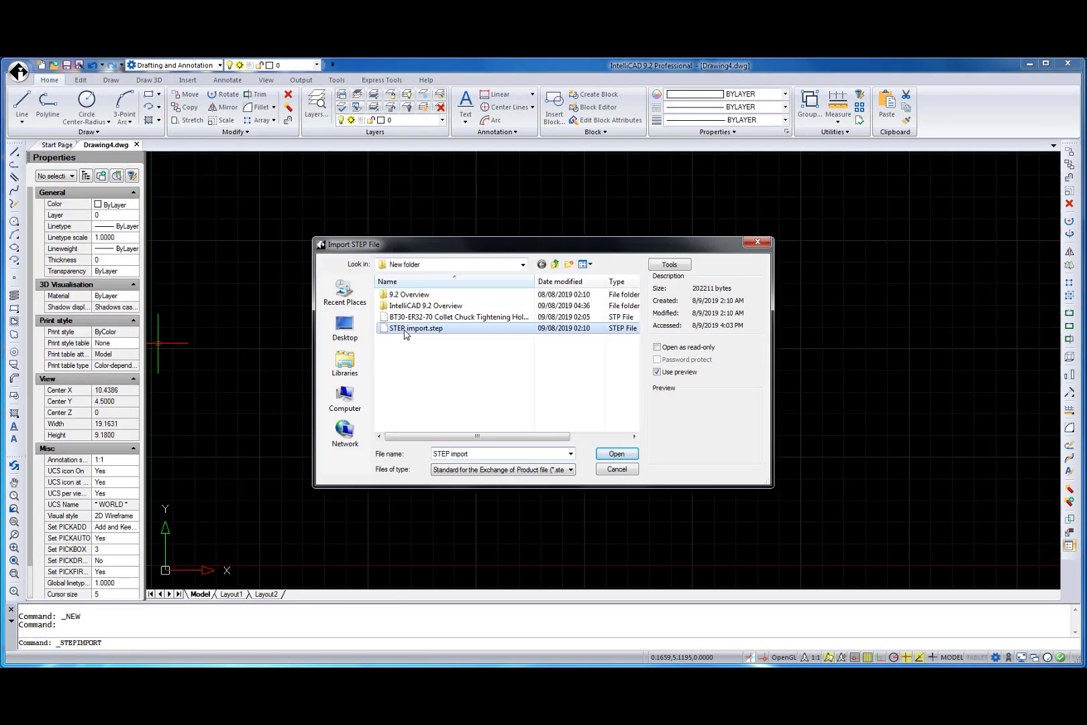
pyautogui.click(617, 454)
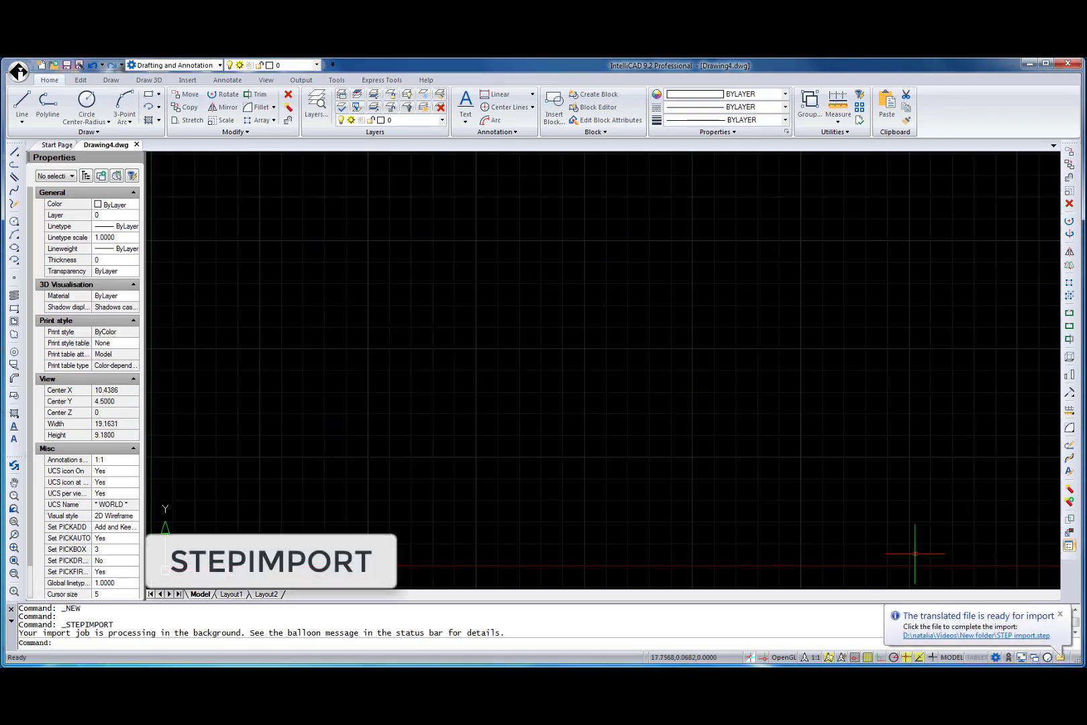
pyautogui.click(928, 635)
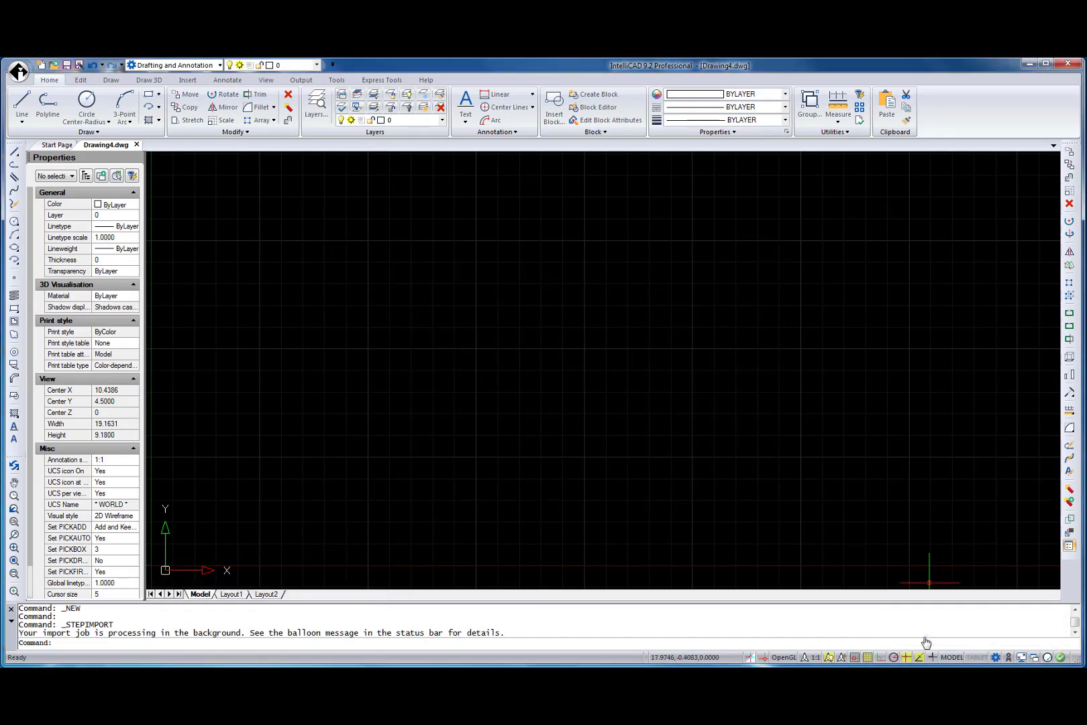
# Zoom to the extents of the imported model and shade it with the Realistic visual style
pyautogui.write('zoom')
pyautogui.press('Return')
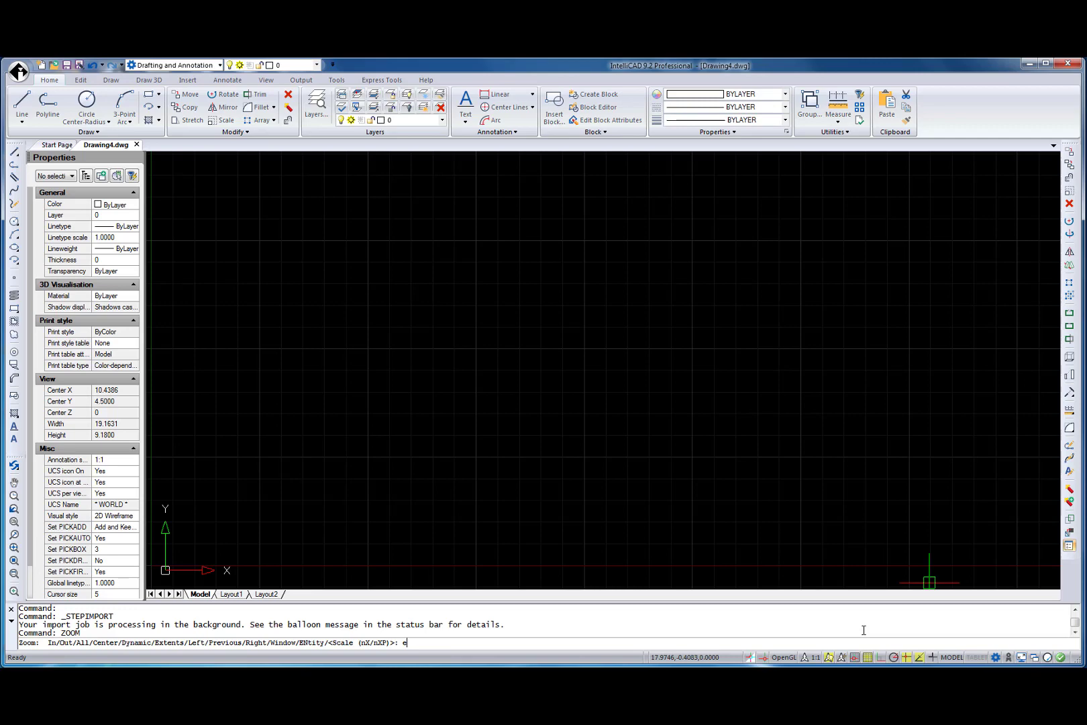
pyautogui.write('e')
pyautogui.press('Return')
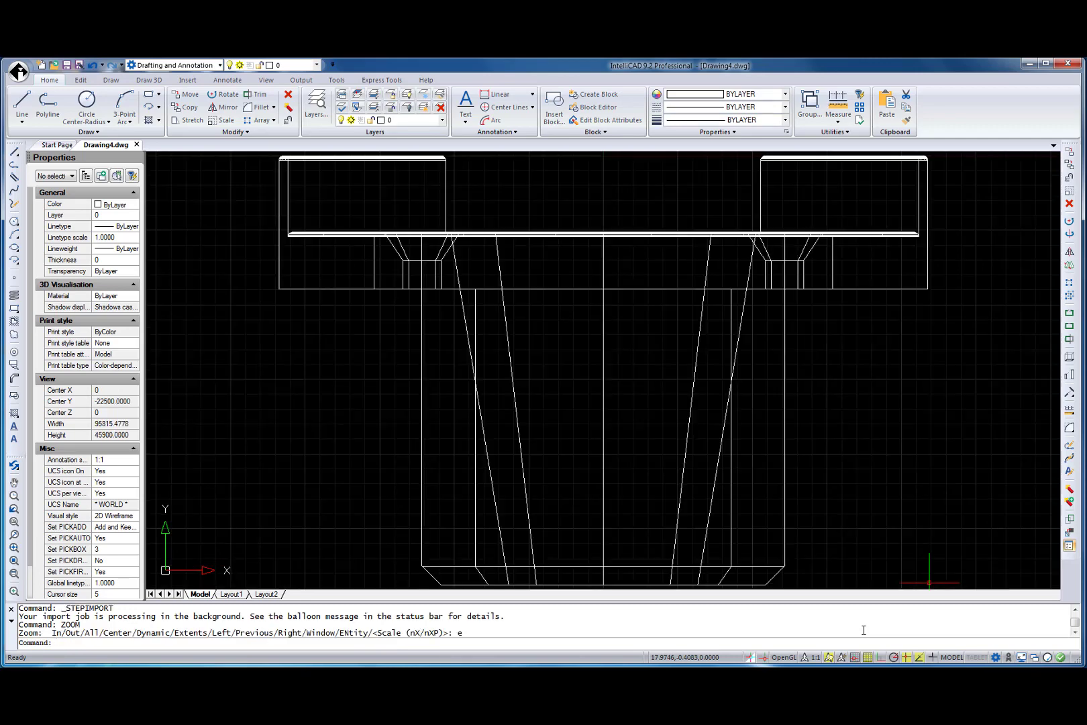
pyautogui.click(266, 79)
pyautogui.click(626, 104)
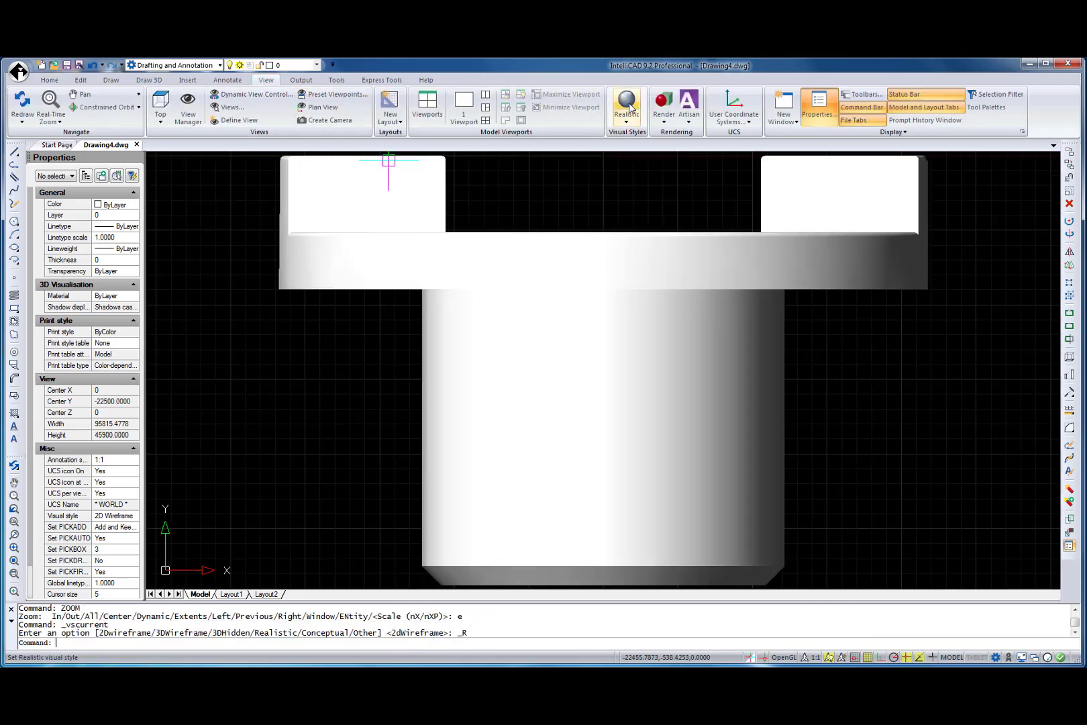
# Orbit the flanged part with 3DO to an angled 3D view, then end the orbit
pyautogui.write('3DO')
pyautogui.press('Return')
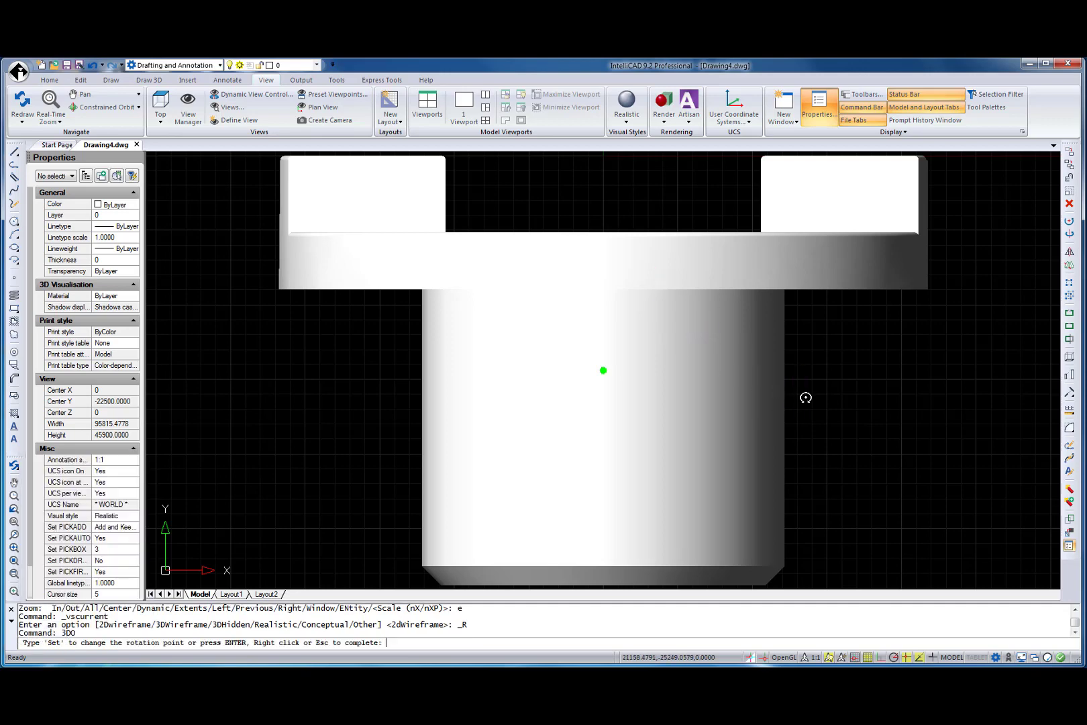
pyautogui.moveTo(805, 395); pyautogui.dragTo(728, 351)
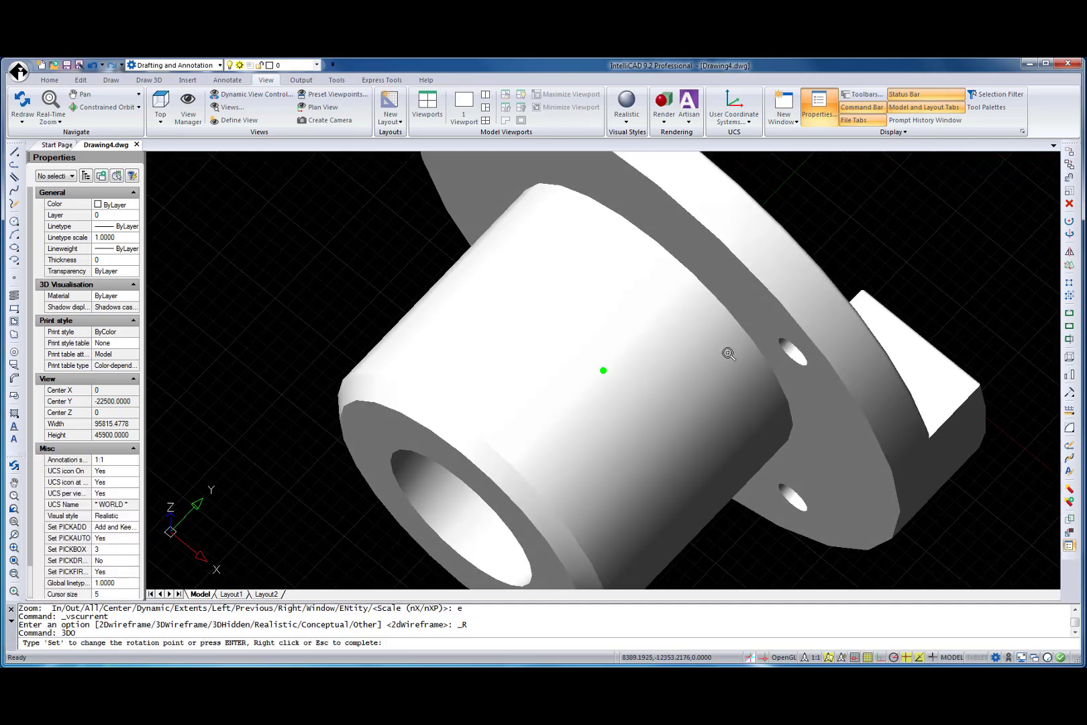
pyautogui.scroll(-4, 728, 352)
pyautogui.moveTo(698, 356); pyautogui.dragTo(755, 321)
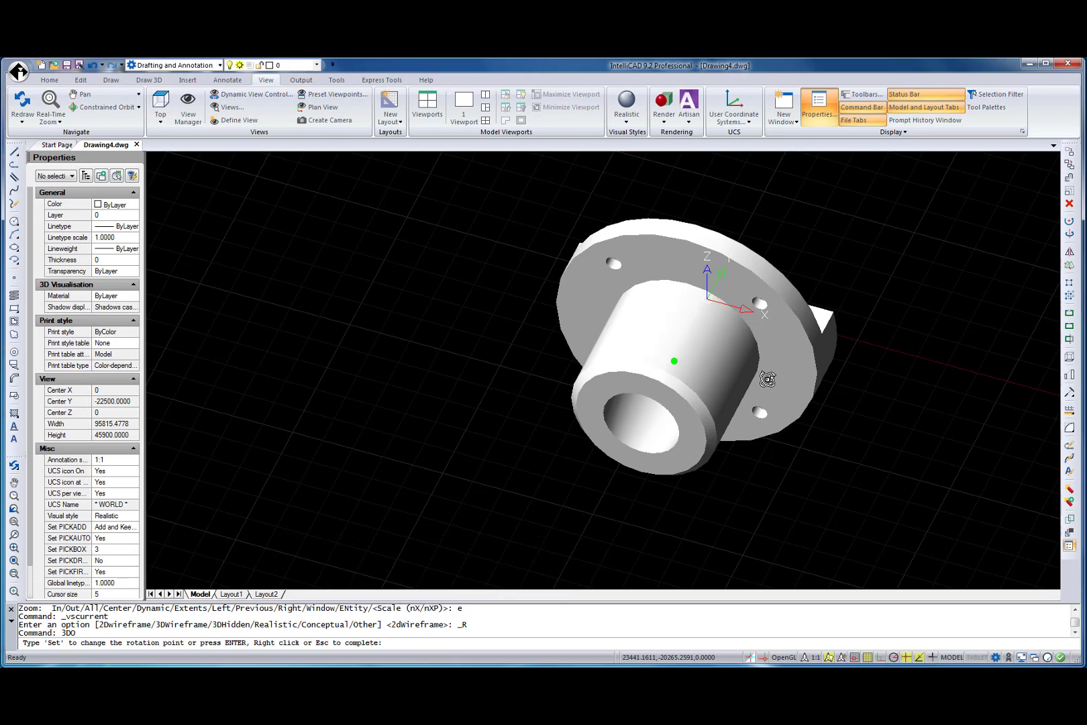
pyautogui.press('Escape')
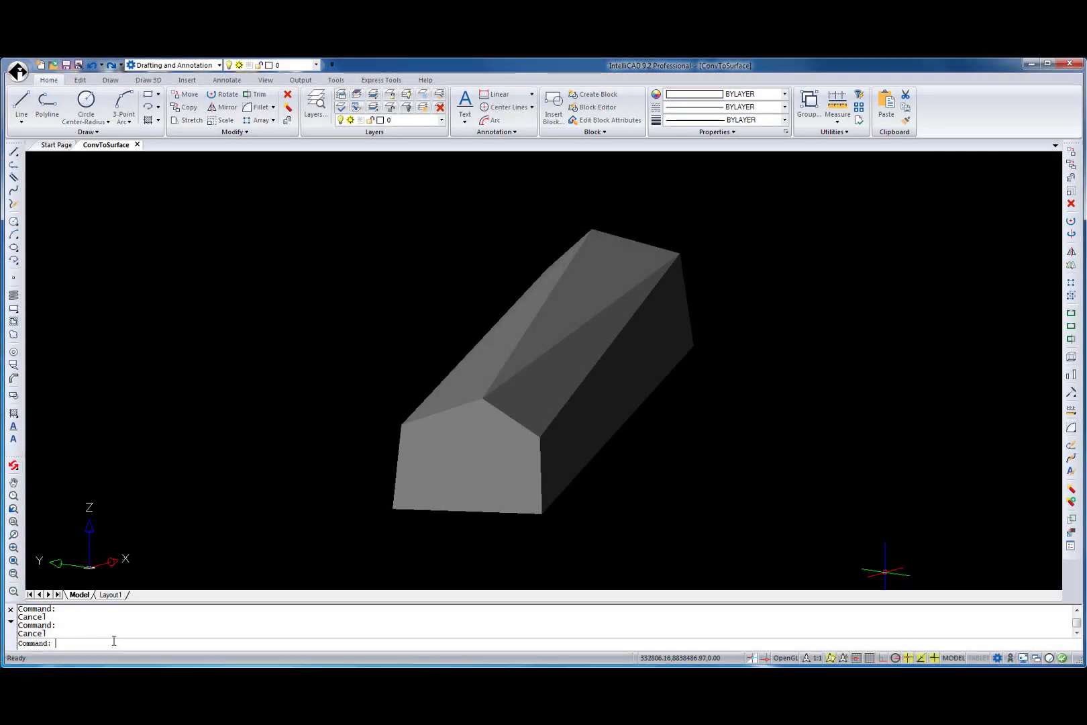
# Thicken the four picked ConvToSurface surfaces into solids with a thickness of 2
pyautogui.write('THICKEN')
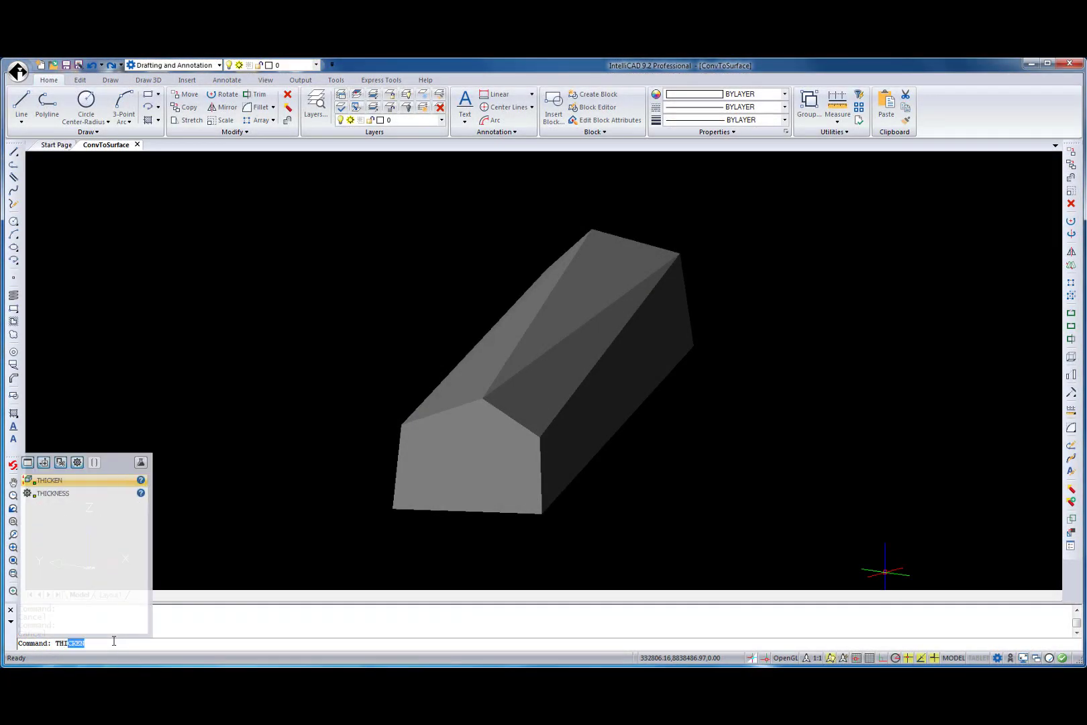
pyautogui.press('Return')
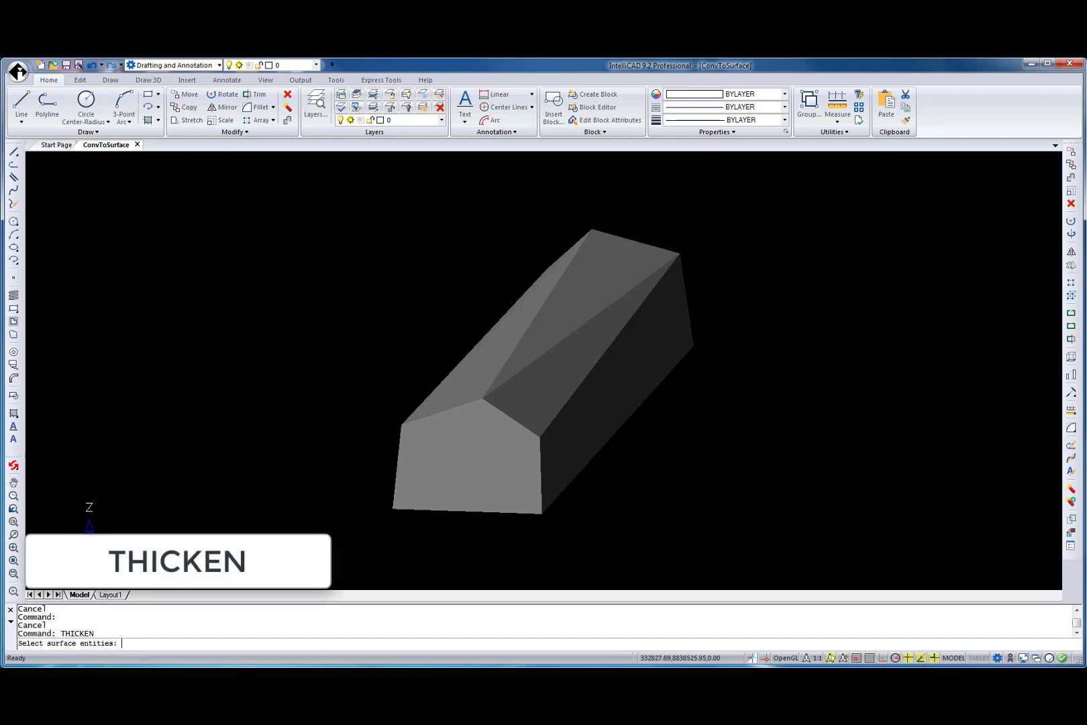
pyautogui.click(496, 322)
pyautogui.click(567, 363)
pyautogui.click(584, 294)
pyautogui.click(488, 468)
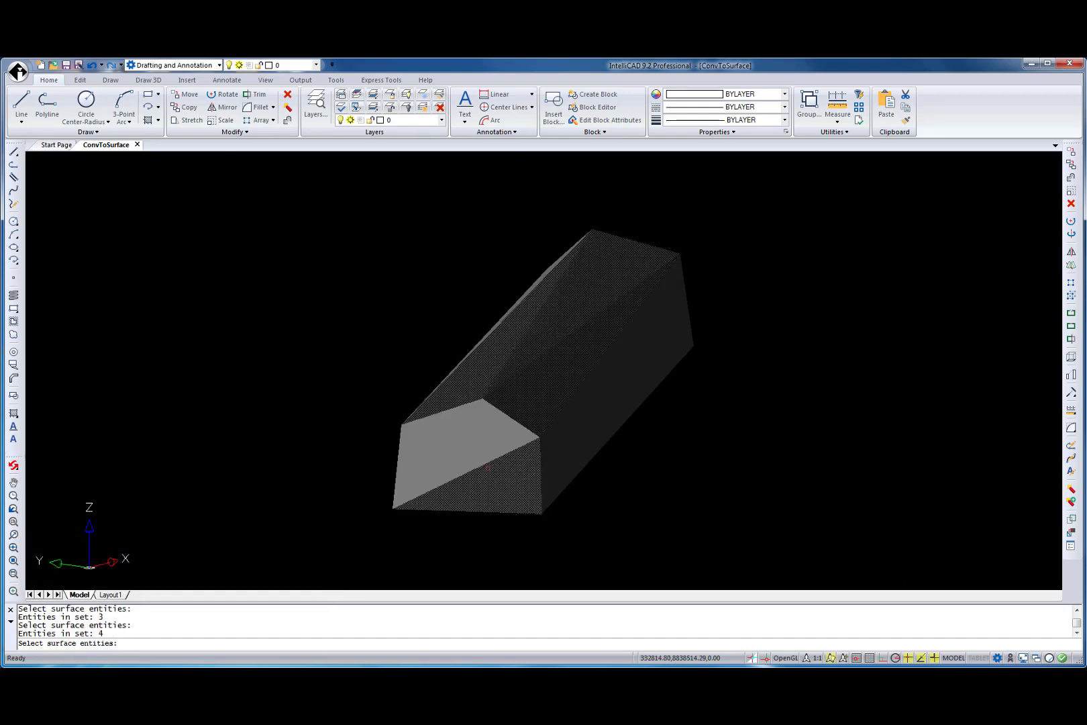
pyautogui.press('Return')
pyautogui.write('2')
pyautogui.press('Return')
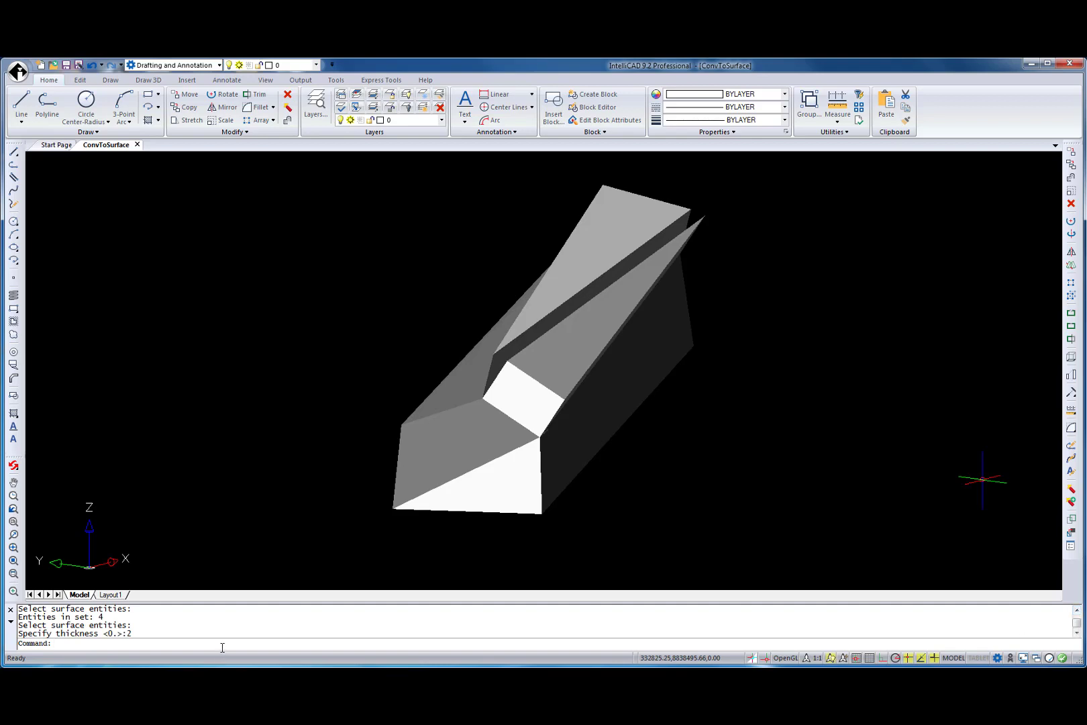
pyautogui.write('swe')
pyautogui.press('Return')
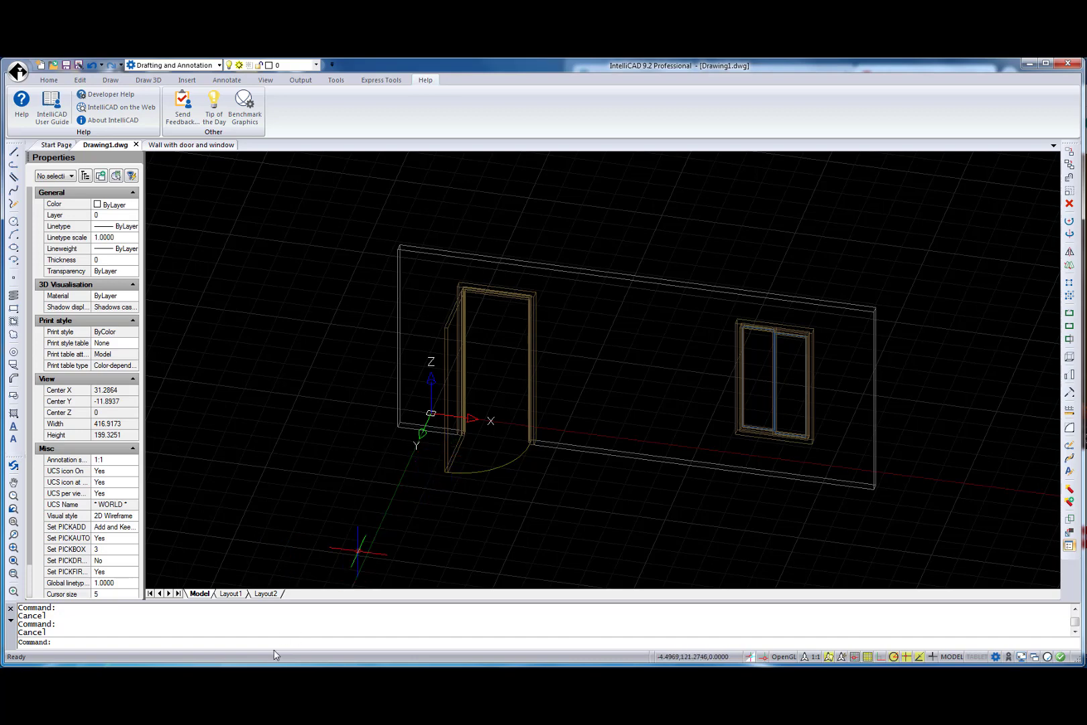
# Run XREFNOTIFY and keep its value at 2
pyautogui.click(284, 641)
pyautogui.write('xrefn')
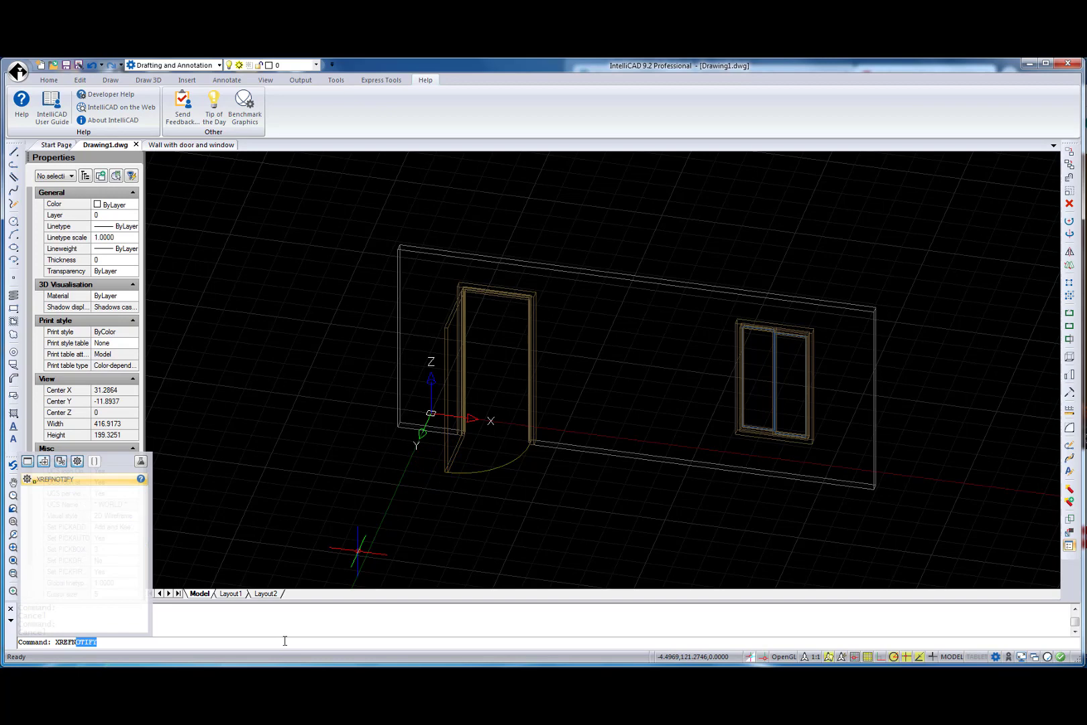
pyautogui.press('Return')
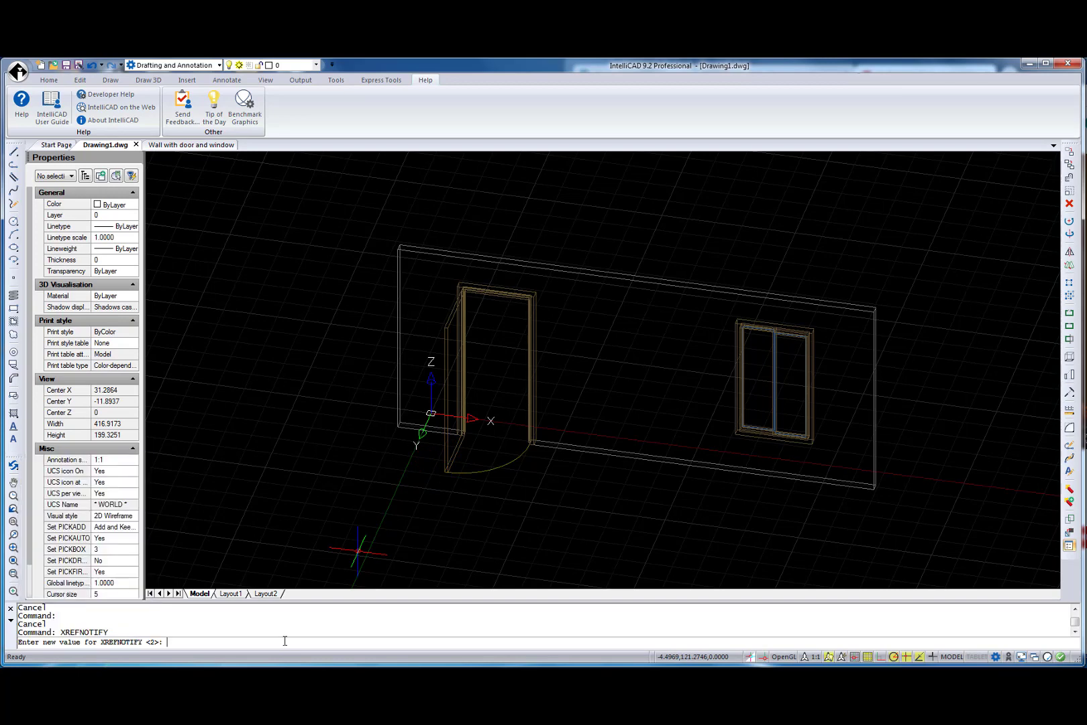
pyautogui.press('Return')
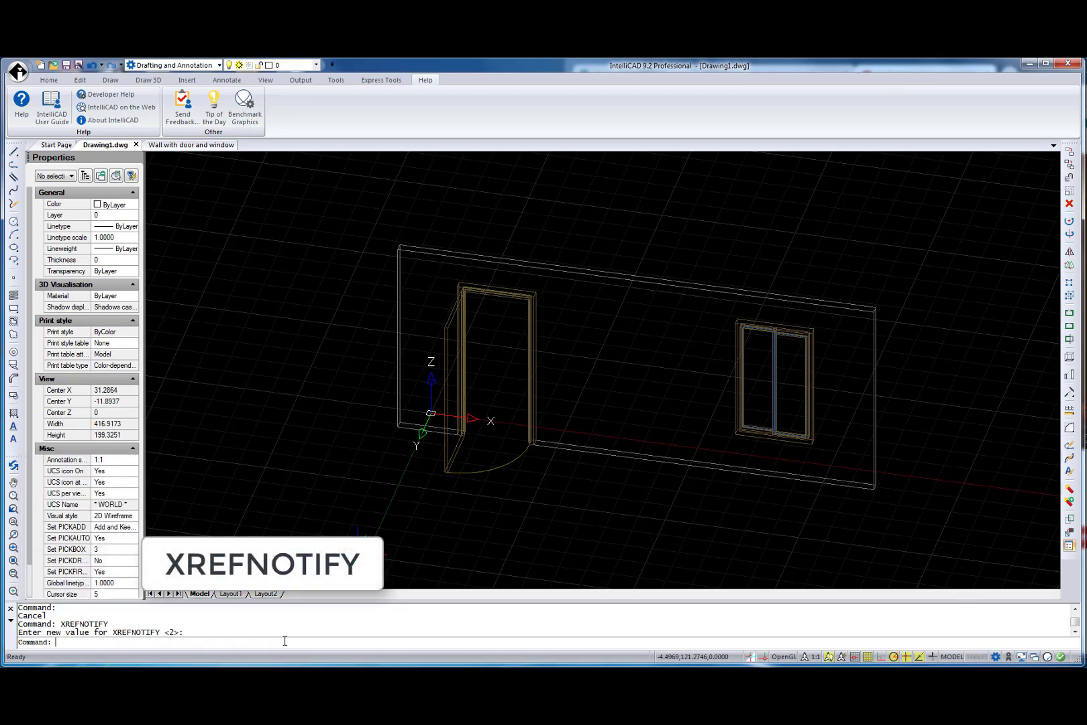
# In the Wall with door and window drawing, swap the door and window positions using grips
pyautogui.click(191, 145)
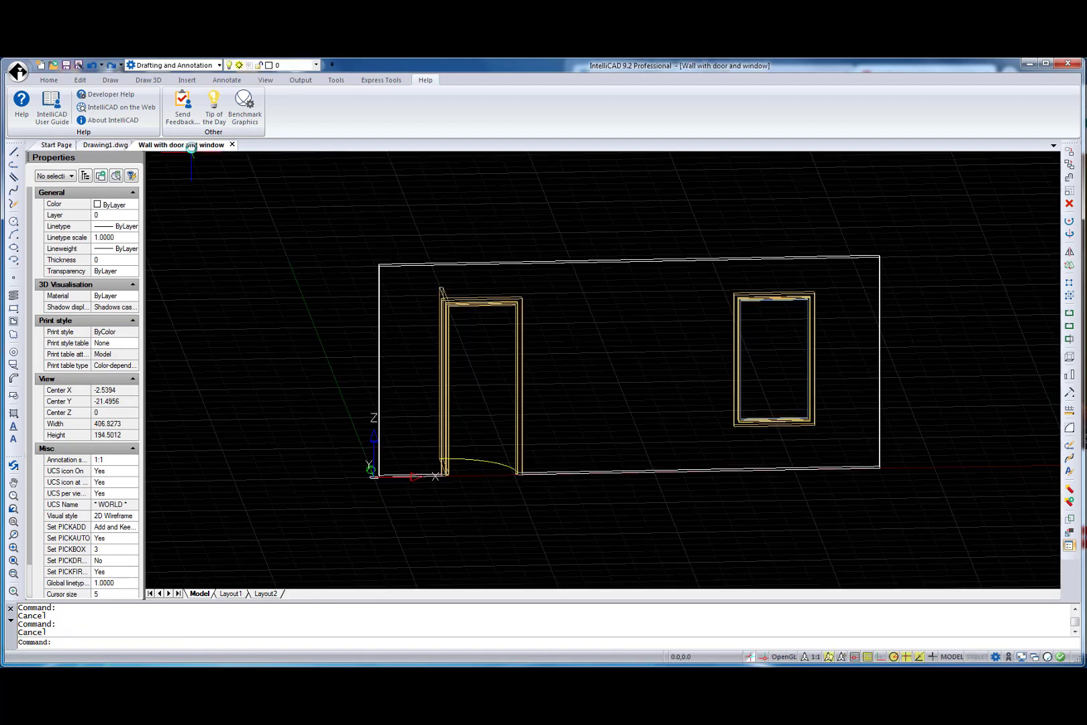
pyautogui.click(437, 337)
pyautogui.click(482, 475)
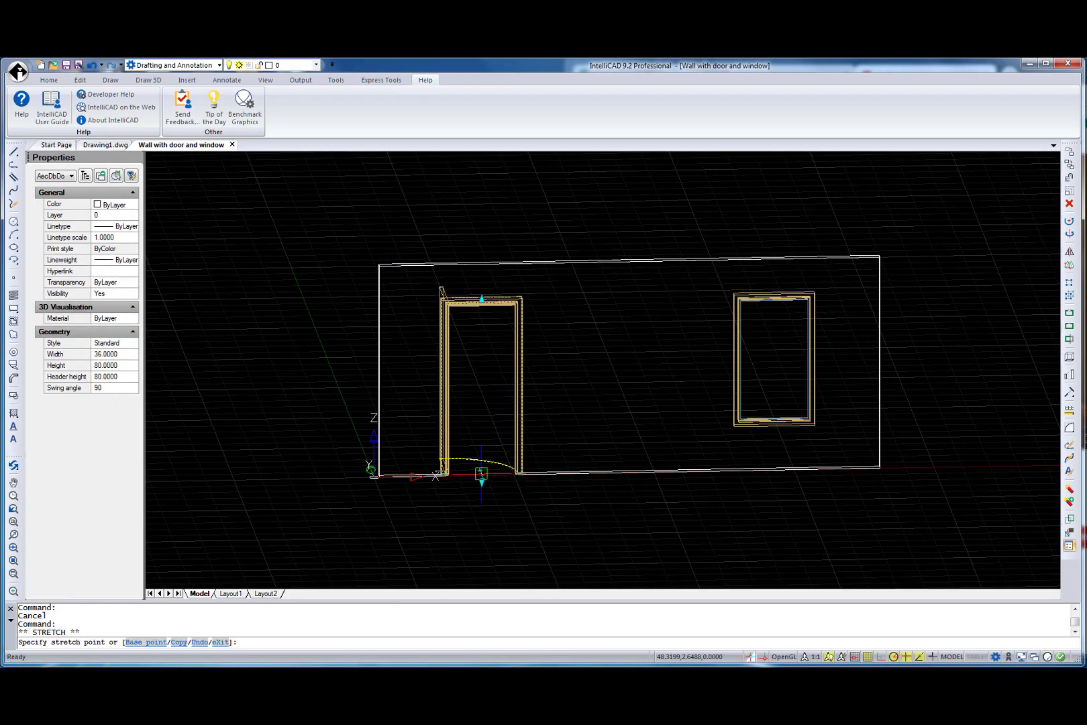
pyautogui.click(775, 468)
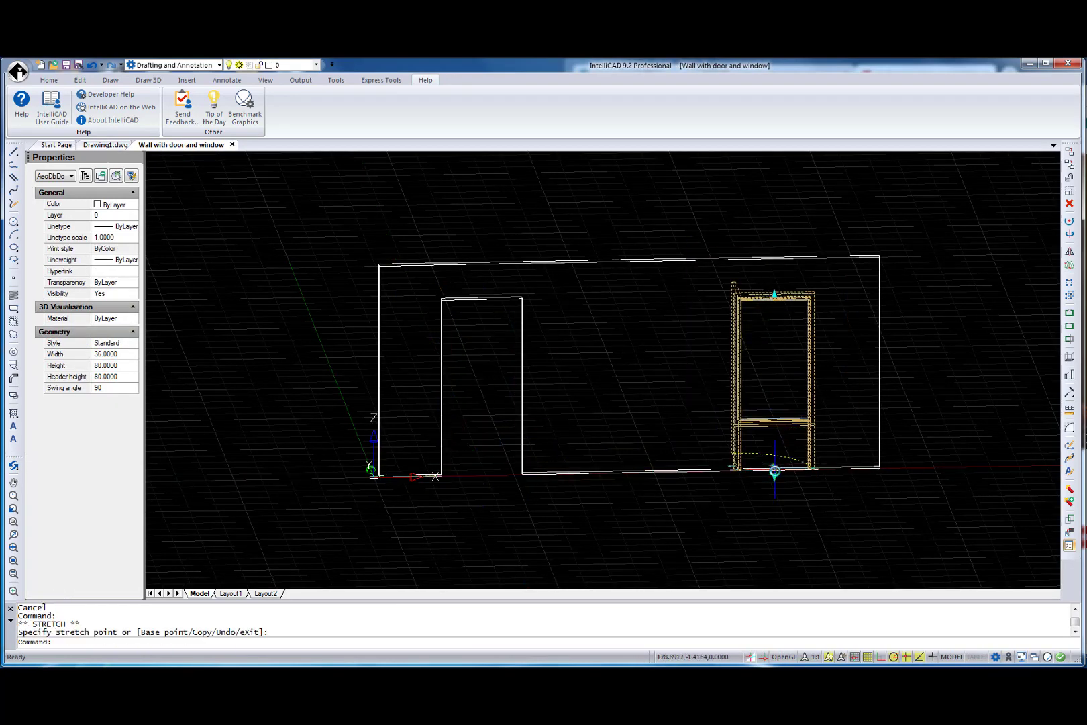
pyautogui.press('Escape')
pyautogui.click(774, 424)
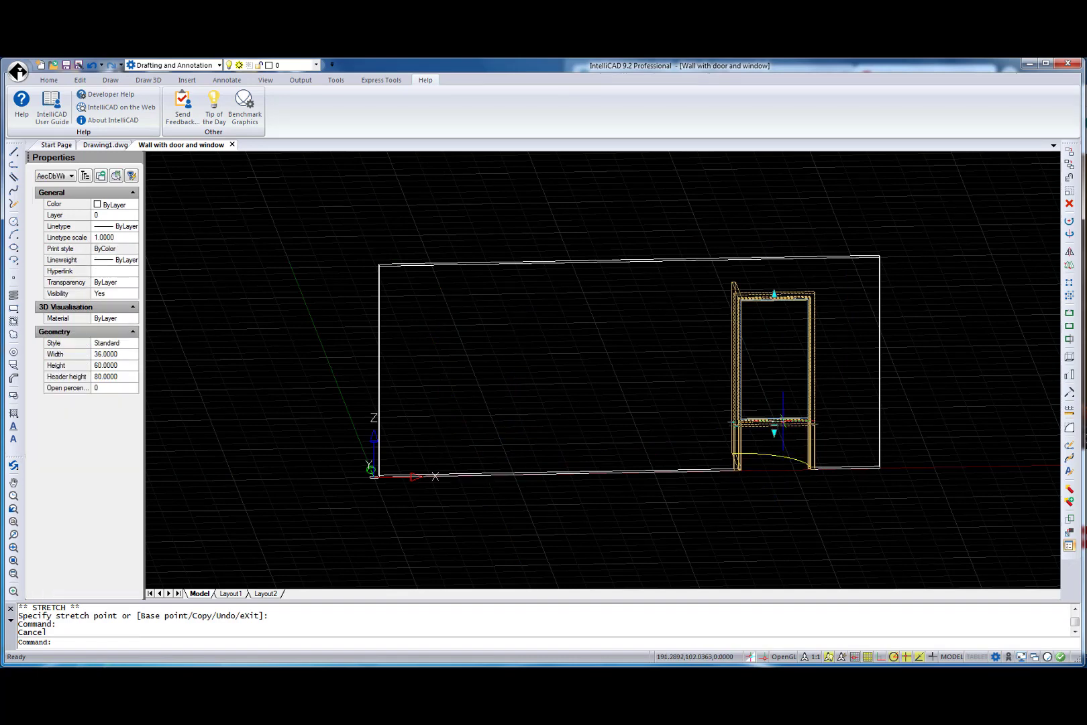
pyautogui.click(774, 423)
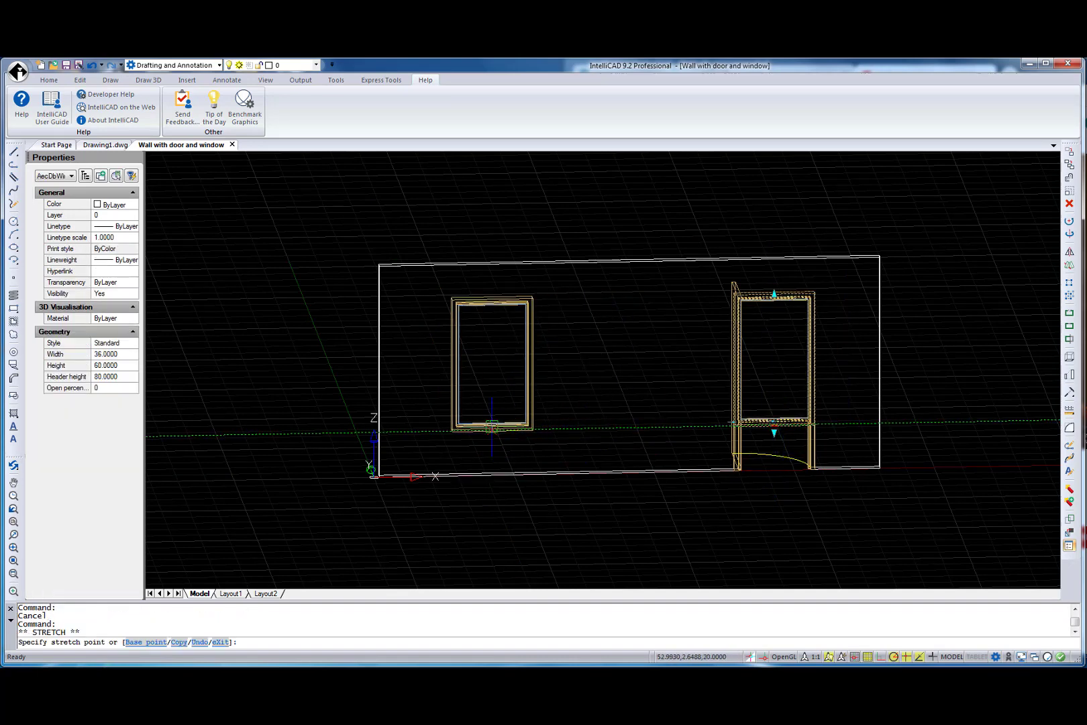
pyautogui.click(493, 425)
pyautogui.press('Escape')
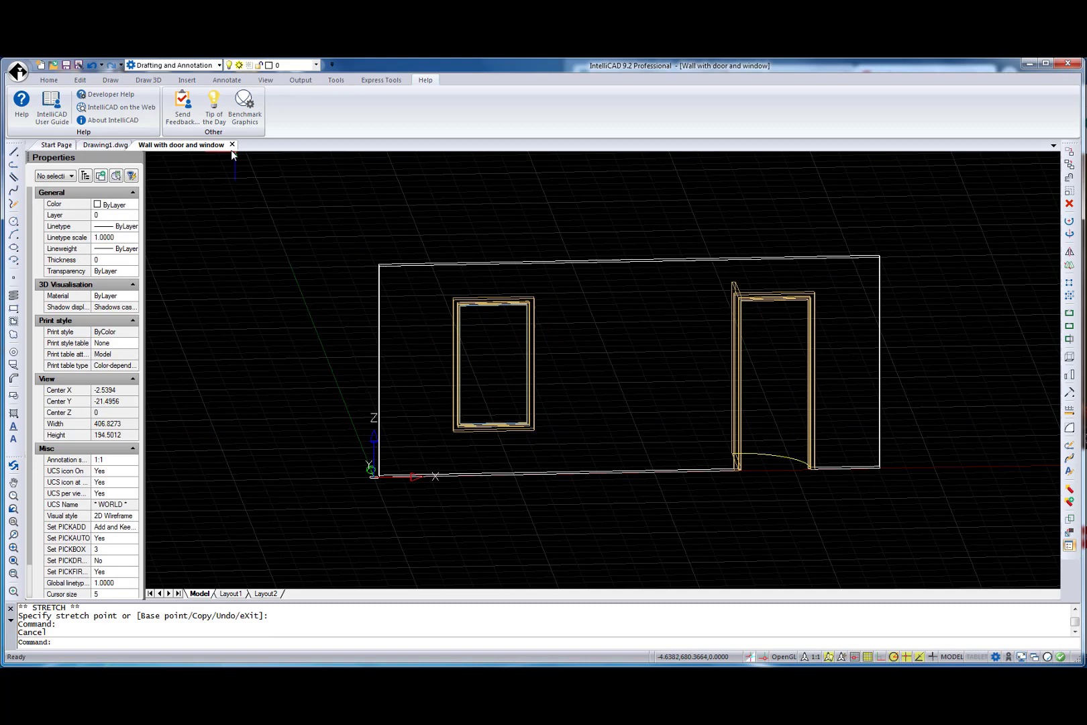
# Close the wall drawing saving changes, then reload the changed wall xref from the balloon
pyautogui.click(232, 144)
pyautogui.click(497, 393)
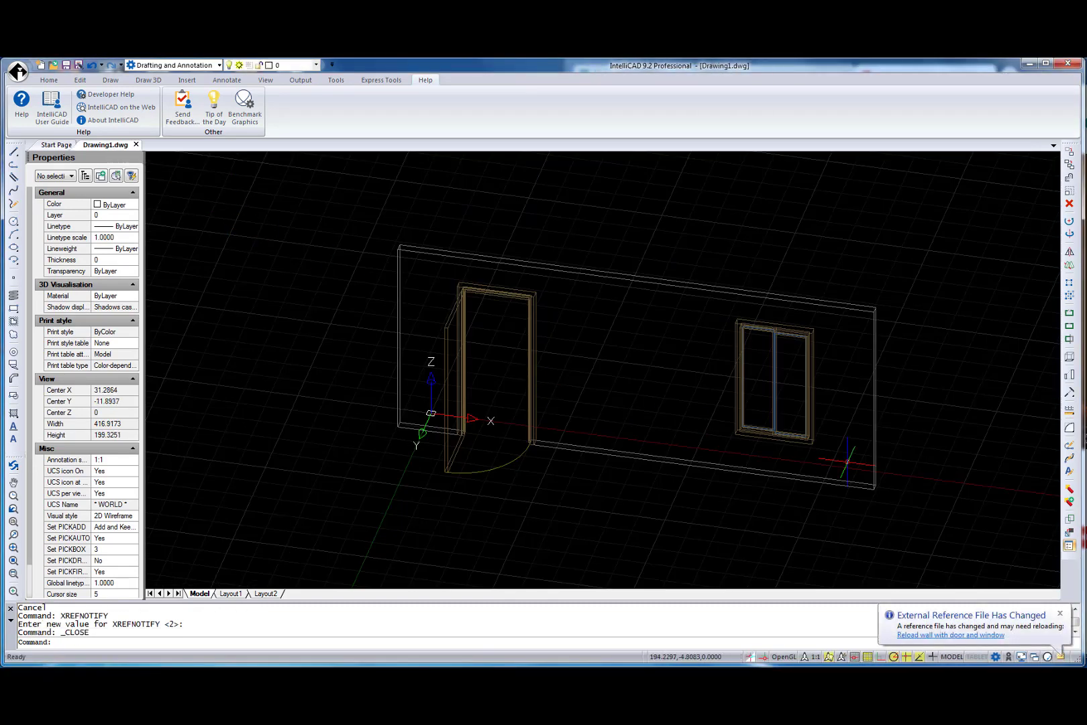
pyautogui.click(983, 635)
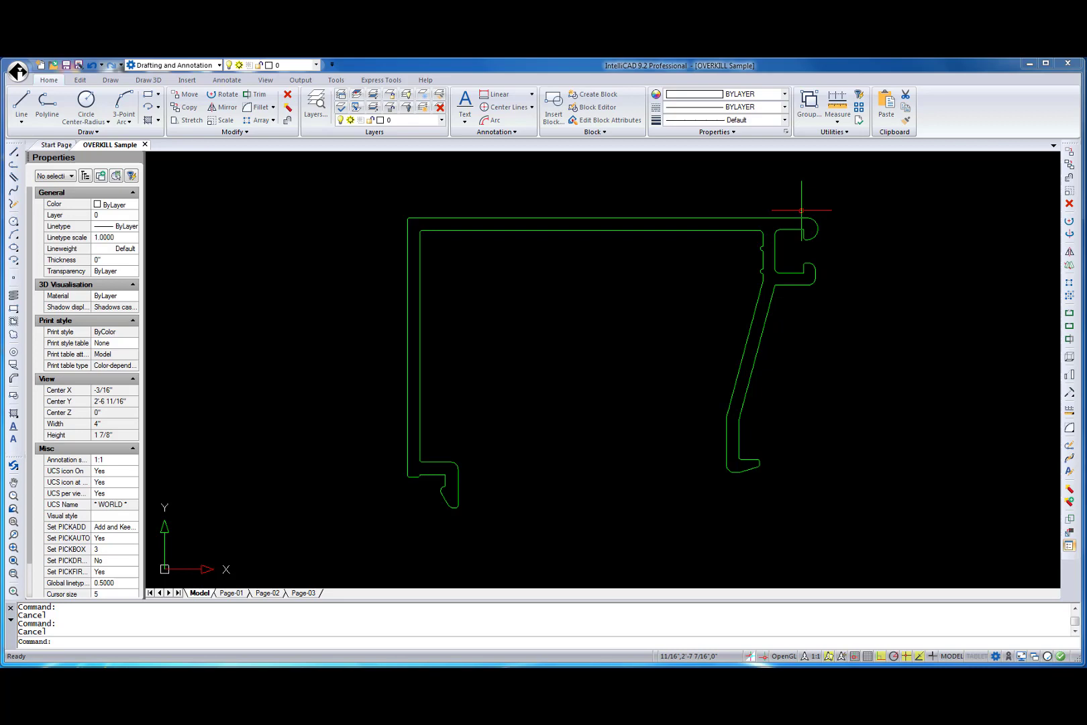
# Zoom into the profile's top-right corner and inspect its overlapping top lines
pyautogui.click(798, 201)
pyautogui.click(837, 246)
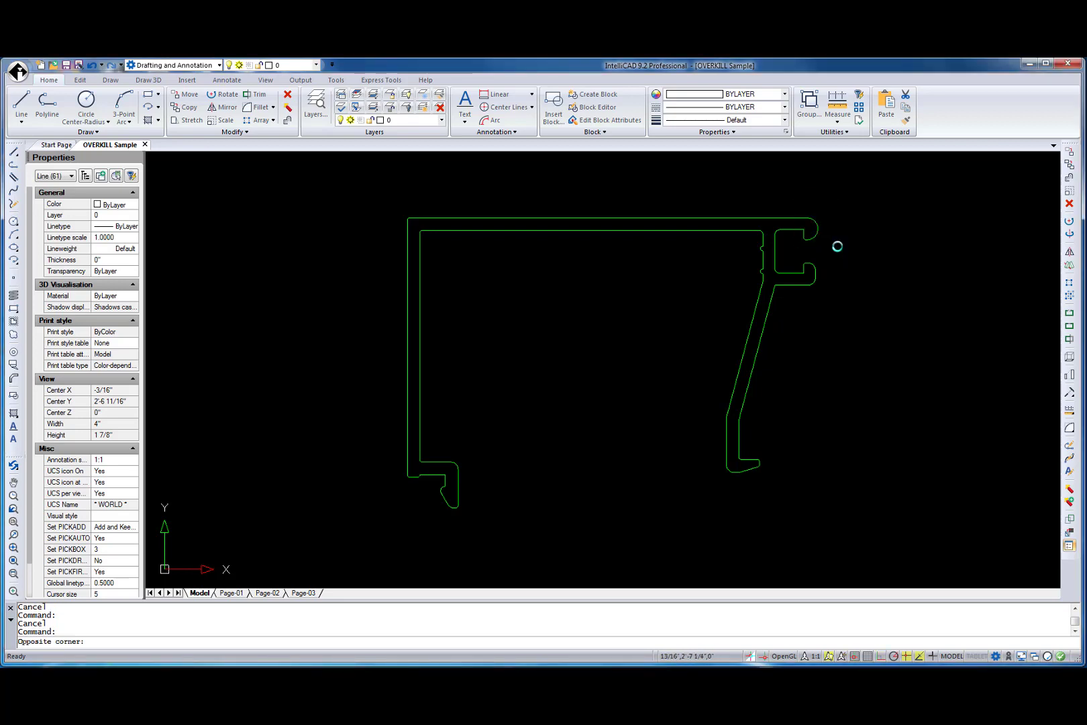
pyautogui.scroll(5, 834, 243)
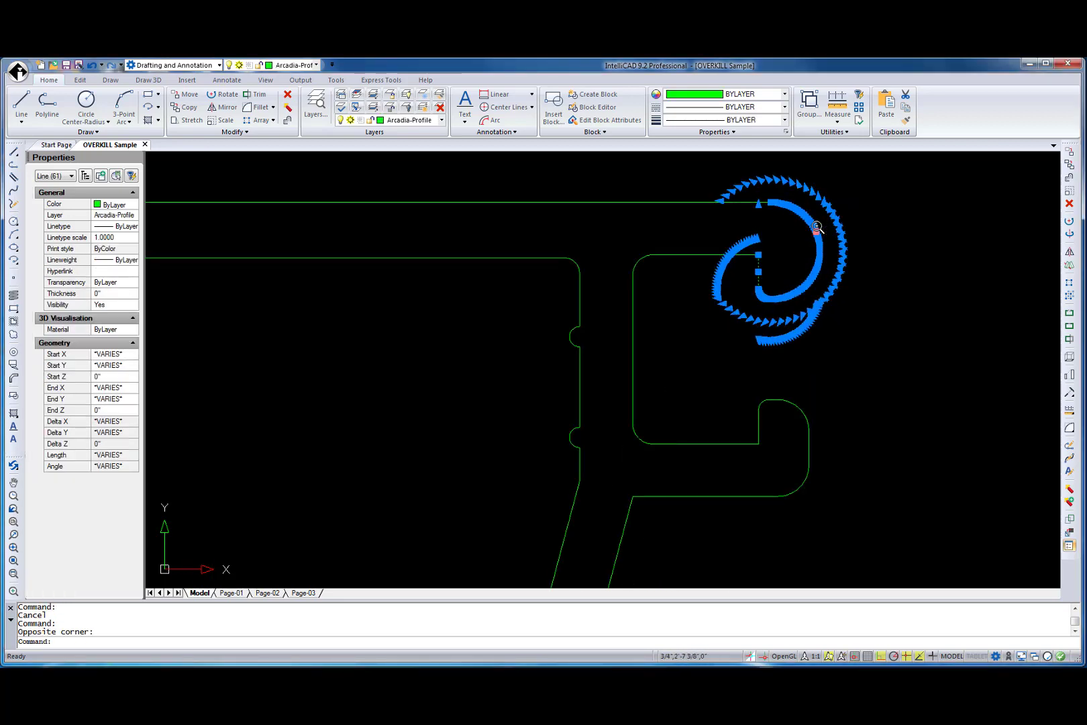
pyautogui.scroll(-5, 817, 227)
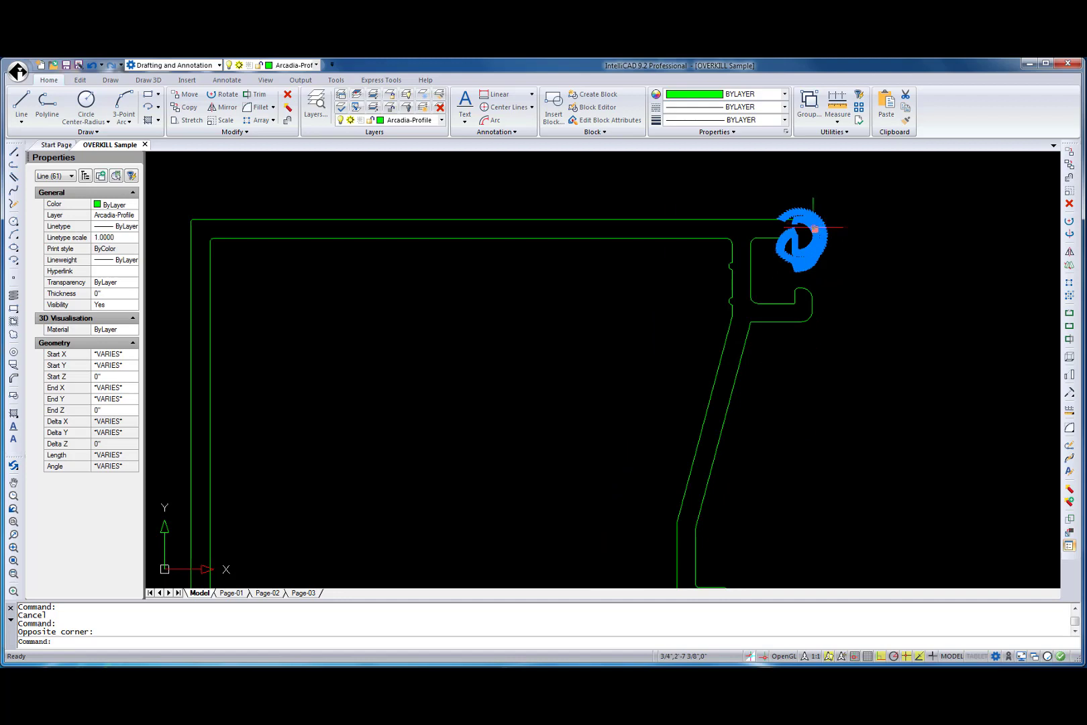
pyautogui.click(621, 238)
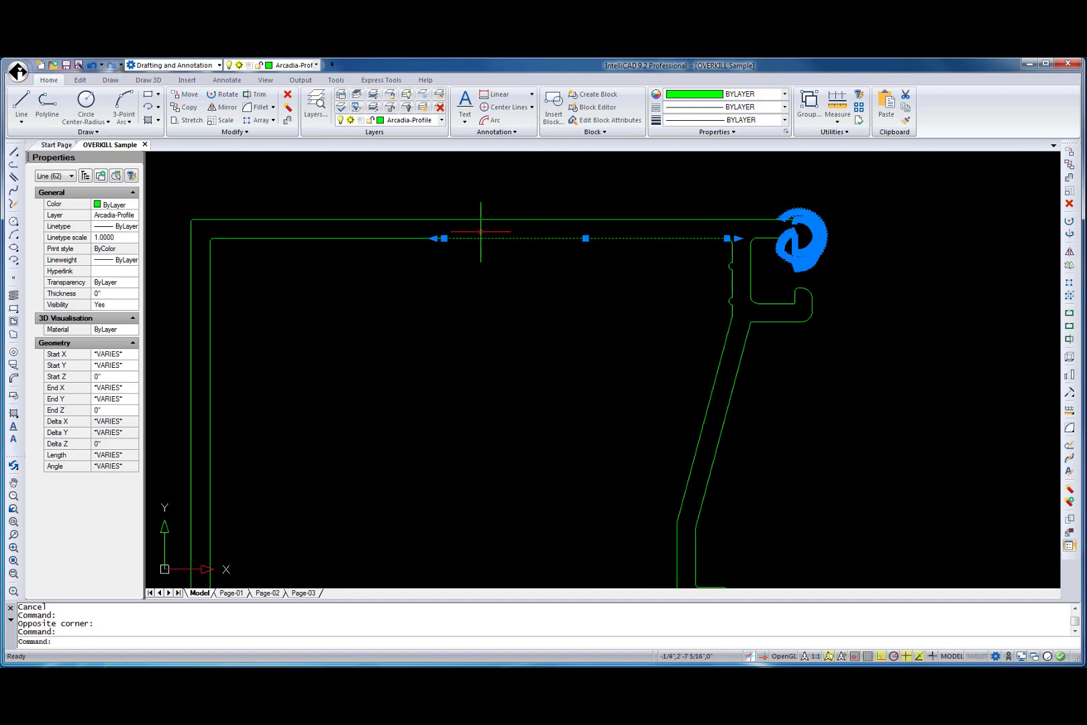
pyautogui.click(408, 238)
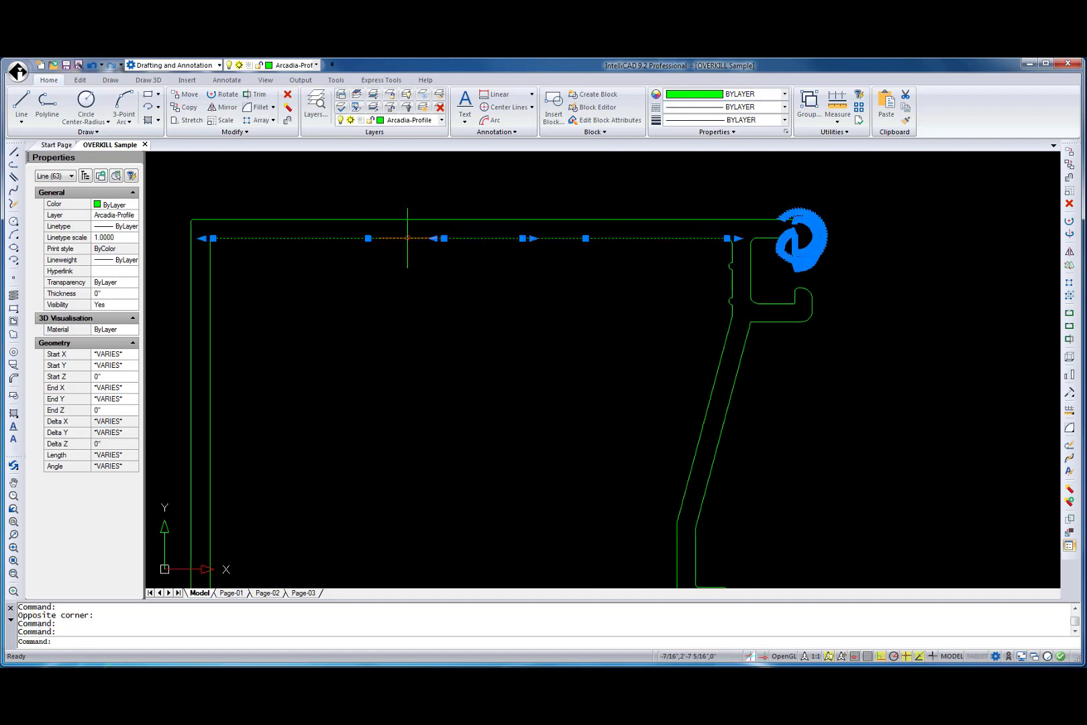
pyautogui.press('Escape')
pyautogui.scroll(-2, 407, 238)
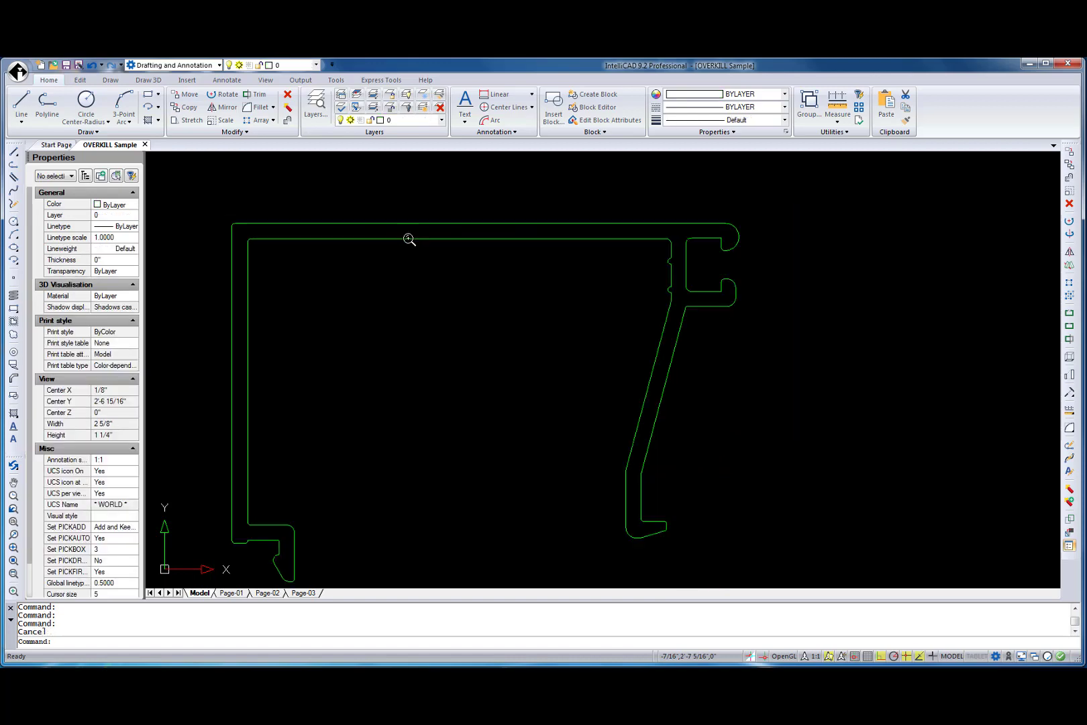
pyautogui.hotkey('ctrl', 'a')
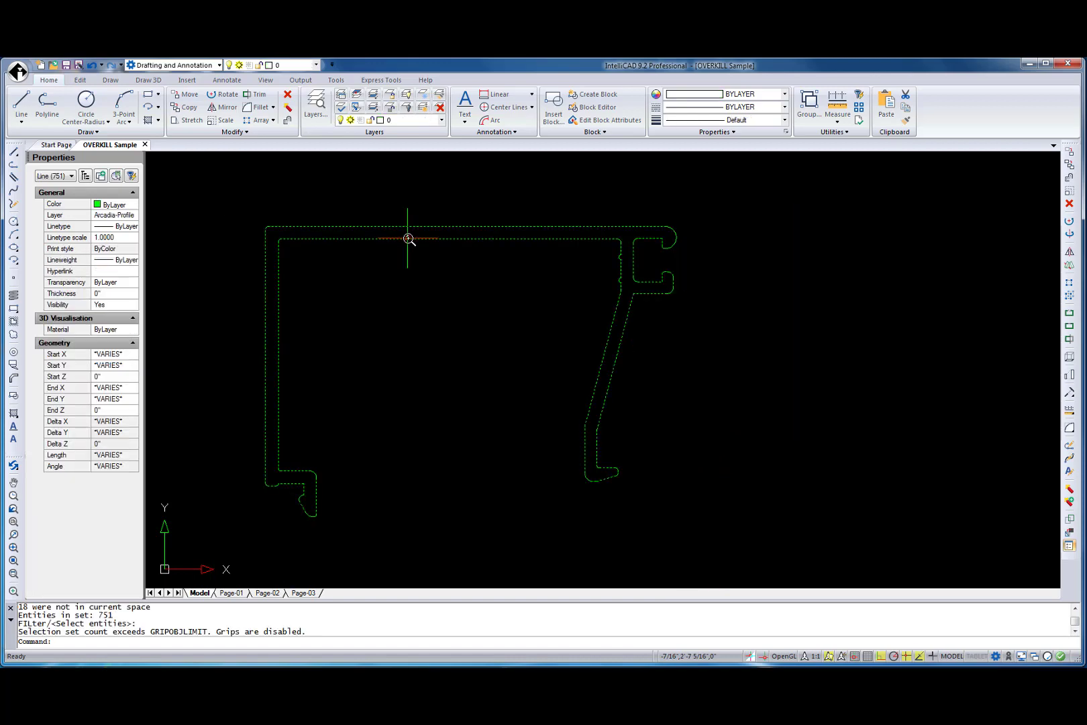
pyautogui.press('Escape')
# Run OVERKILL on all entities, converting adjacent line segments into arcs, and check the cleaned polyline
pyautogui.write('OVERKI')
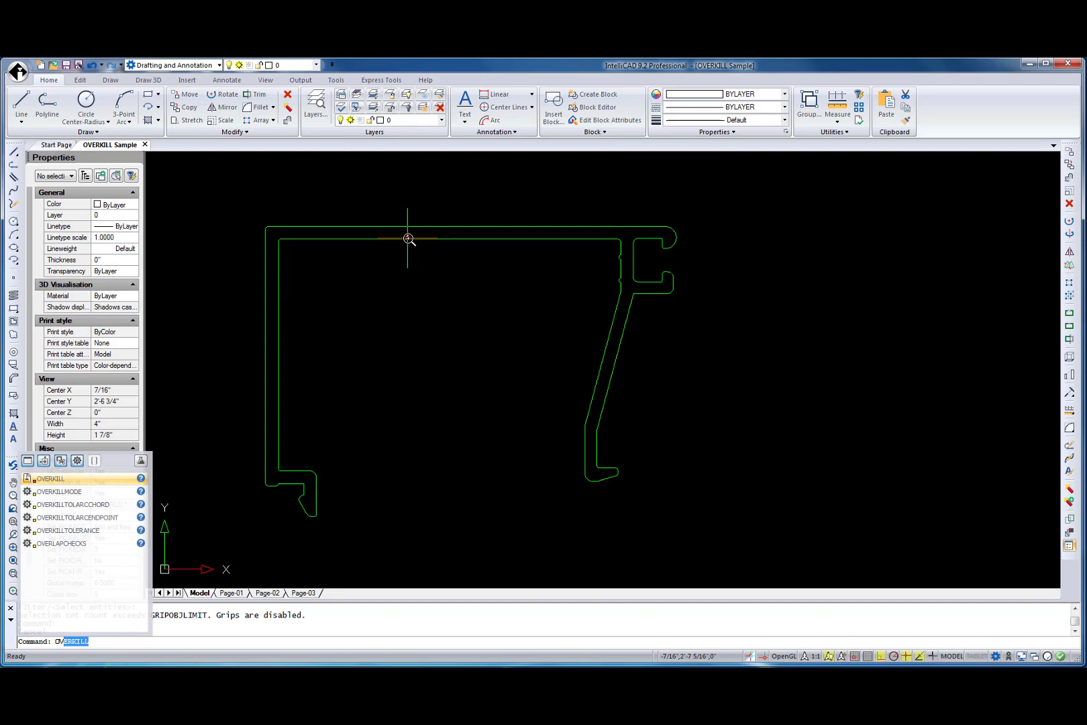
pyautogui.write('LL')
pyautogui.press('Return')
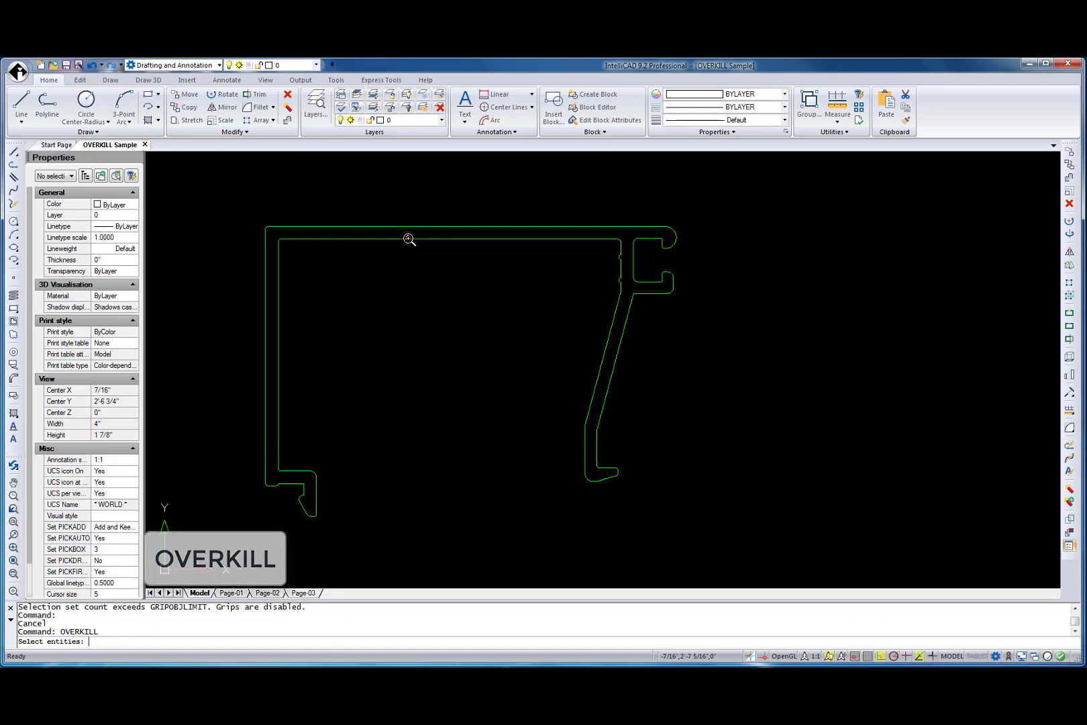
pyautogui.write('all')
pyautogui.press('Return')
pyautogui.press('Return')
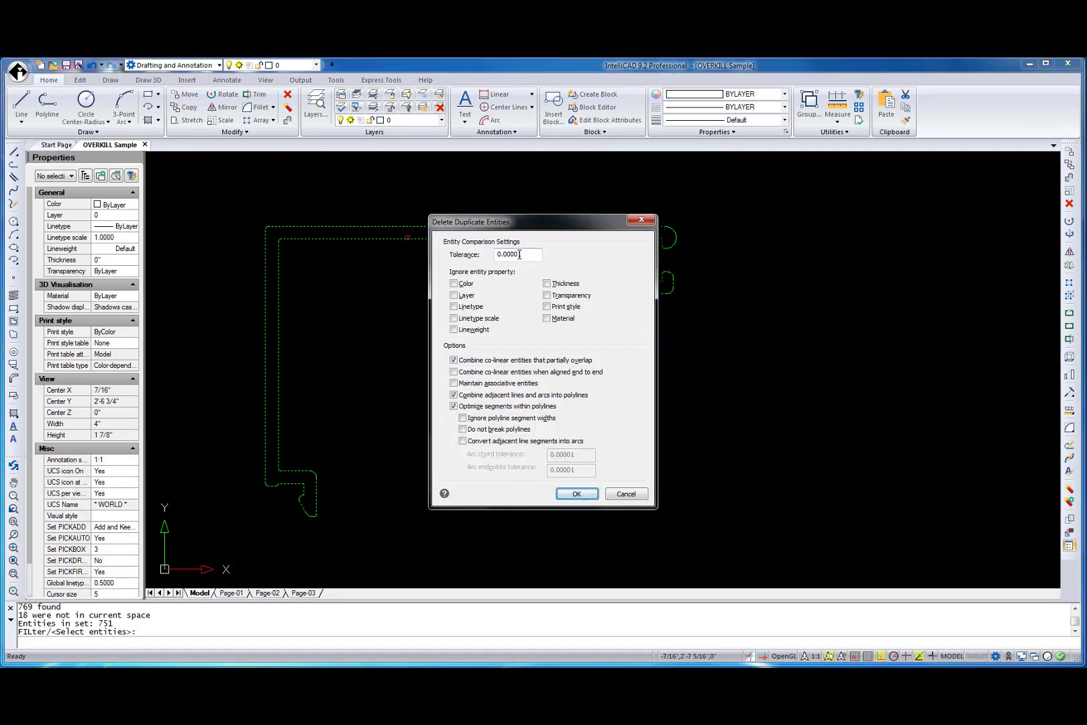
pyautogui.click(462, 440)
pyautogui.click(562, 454)
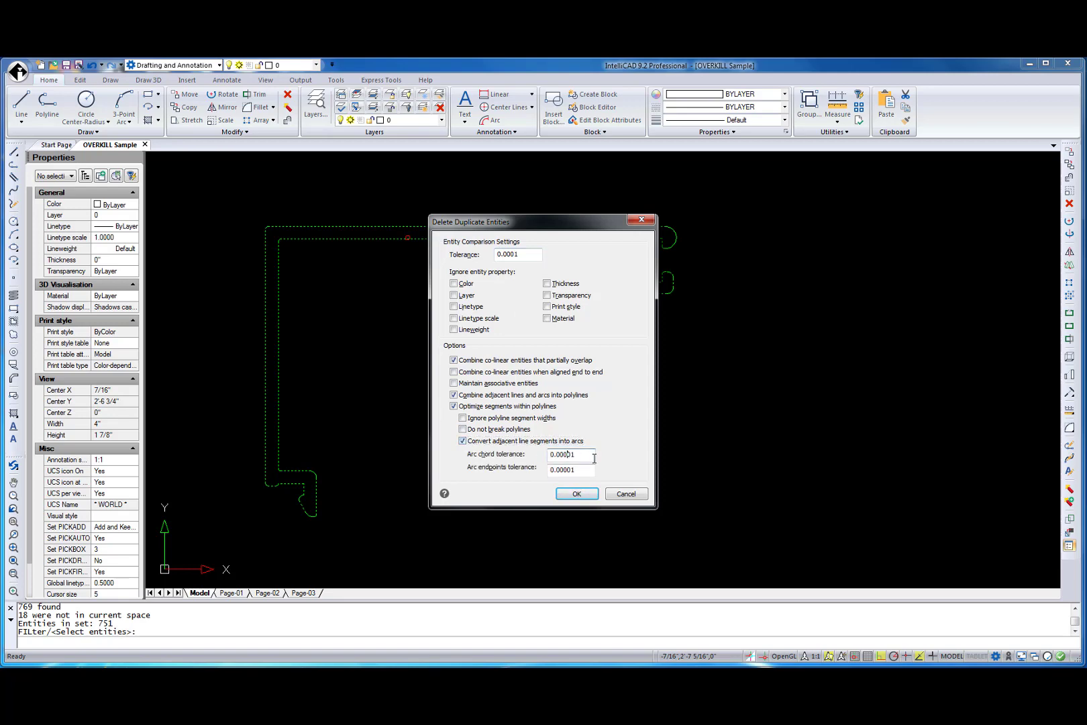
pyautogui.click(584, 493)
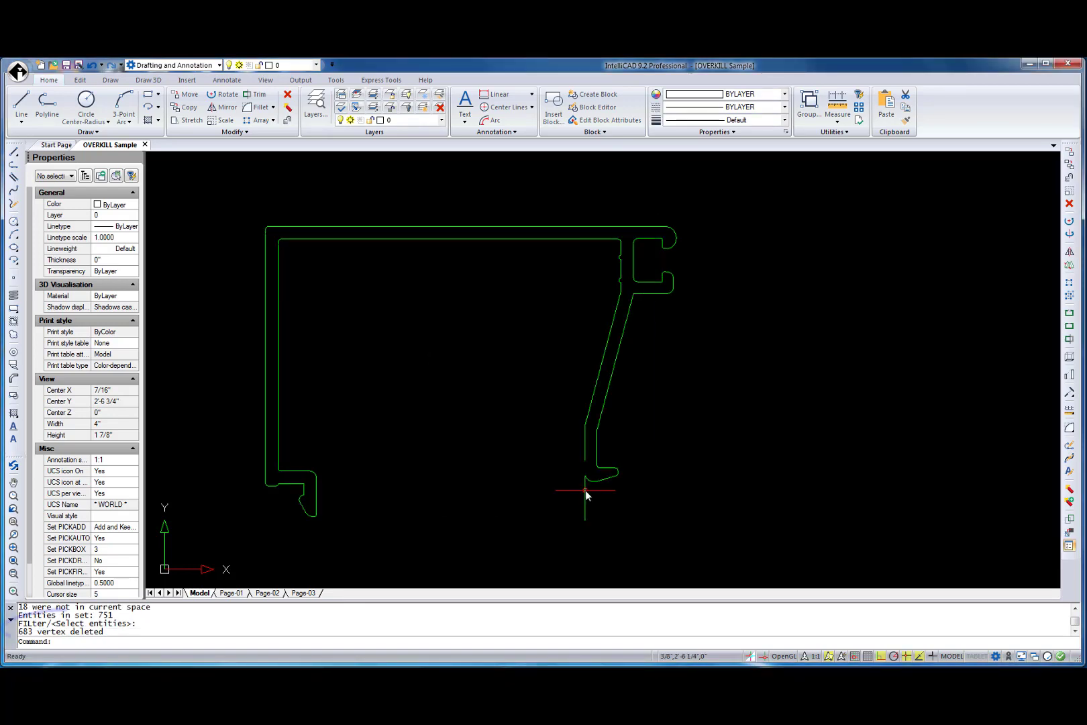
pyautogui.click(585, 490)
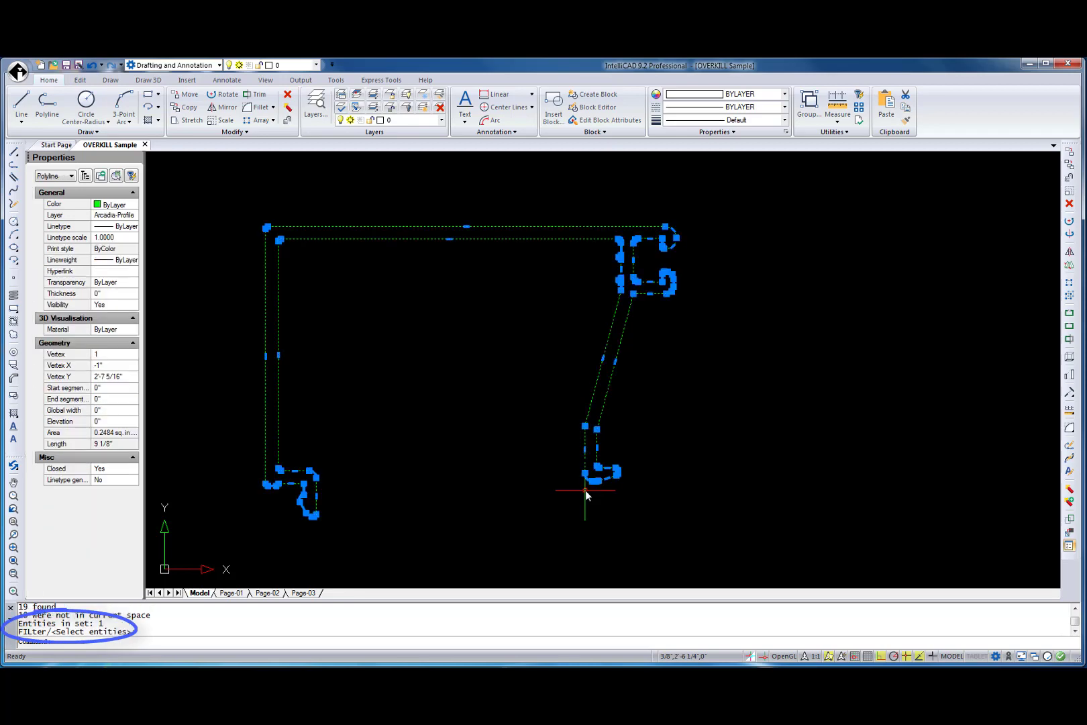
pyautogui.scroll(3, 682, 234)
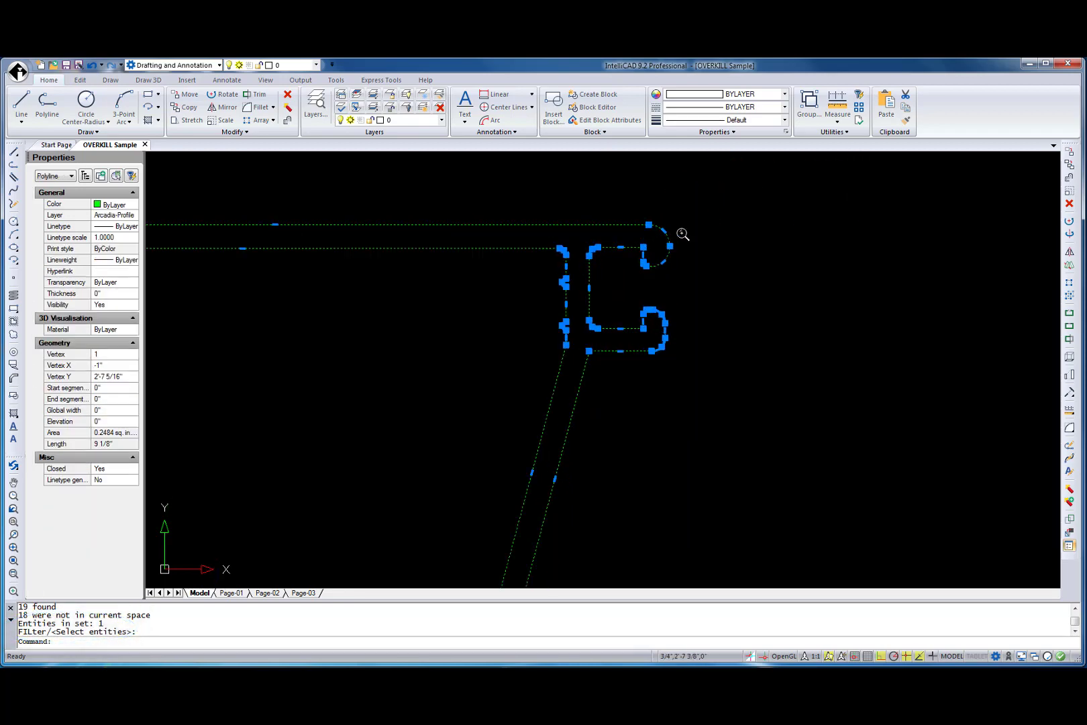
pyautogui.scroll(2, 682, 234)
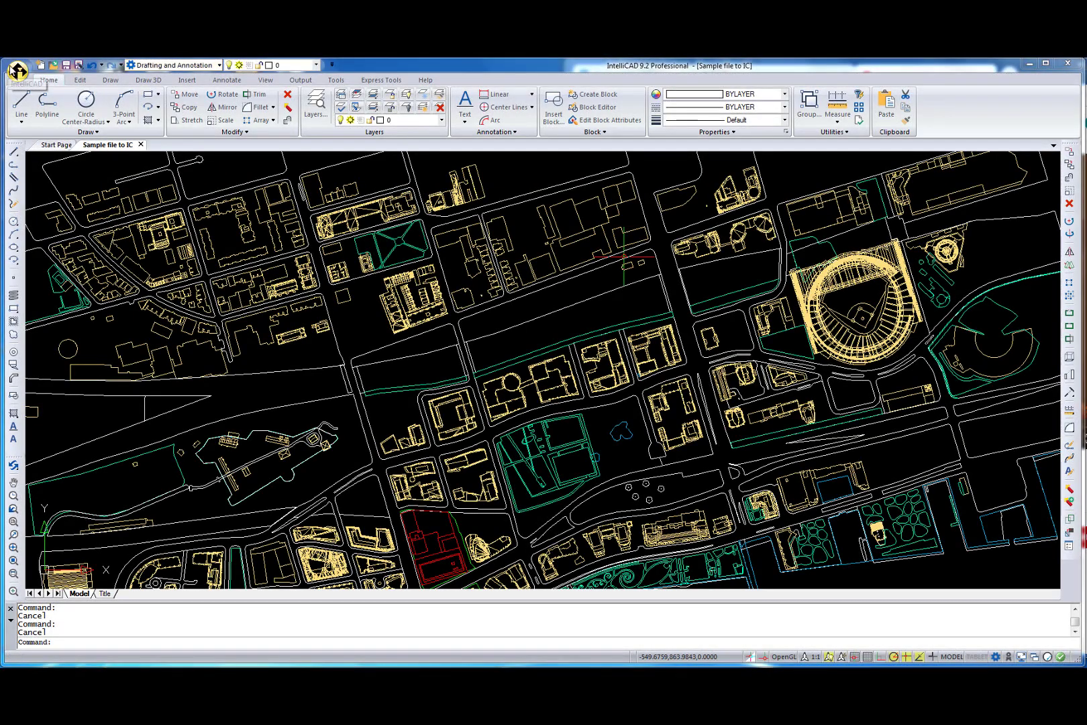
# Start Auto Publish from the application menu's Publish commands
pyautogui.click(17, 69)
pyautogui.moveTo(99, 312)
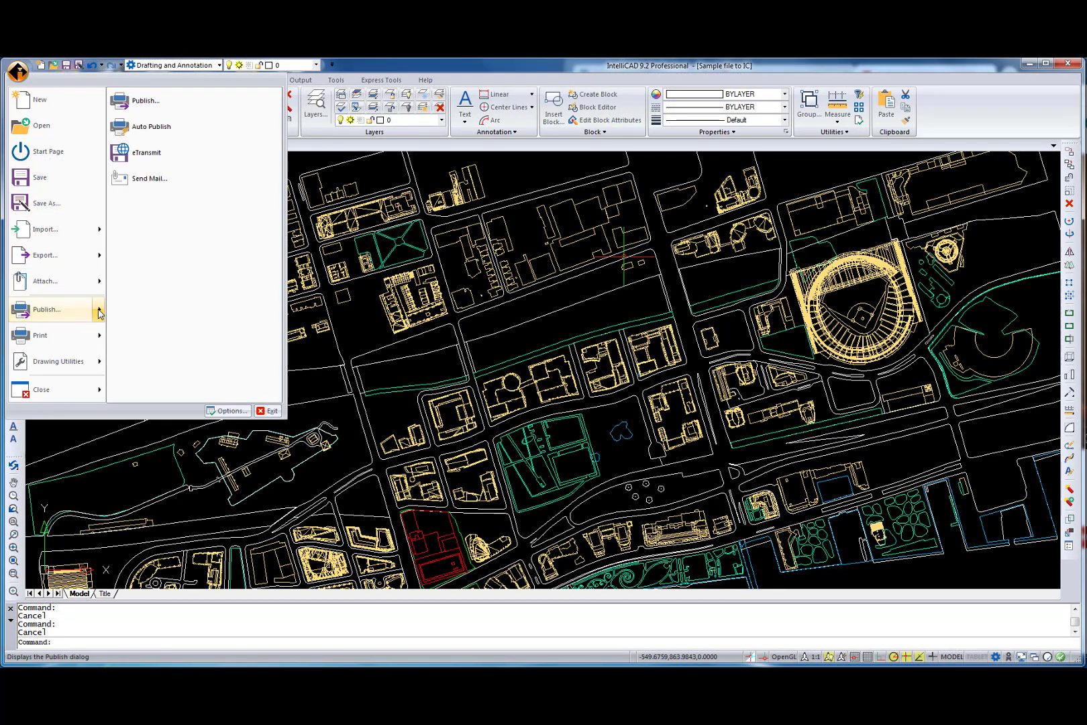
pyautogui.click(160, 132)
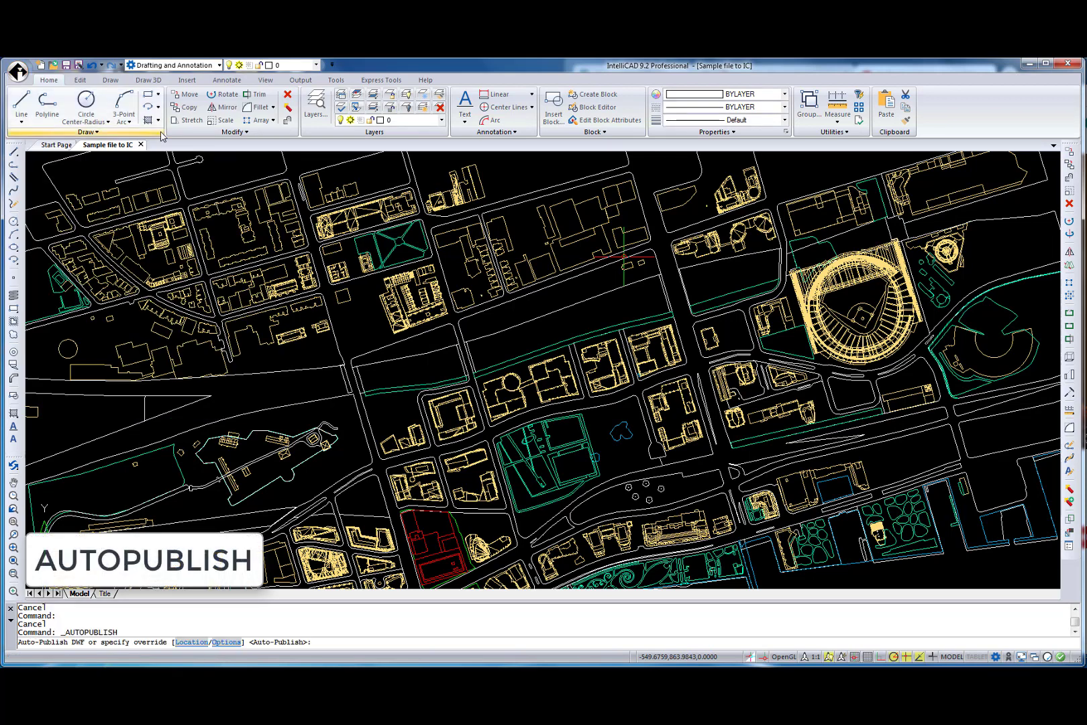
# Review the auto-publish options (Drawing folder, Model only, DWFx format) and cancel without changes
pyautogui.click(227, 643)
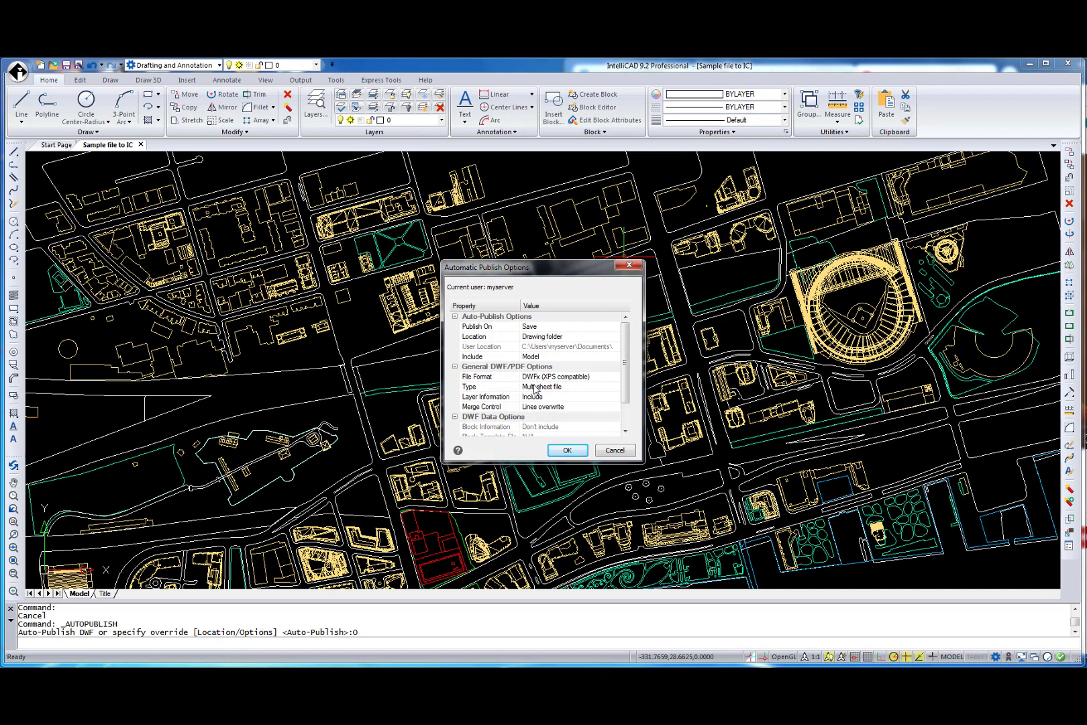
pyautogui.click(615, 329)
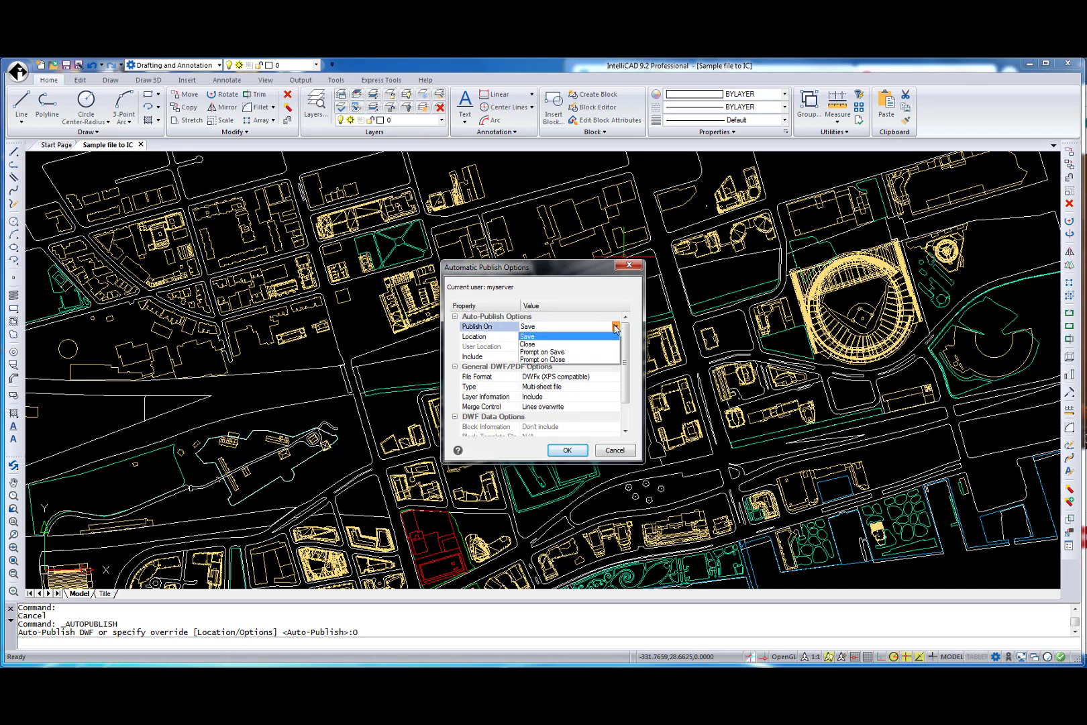
pyautogui.click(616, 329)
pyautogui.click(616, 340)
pyautogui.click(615, 338)
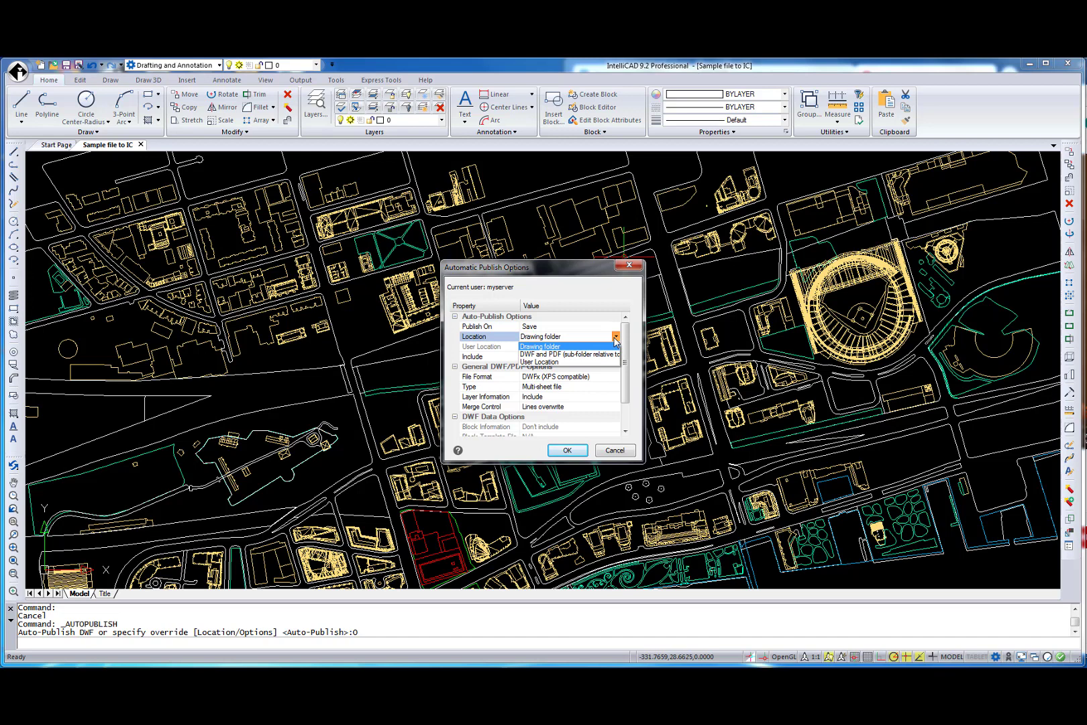
pyautogui.click(614, 339)
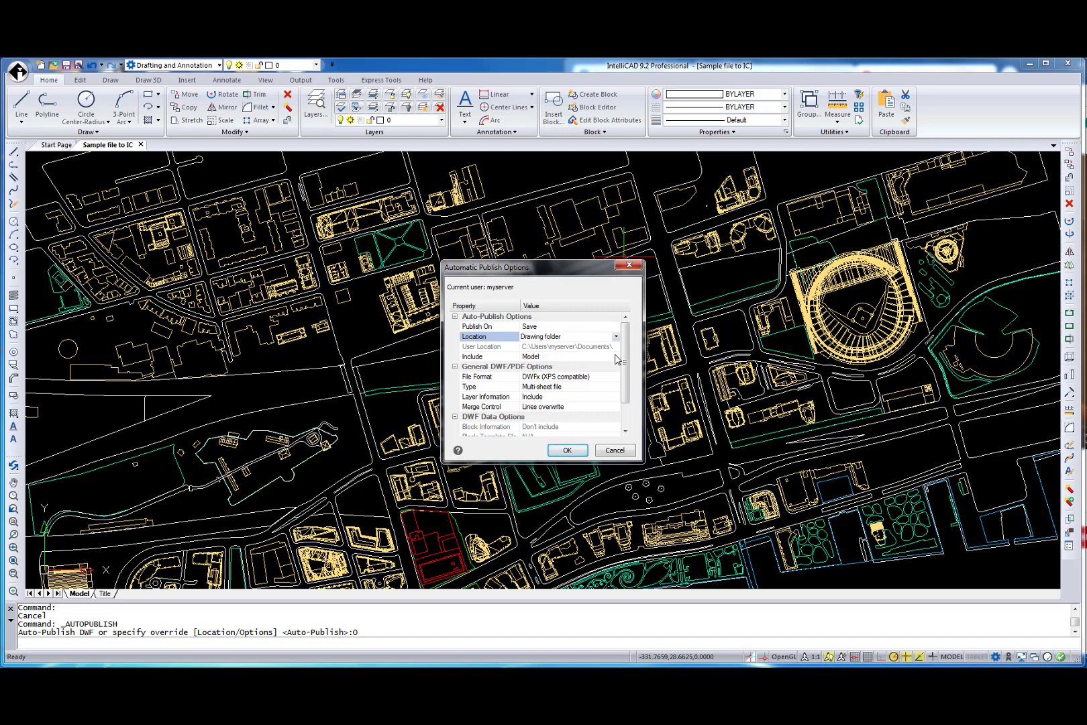
pyautogui.click(615, 347)
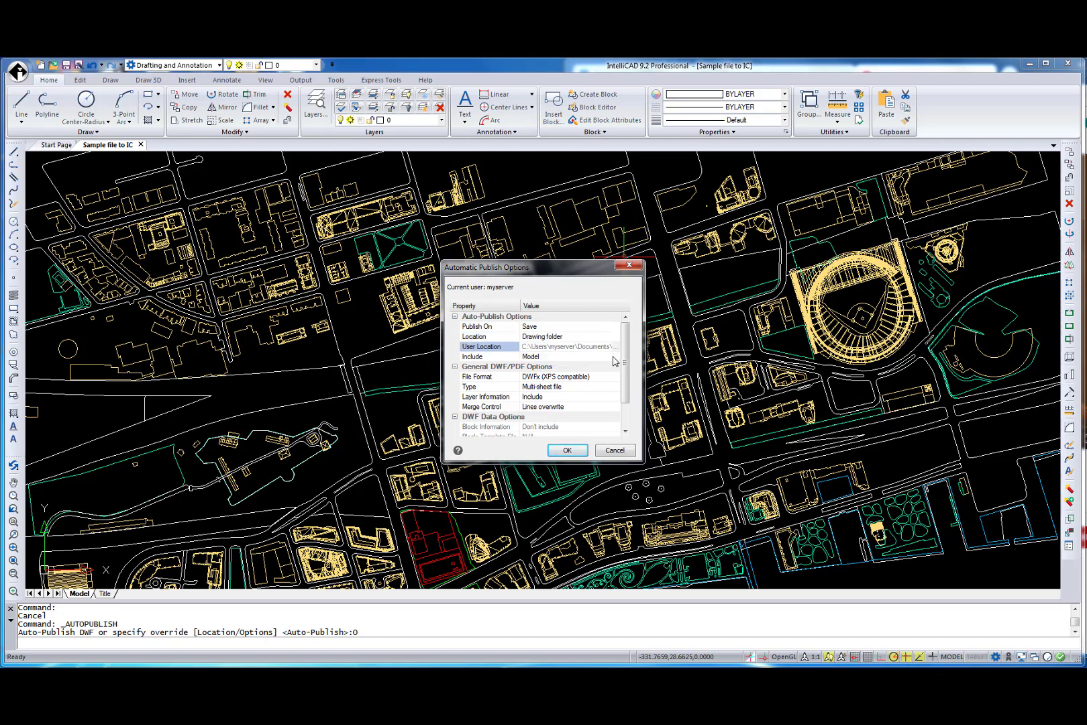
pyautogui.click(615, 357)
pyautogui.click(615, 357)
pyautogui.click(615, 359)
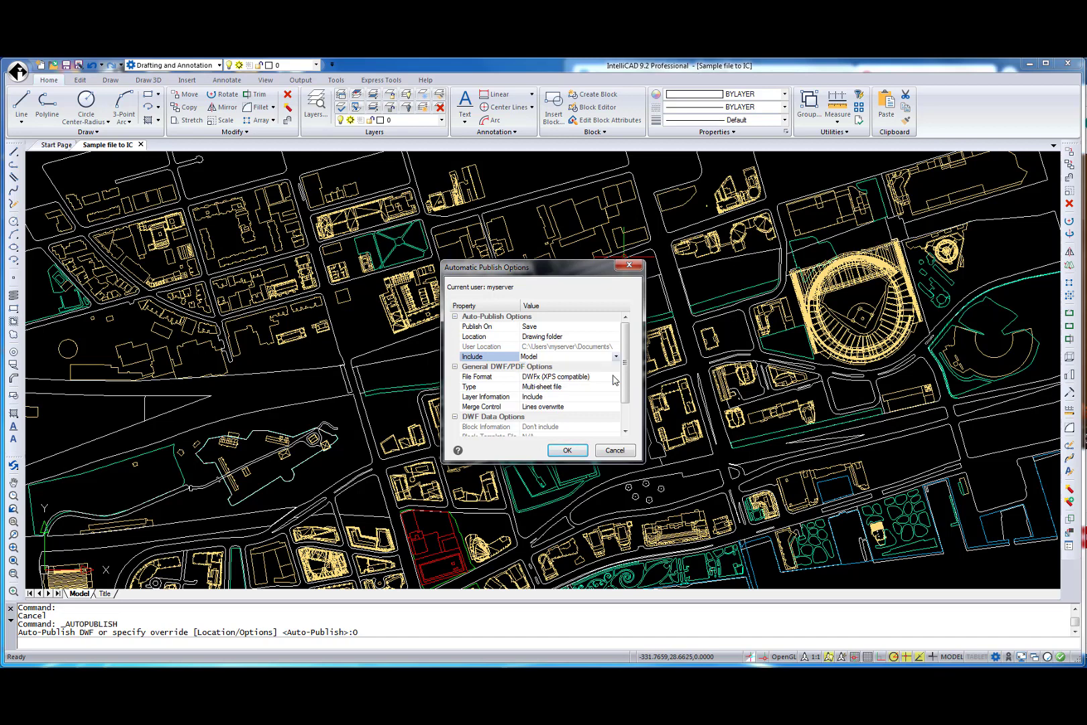
pyautogui.click(613, 377)
pyautogui.click(614, 378)
pyautogui.click(614, 380)
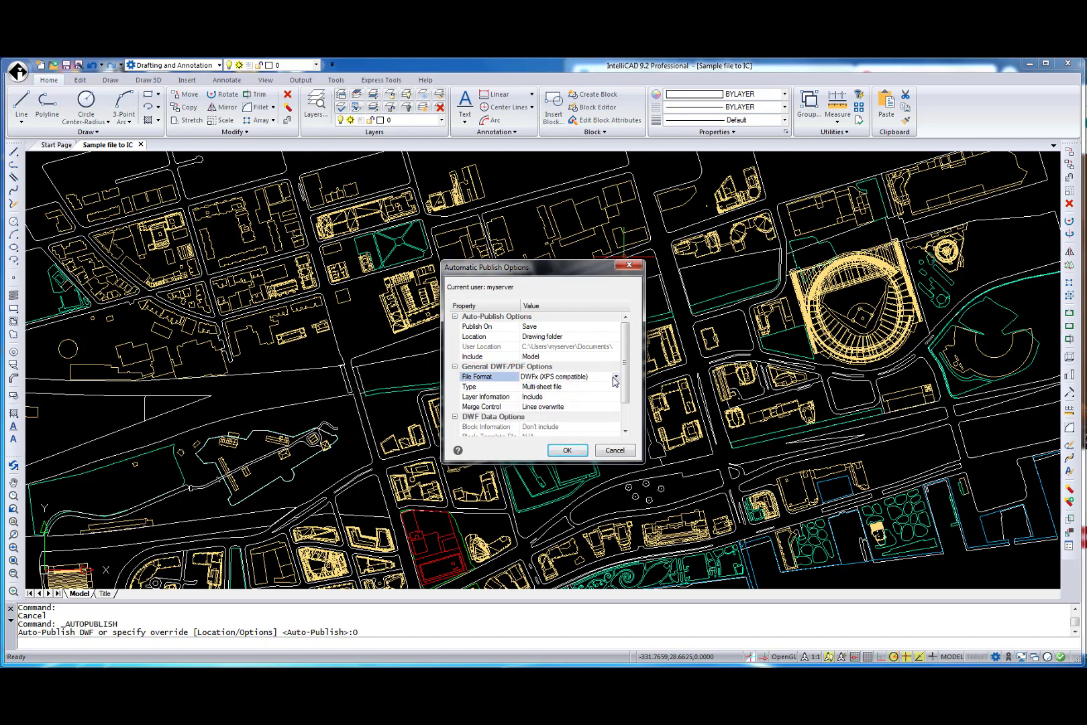
pyautogui.click(617, 453)
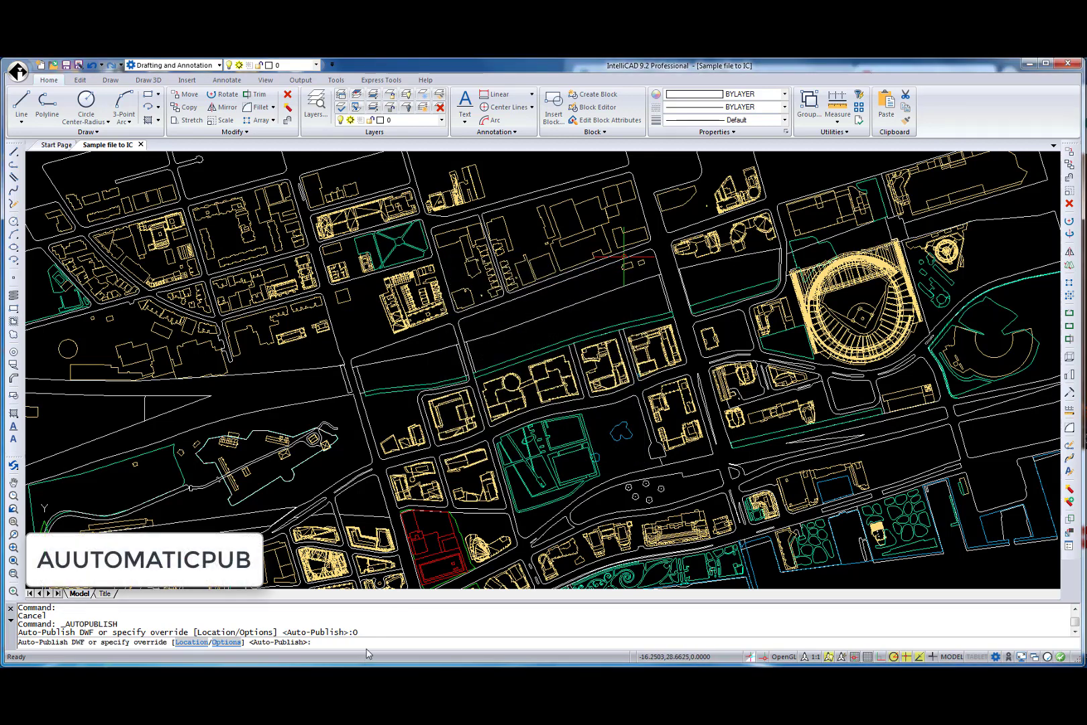
# Cancel the pending auto-publish prompt and run the AUTOMATICPUB setting
pyautogui.press('Escape')
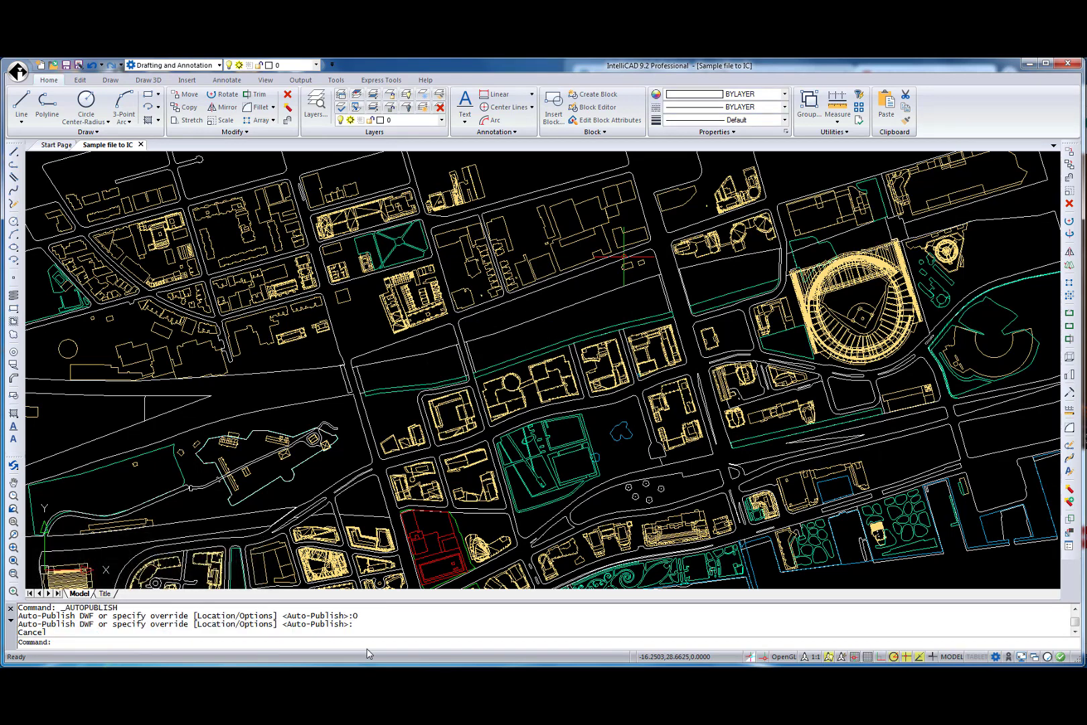
pyautogui.write('AUTOMATICPUB')
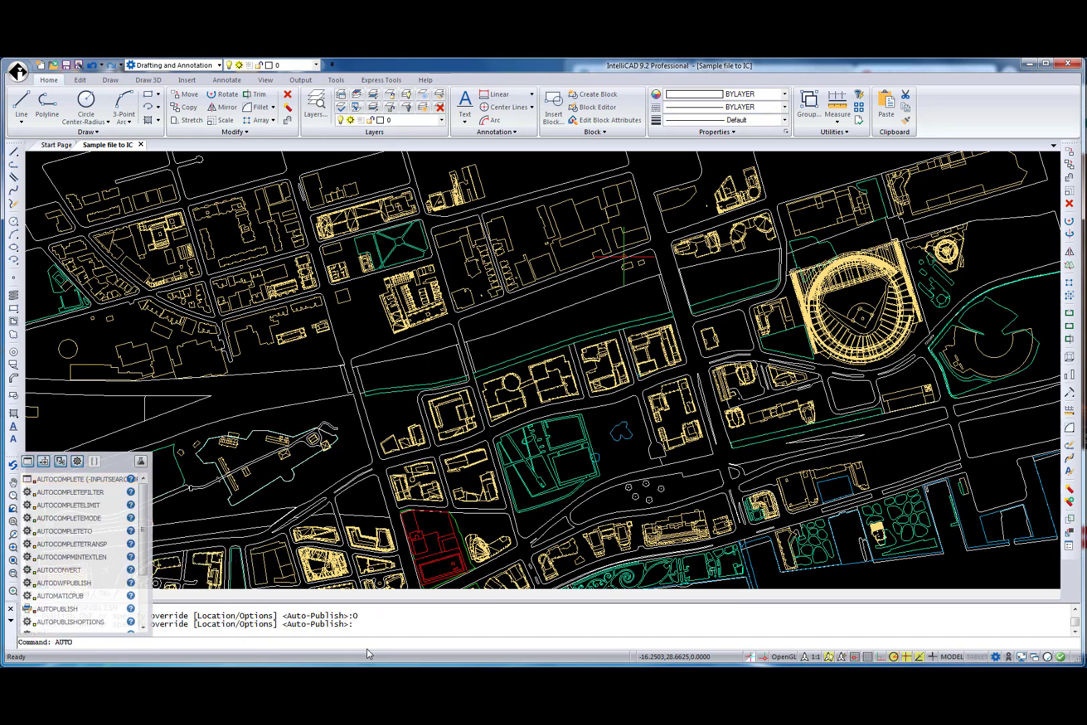
pyautogui.press('Return')
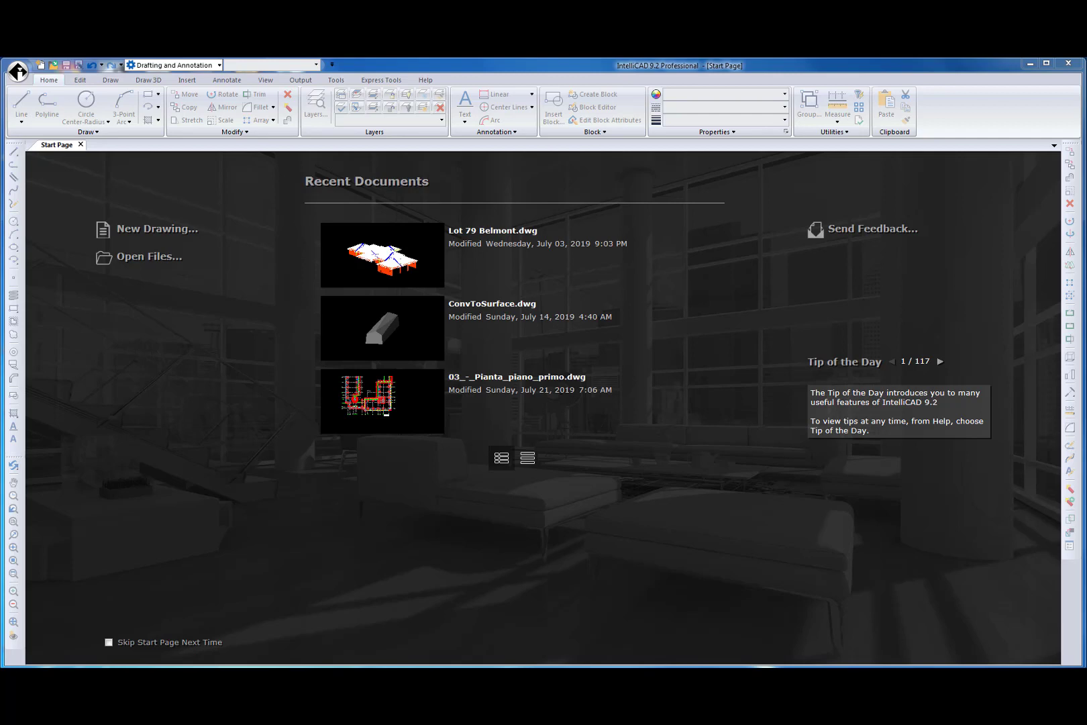
# Show the Start Page's recent documents as a list and launch QUICKCUI
pyautogui.click(534, 458)
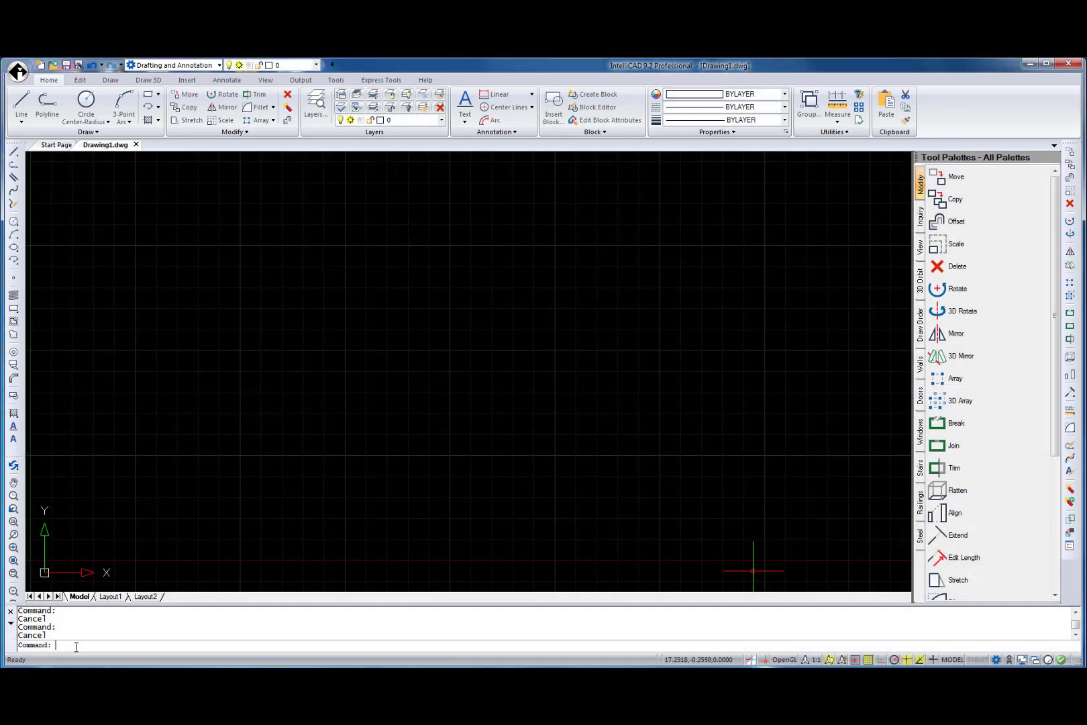
pyautogui.press('Return')
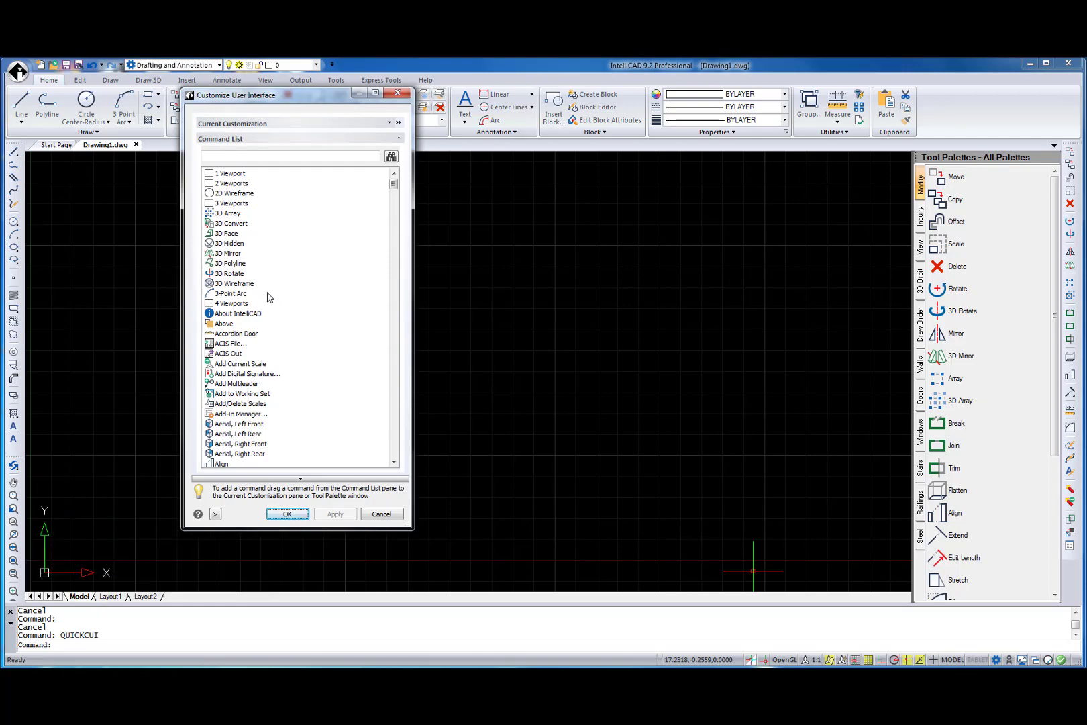
# Drag 3D Wireframe from the Command List onto the Tool Palette
pyautogui.moveTo(249, 287); pyautogui.dragTo(956, 263)
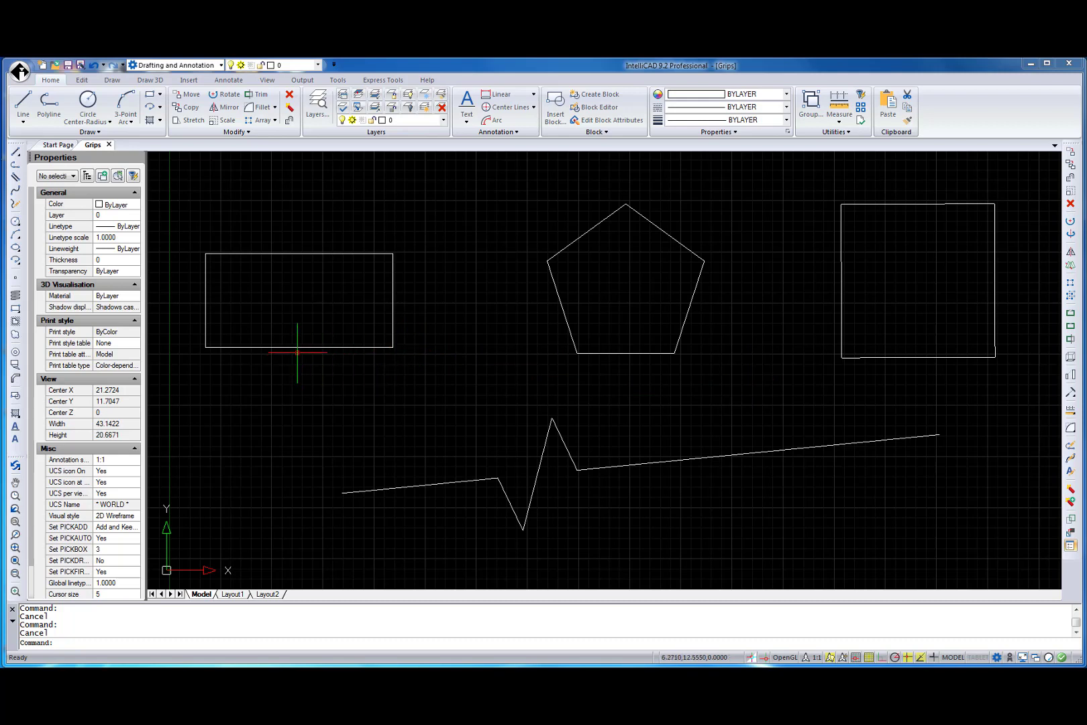
# Move the left rectangle slightly right and rotate it to 70° with its grips
pyautogui.click(296, 348)
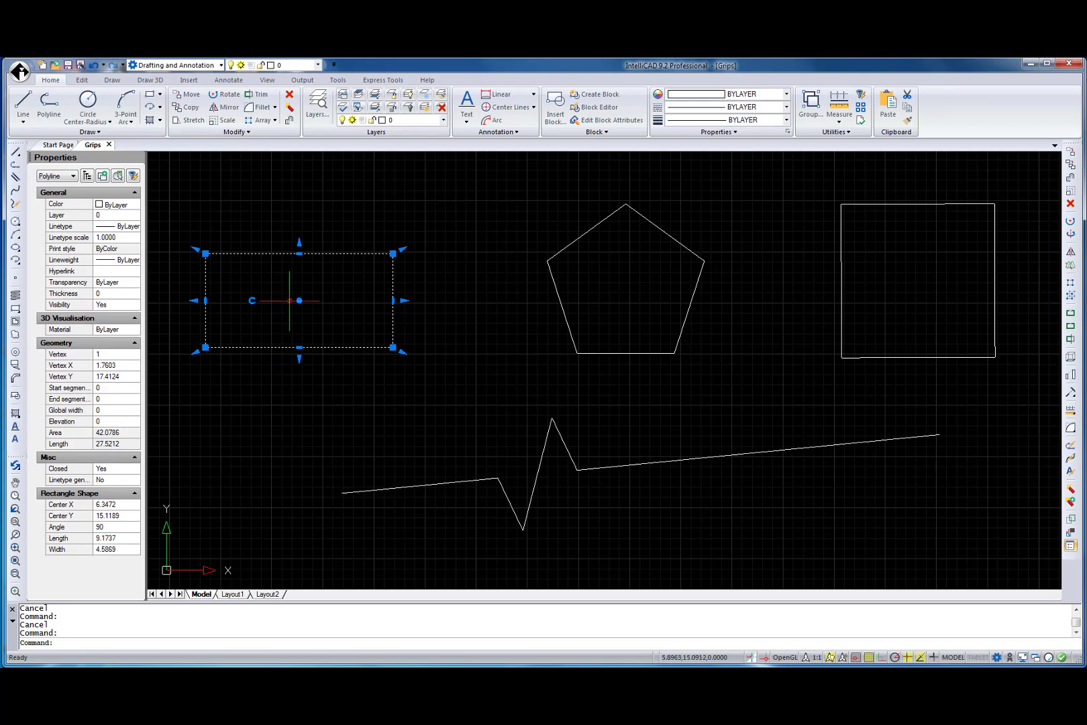
pyautogui.click(298, 300)
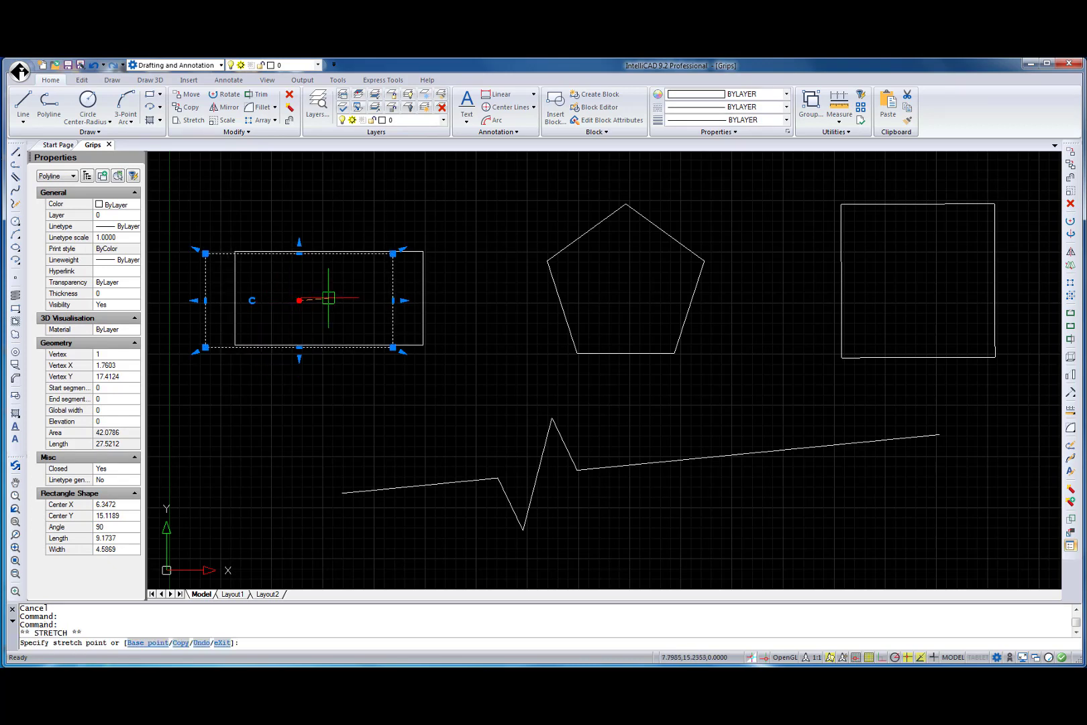
pyautogui.click(329, 298)
pyautogui.click(281, 296)
pyautogui.click(283, 282)
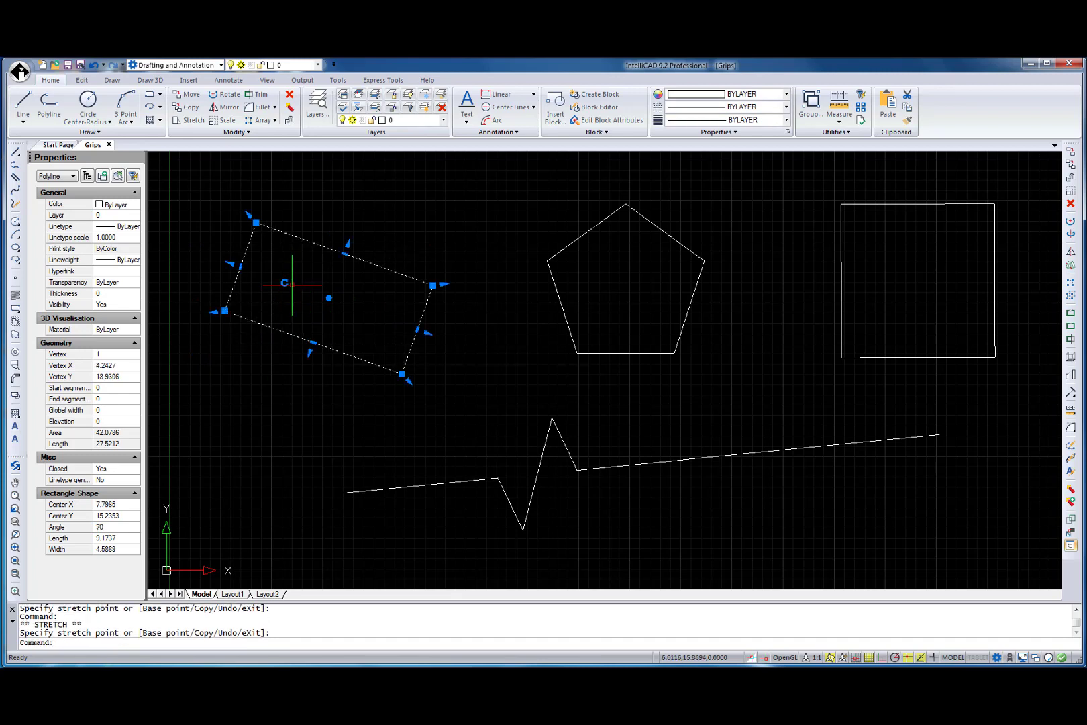
# Stretch the rectangle's edge and corner grips to enlarge it to 10.7281 by 7.5028
pyautogui.click(348, 243)
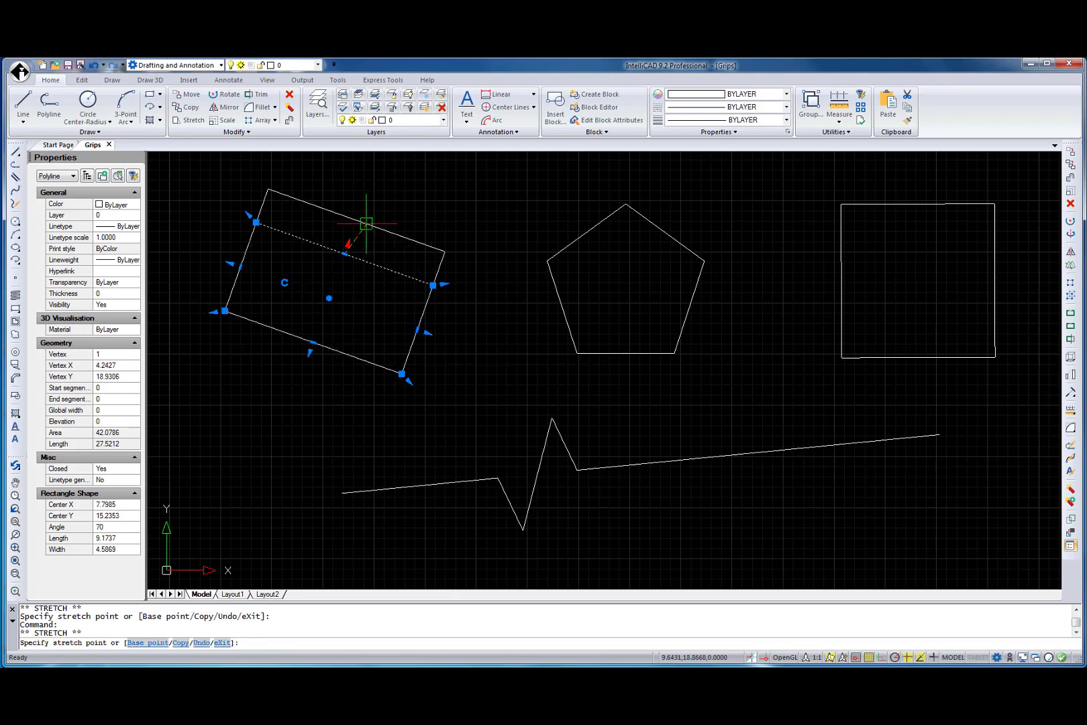
pyautogui.click(359, 220)
pyautogui.click(235, 246)
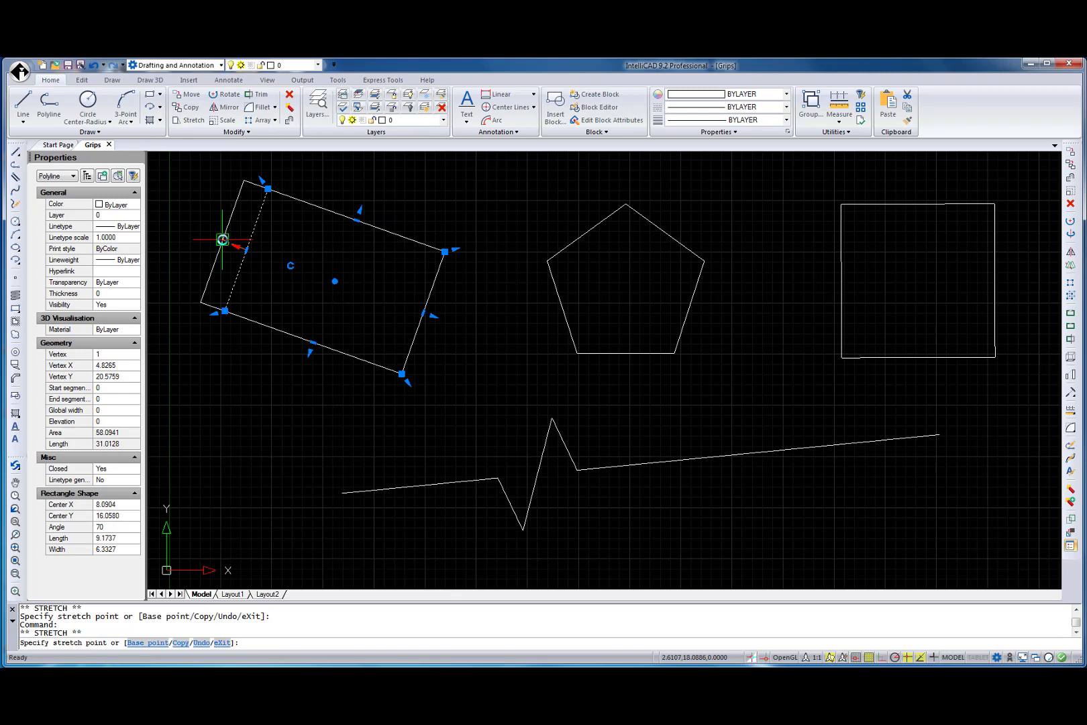
pyautogui.click(221, 241)
pyautogui.click(199, 303)
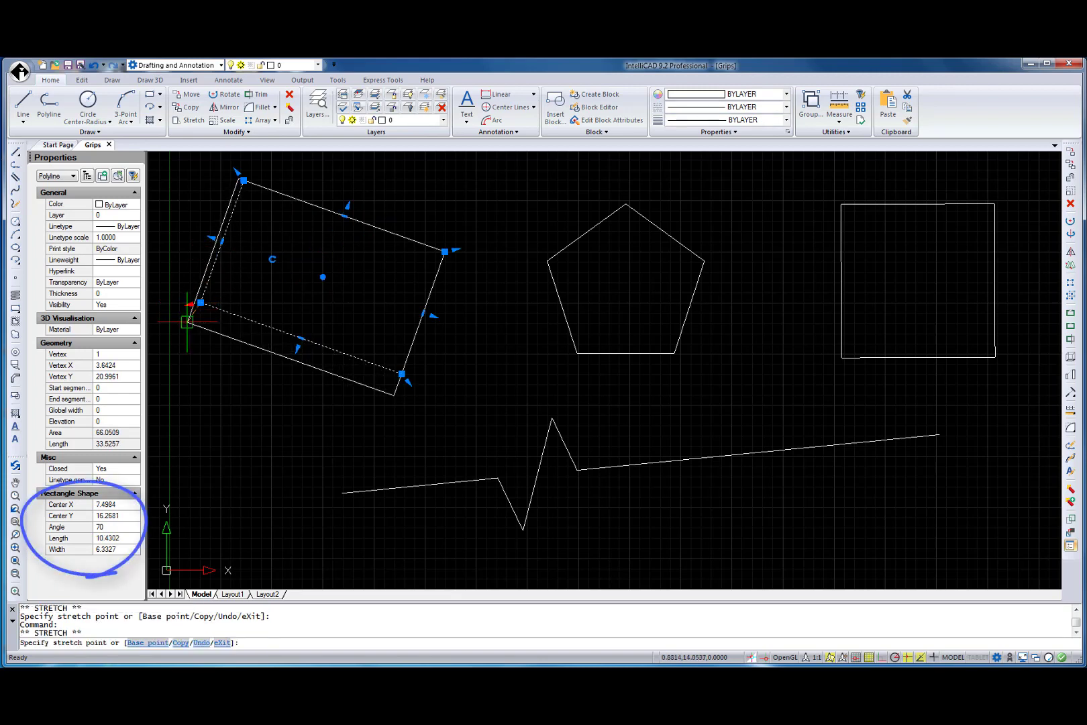
pyautogui.click(187, 322)
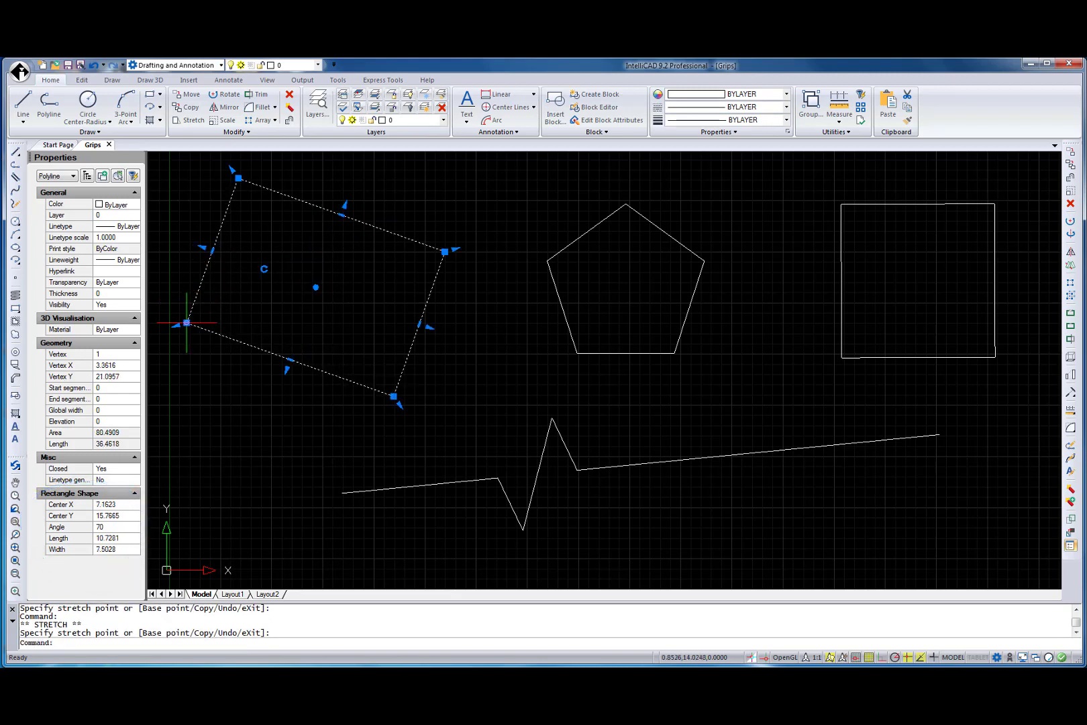
# Rotate the pentagon to align with the rectangle's corner and stretch it larger with grips
pyautogui.click(567, 321)
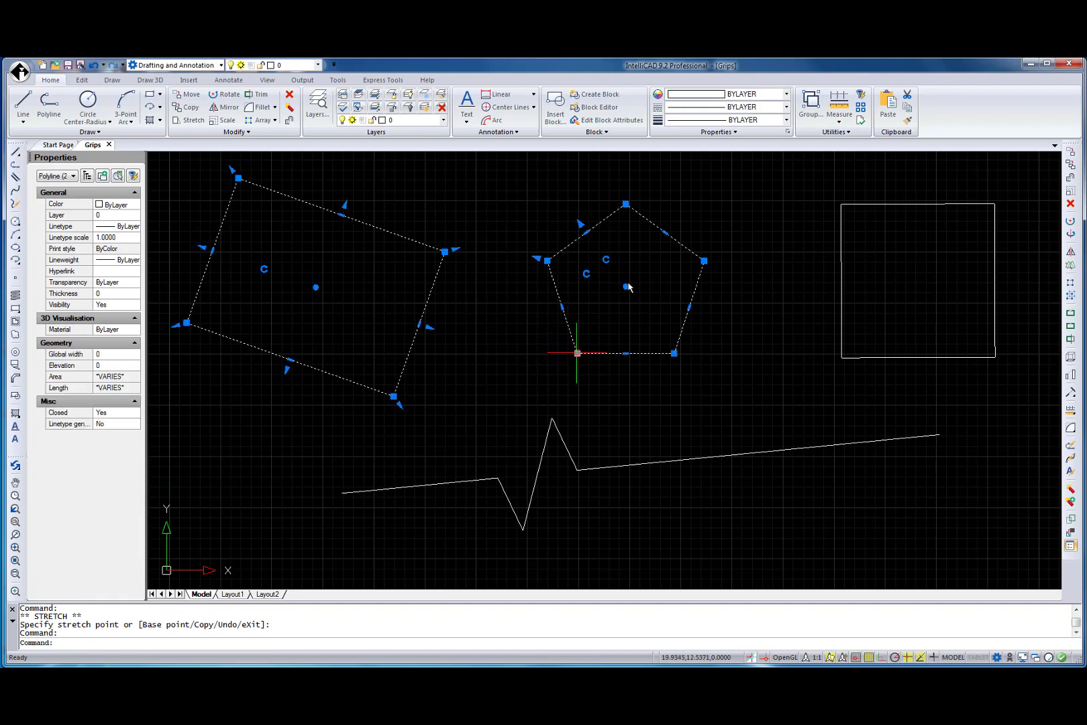
pyautogui.click(606, 259)
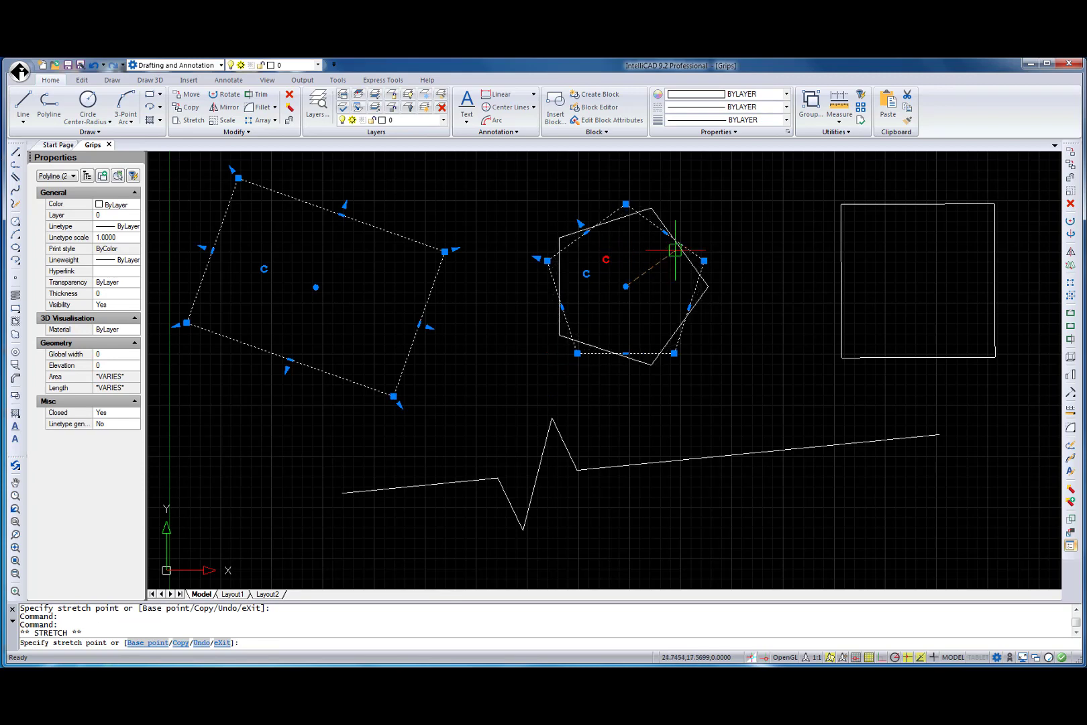
pyautogui.click(738, 279)
pyautogui.click(655, 258)
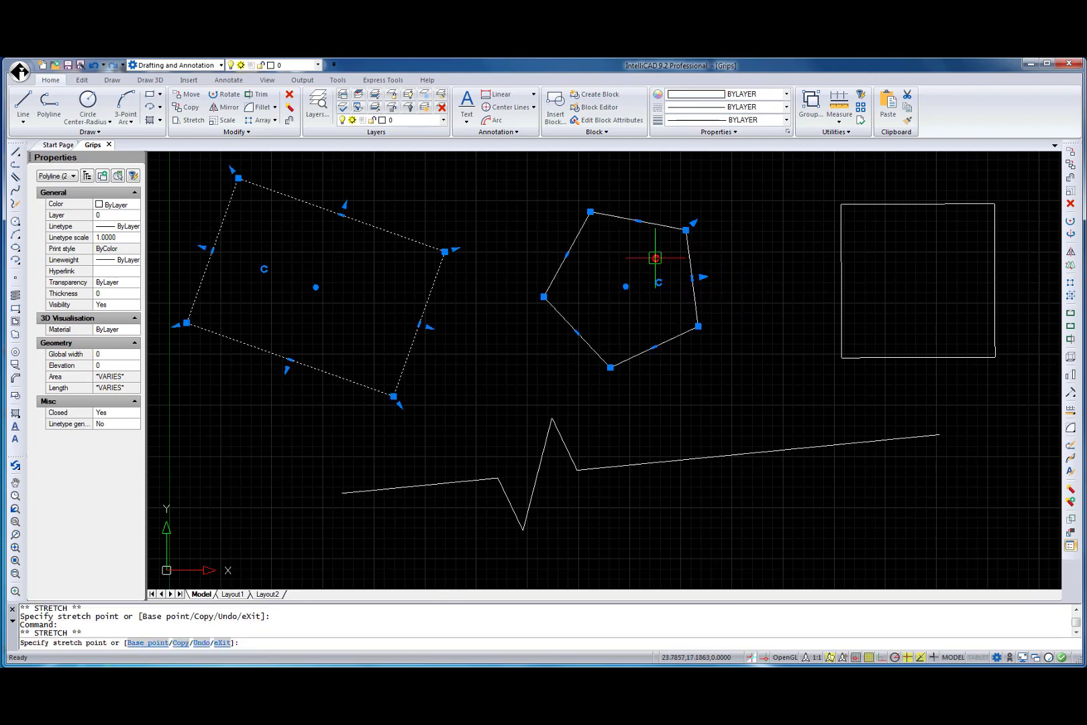
pyautogui.click(445, 251)
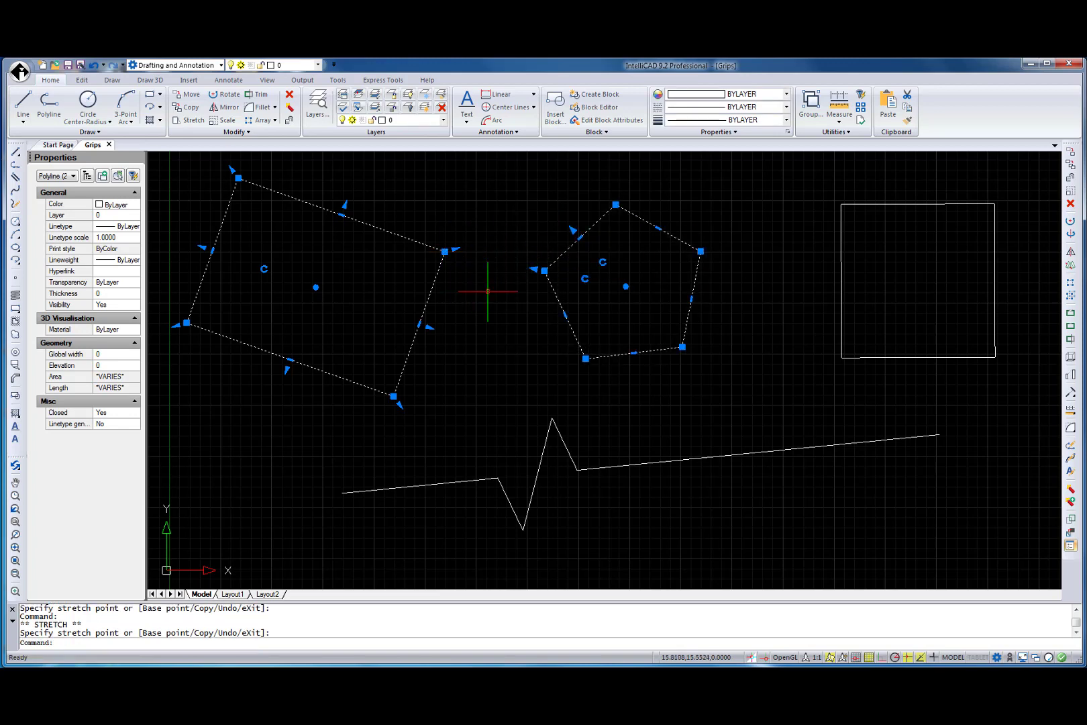
pyautogui.click(573, 231)
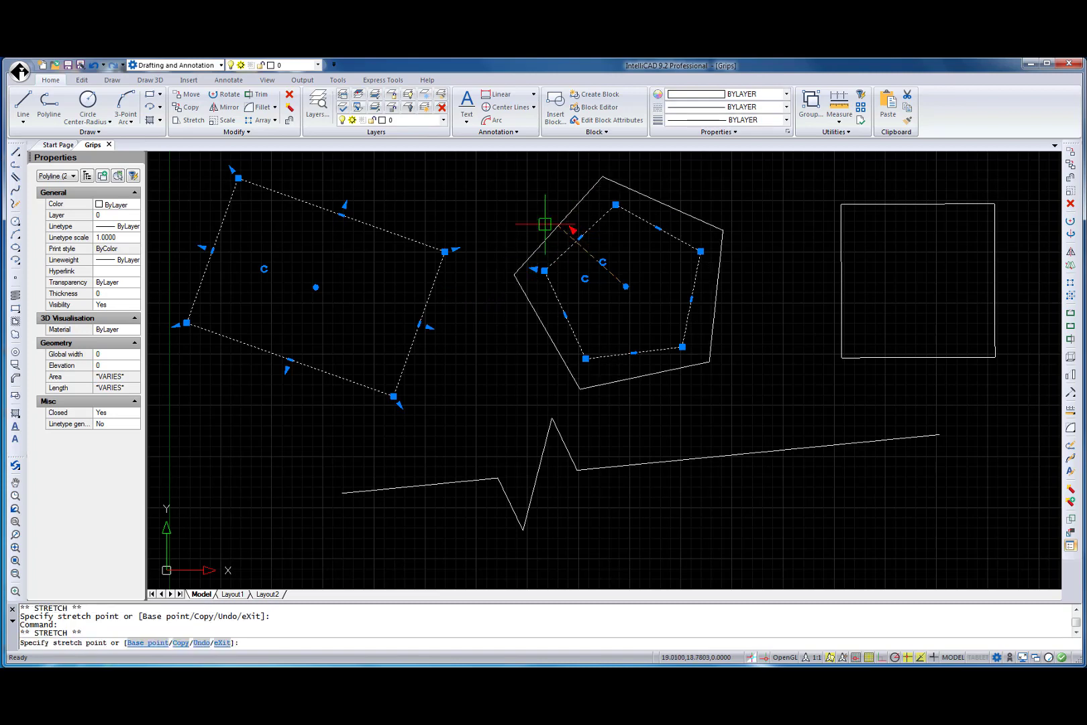
pyautogui.click(445, 251)
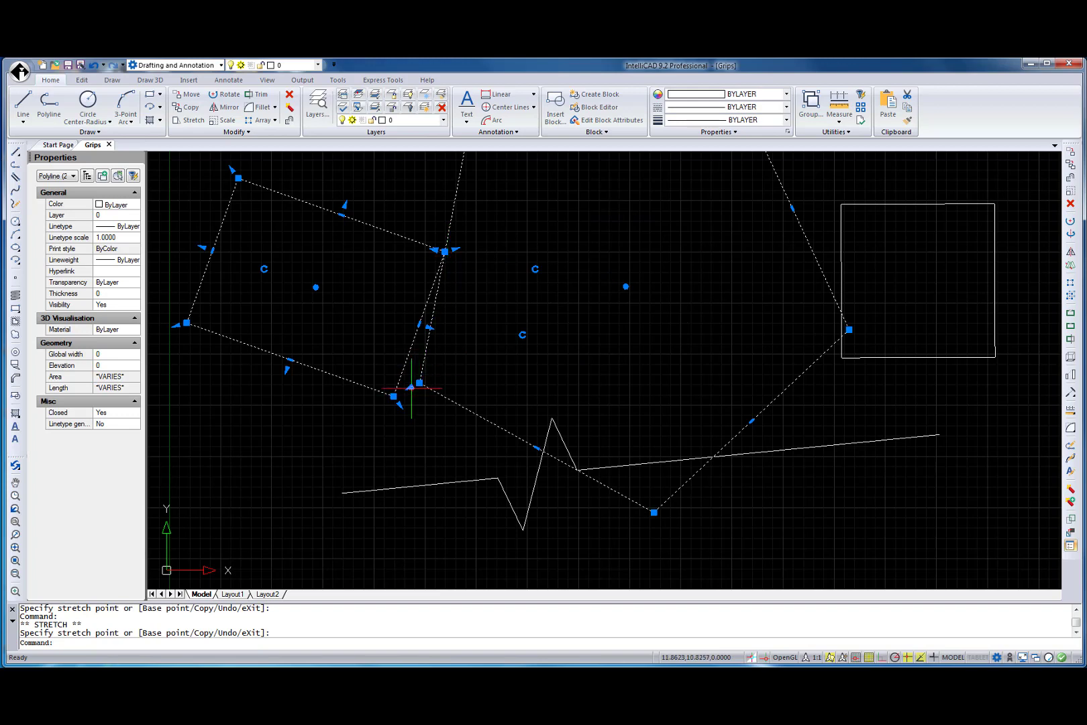
pyautogui.click(410, 387)
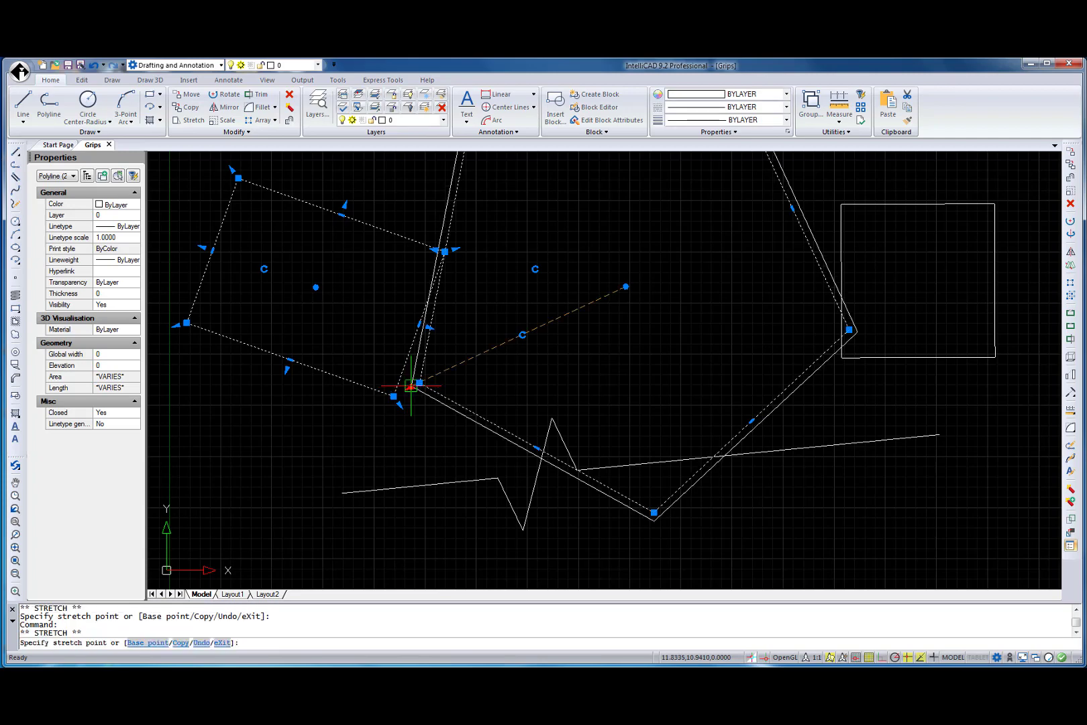
pyautogui.click(526, 349)
# Stretch the right square's corner and left edge into a 10.7716 by 13.9281 rectangle reaching the pentagon
pyautogui.press('Escape')
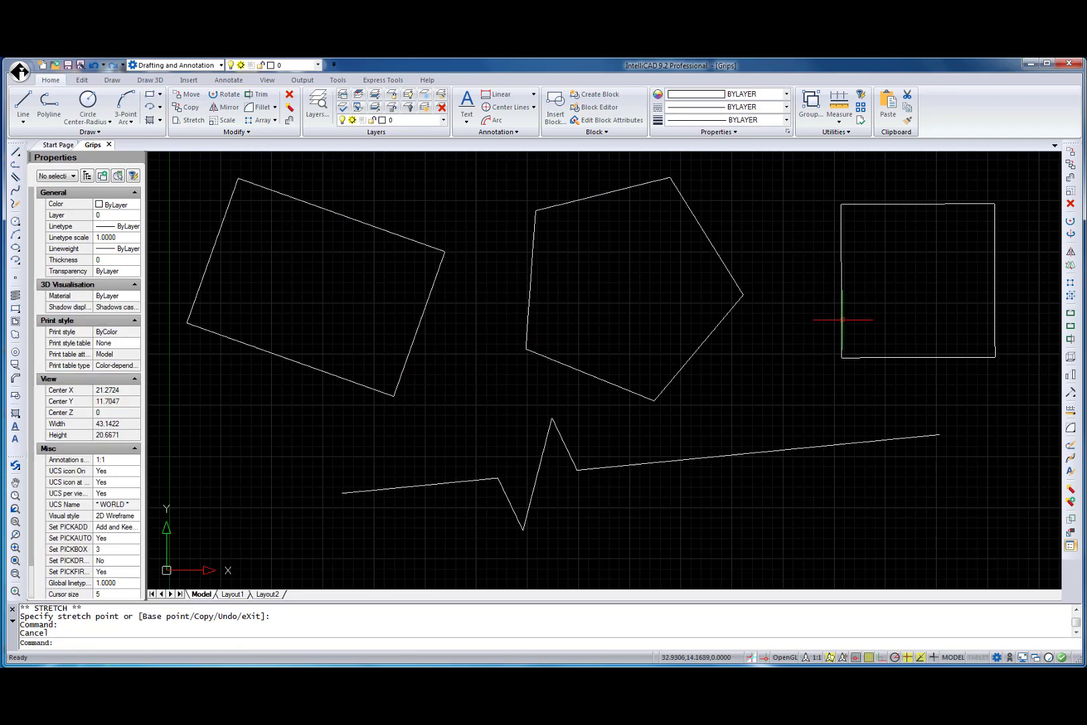
pyautogui.click(842, 320)
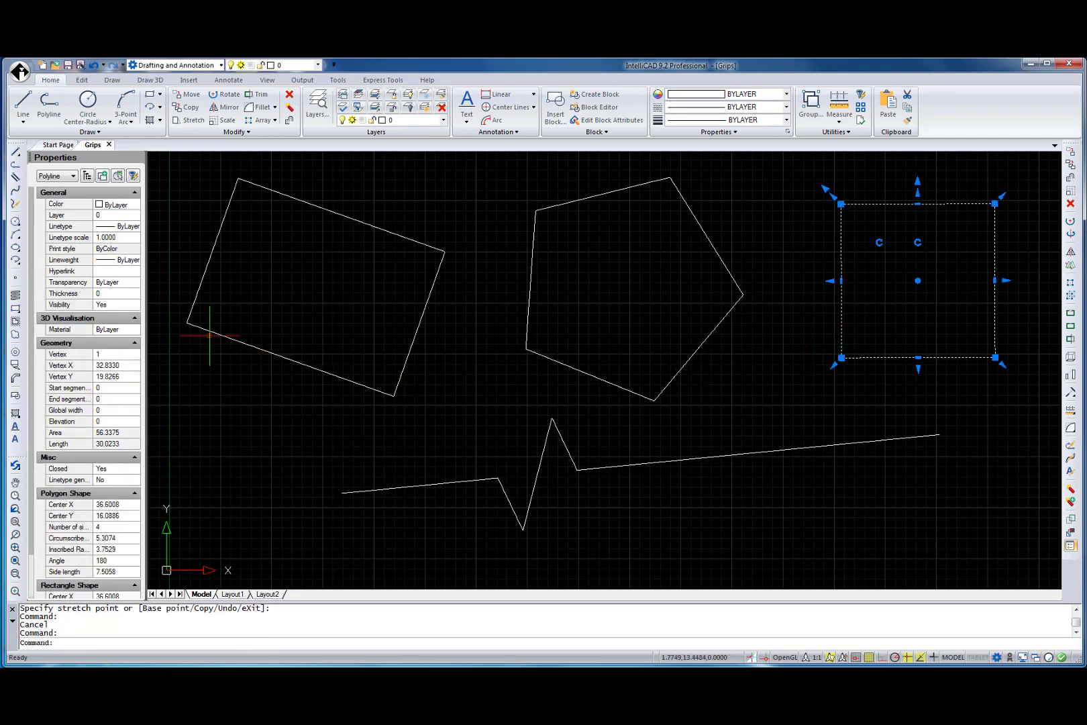
pyautogui.scroll(-3, 32, 333)
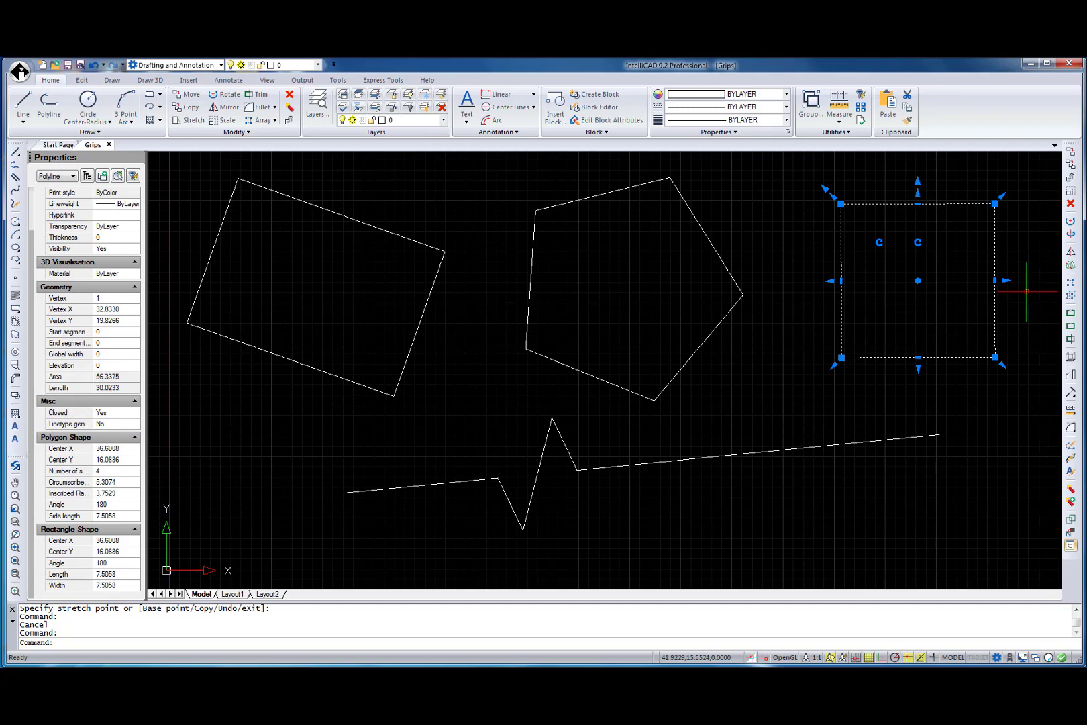
pyautogui.click(825, 190)
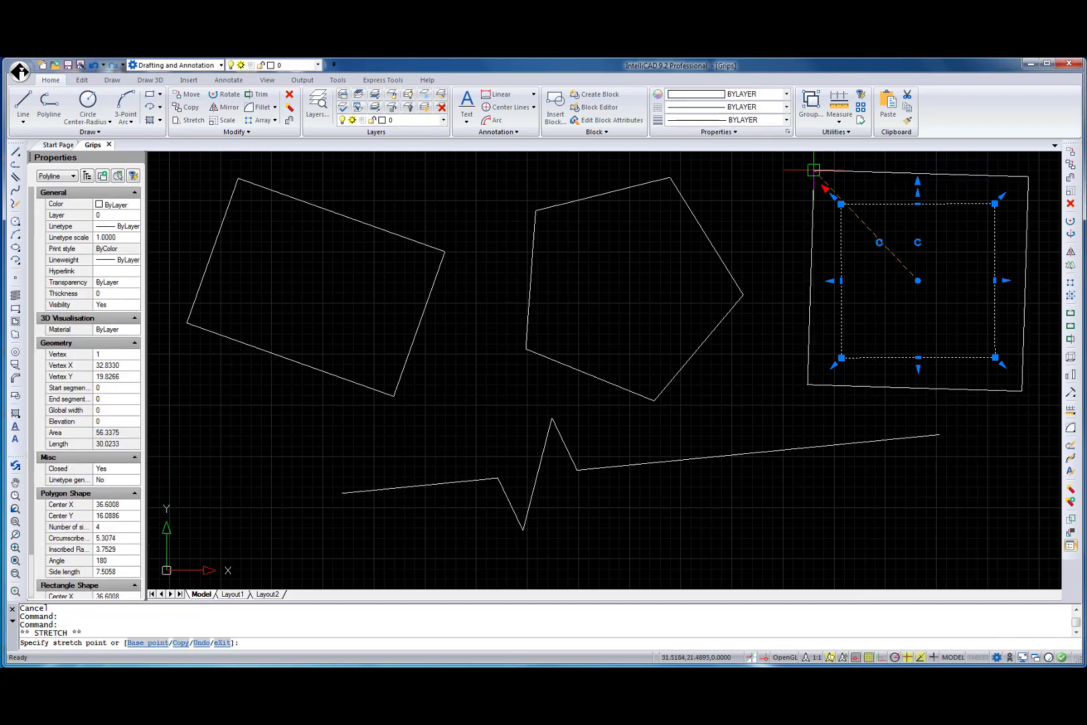
pyautogui.click(807, 169)
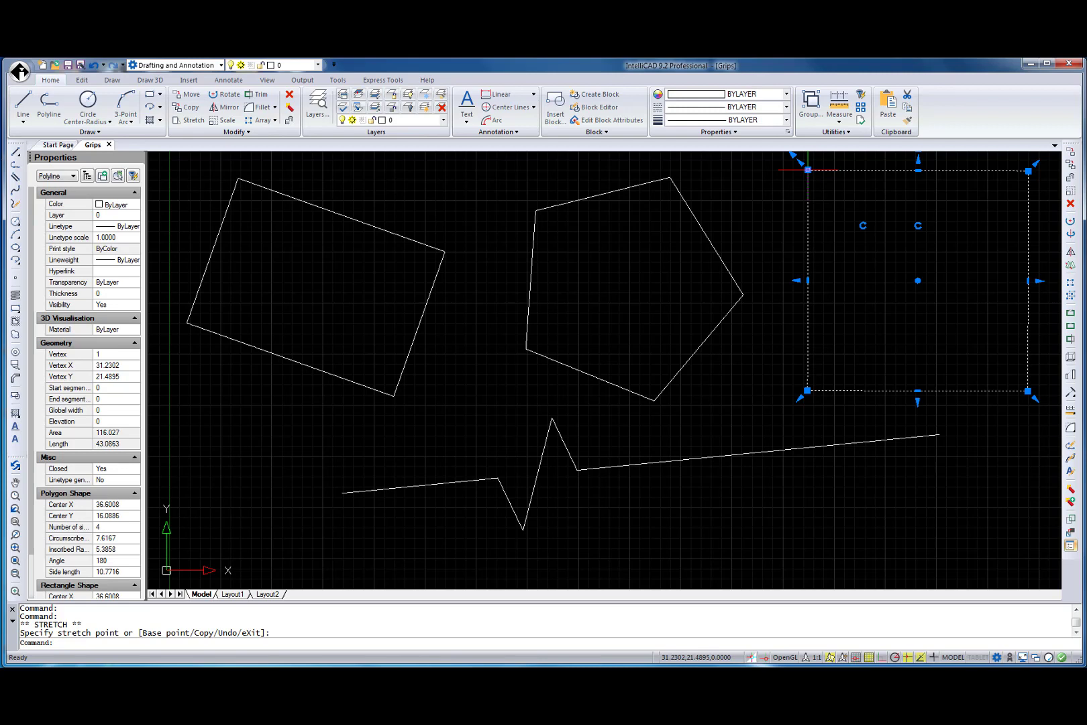
pyautogui.click(808, 281)
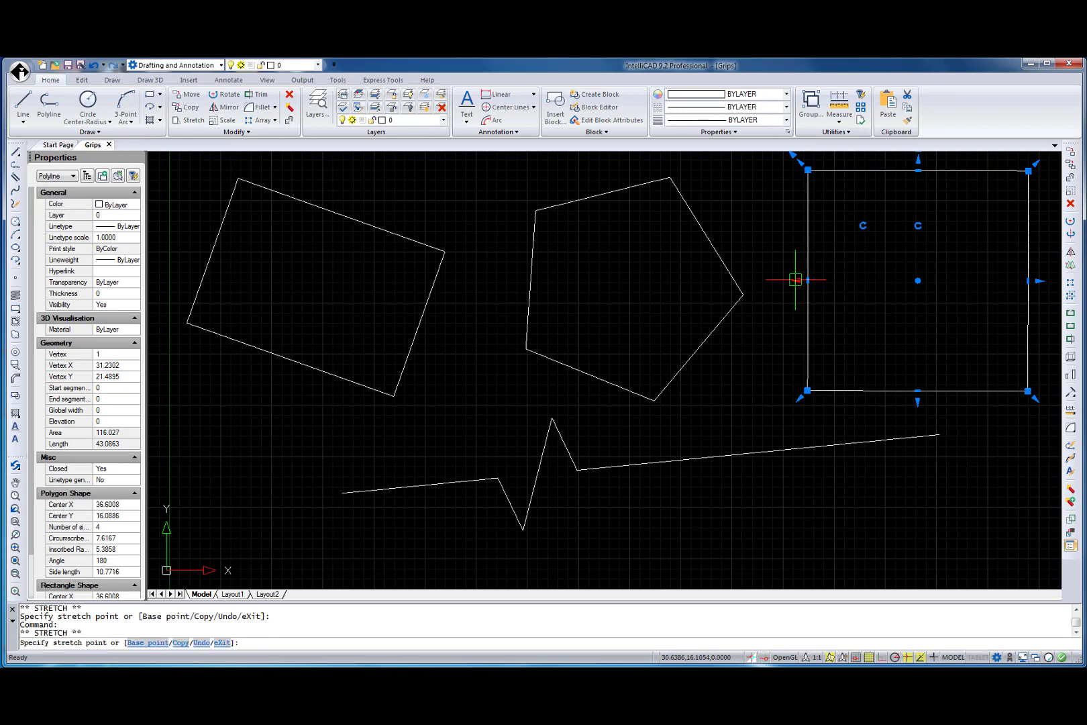
pyautogui.click(743, 294)
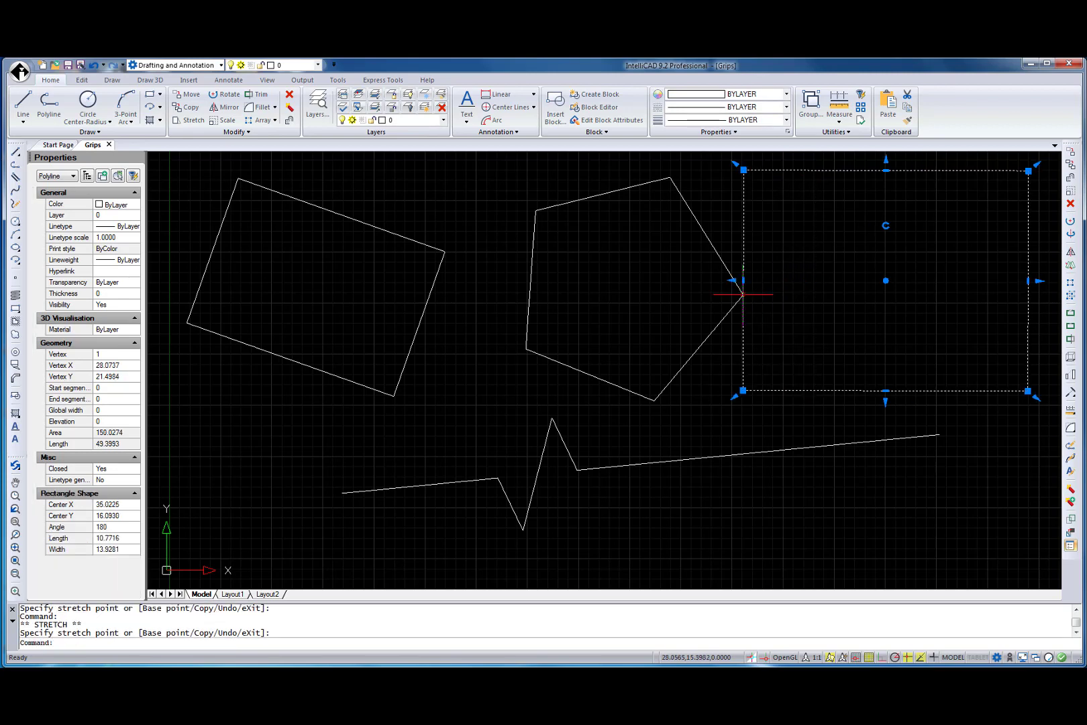
# Stretch the zig-zag polyline's left end grip farther left
pyautogui.press('Escape')
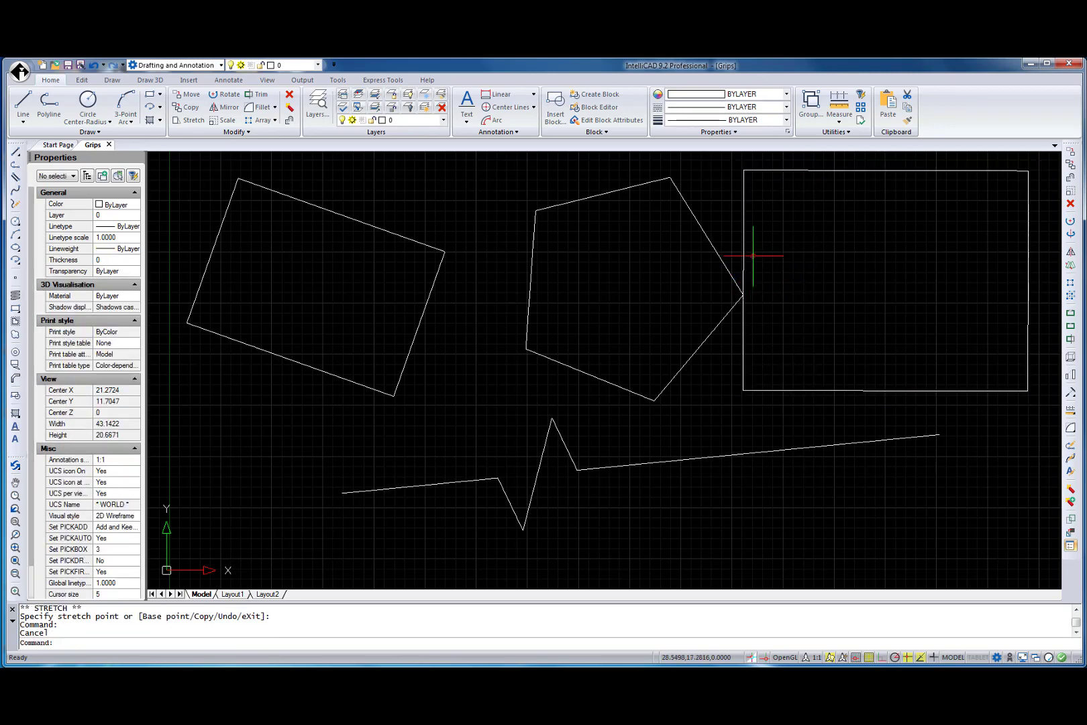
pyautogui.click(656, 462)
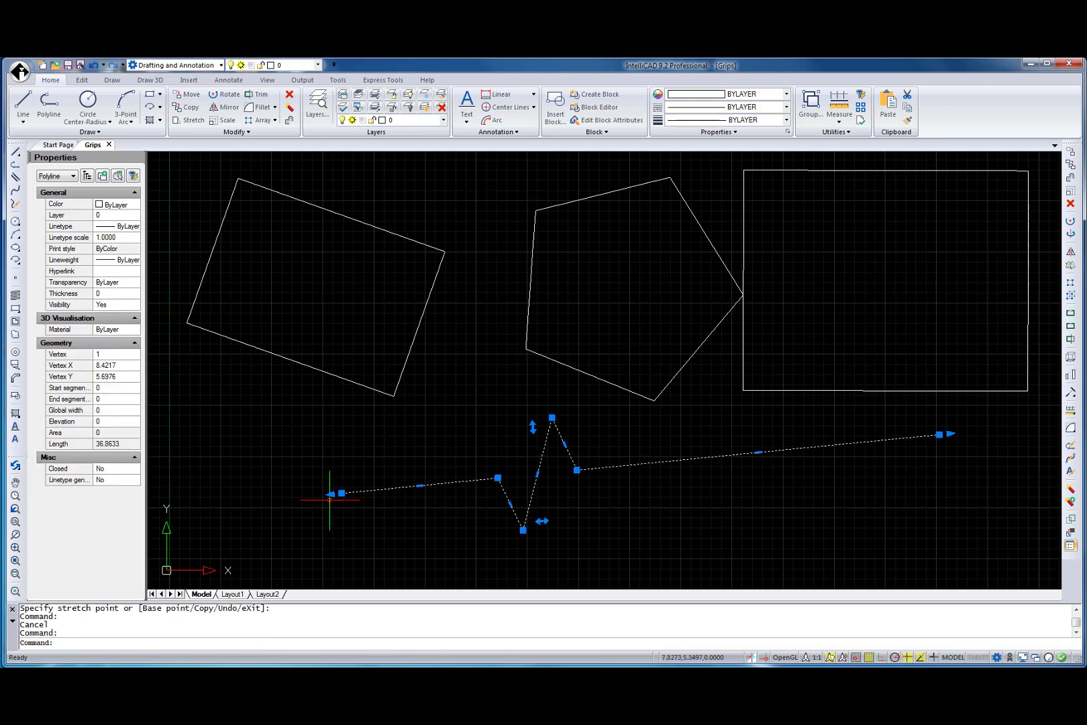
pyautogui.click(331, 495)
pyautogui.click(251, 502)
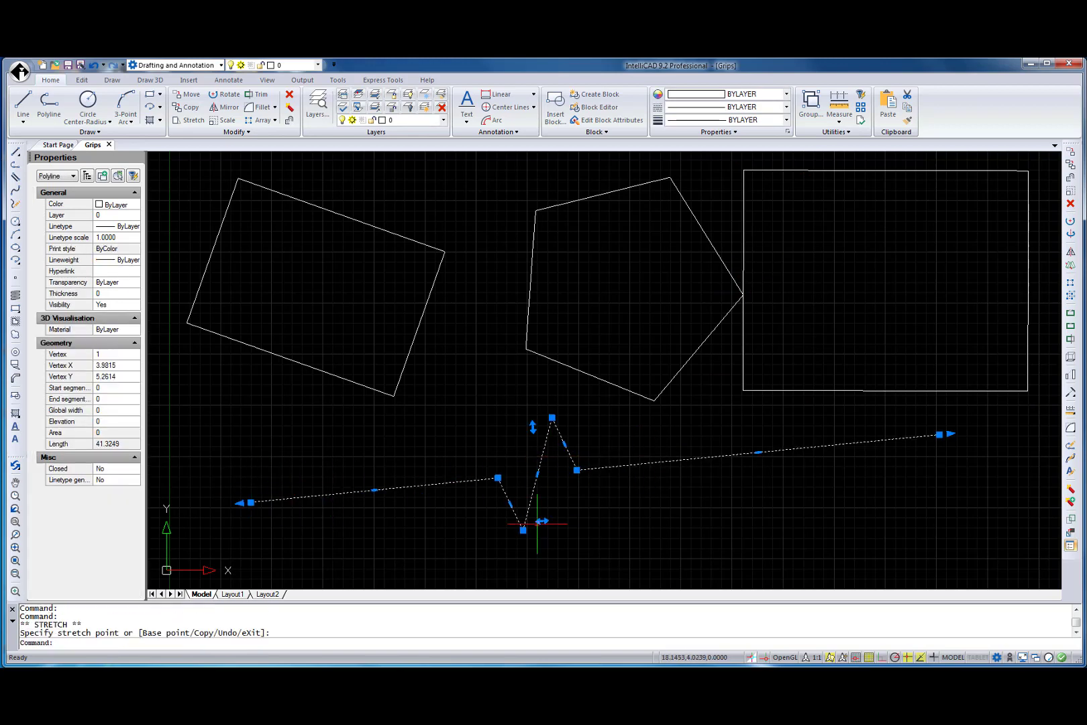
# Shift the zig-zag spike to the right and lower its peak slightly below the pentagon
pyautogui.click(542, 521)
pyautogui.click(625, 513)
pyautogui.click(613, 419)
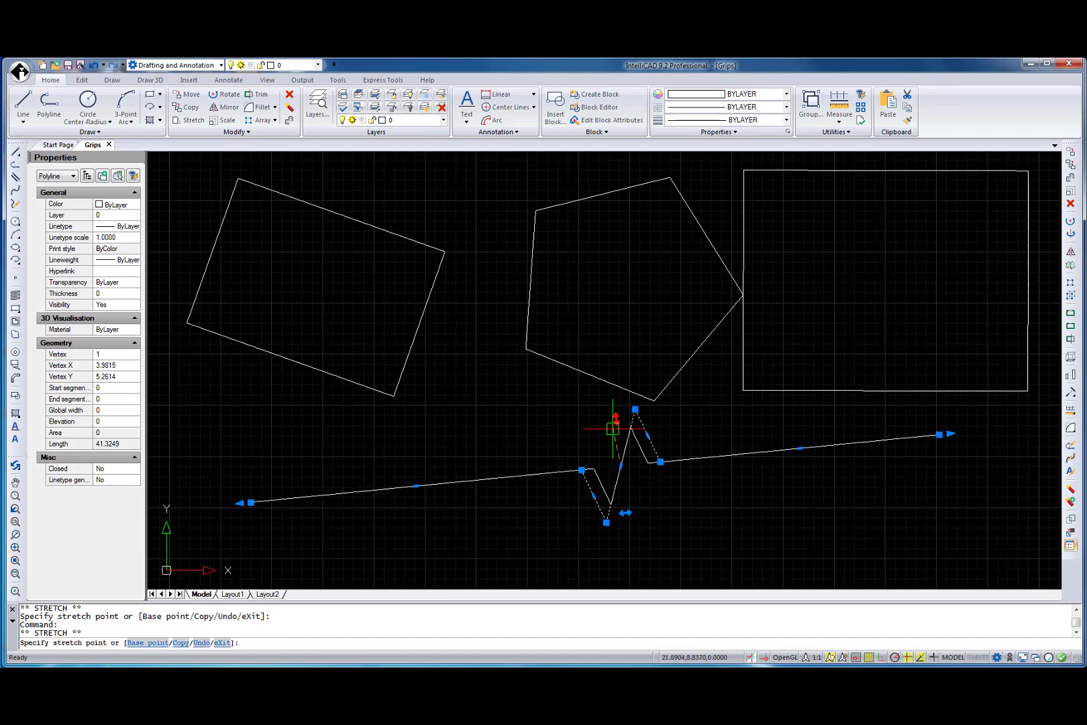
pyautogui.click(612, 430)
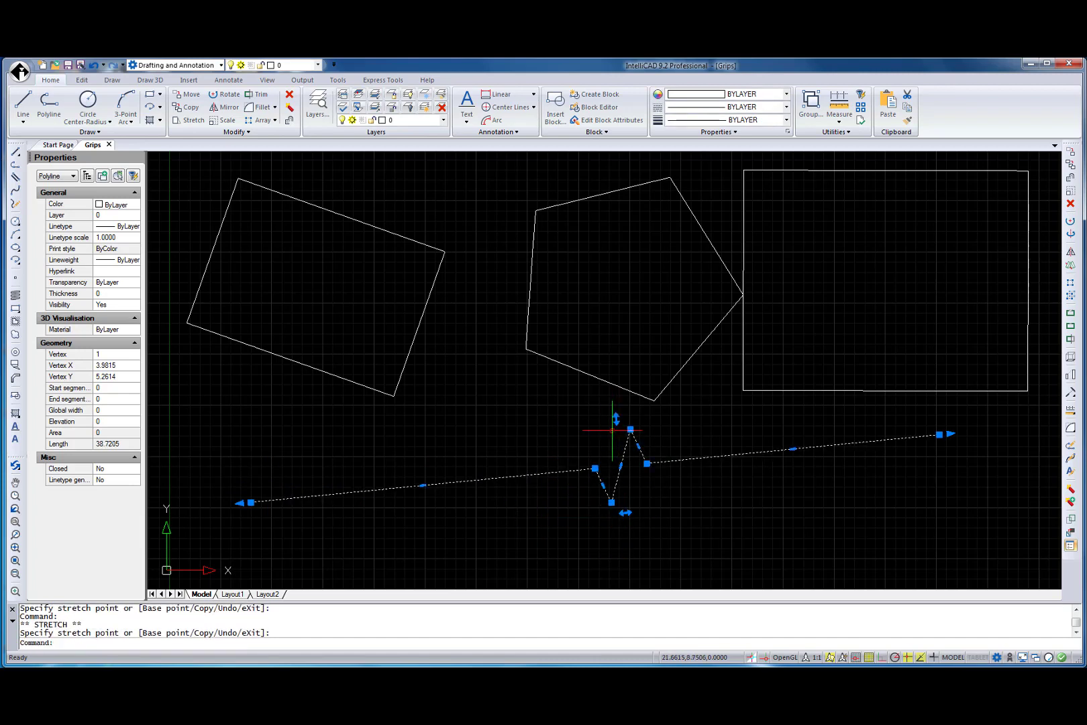
pyautogui.press('Escape')
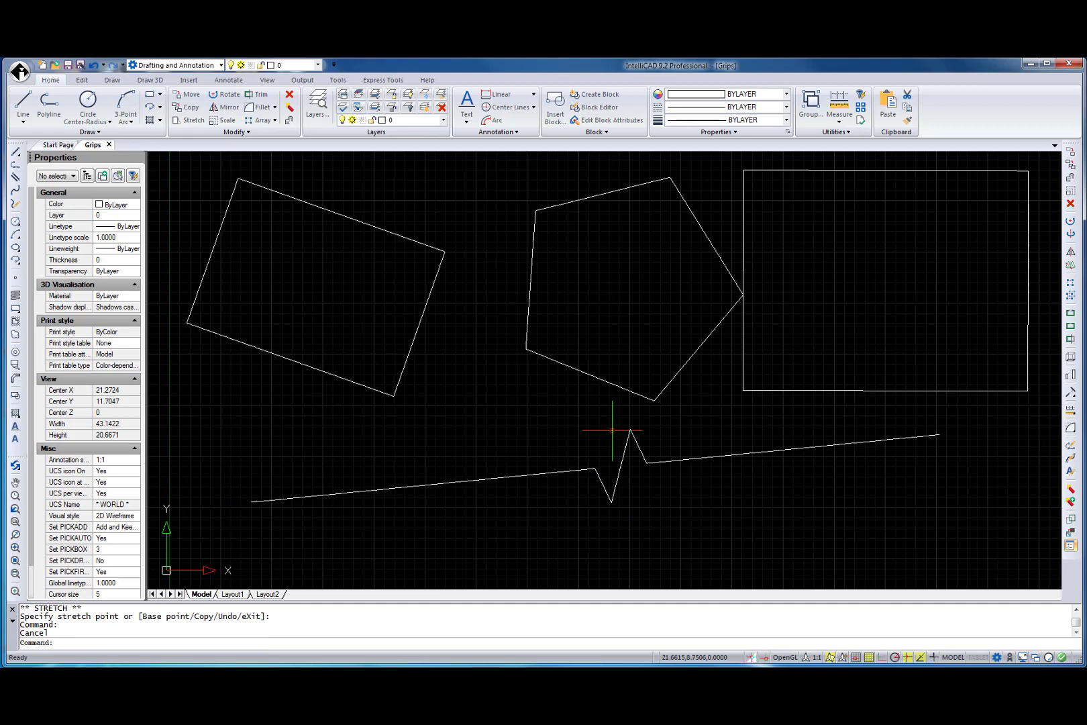
# Pull the tilted rectangle's bottom corner grip down and left into an irregular quadrilateral
pyautogui.click(443, 261)
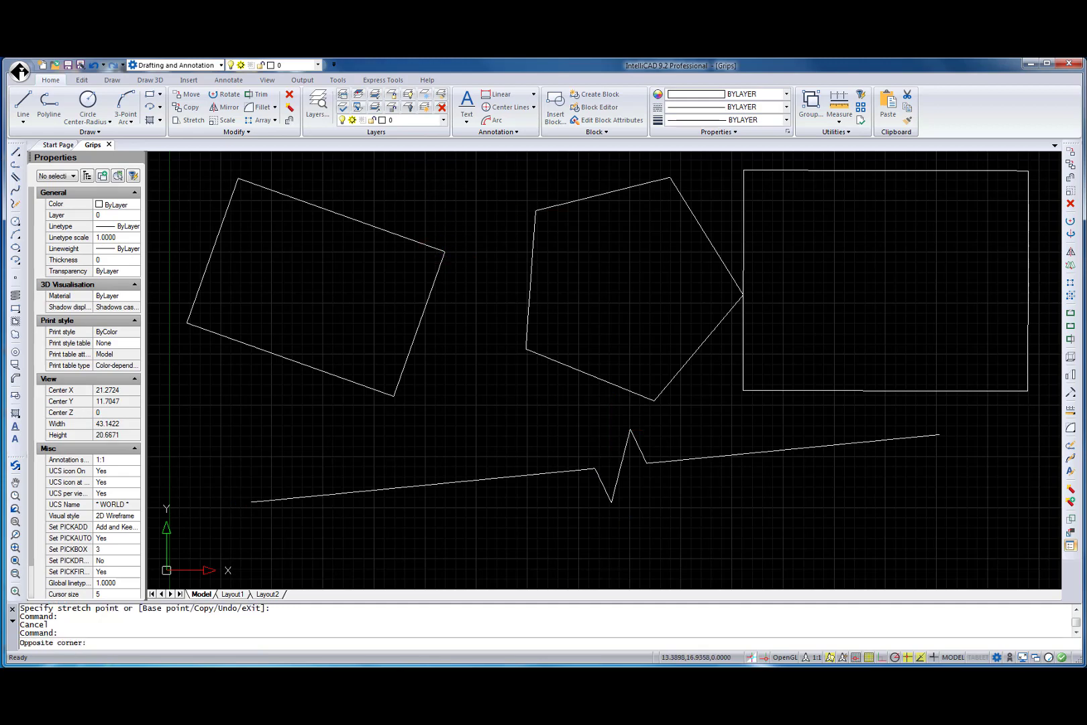
pyautogui.click(440, 262)
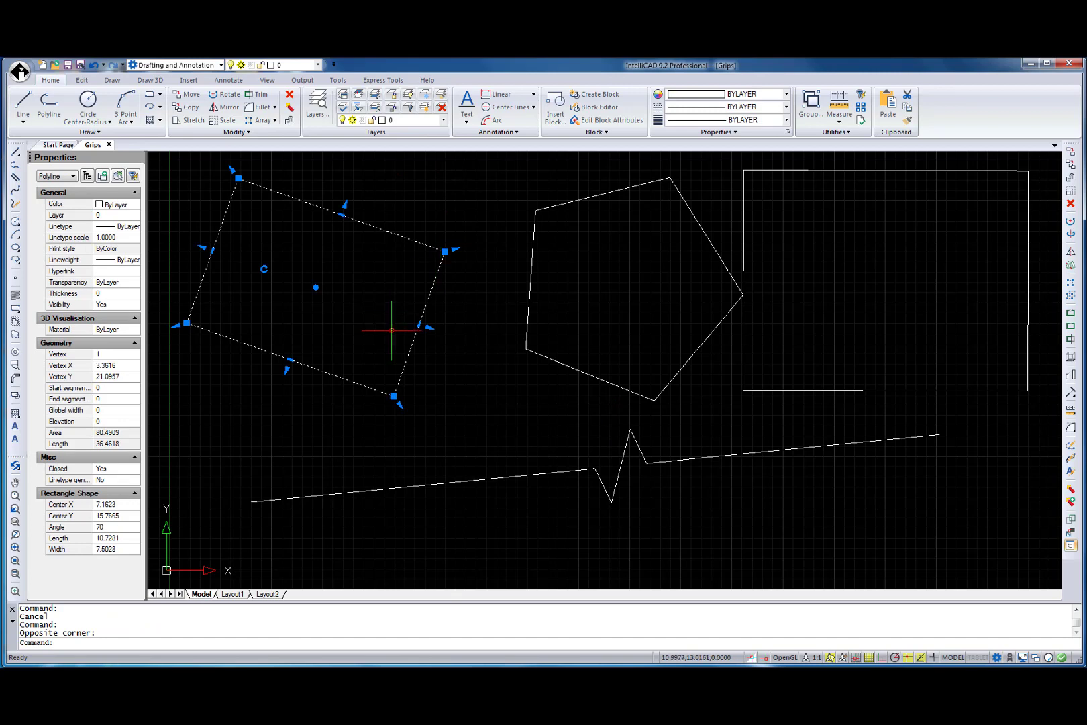
pyautogui.click(393, 396)
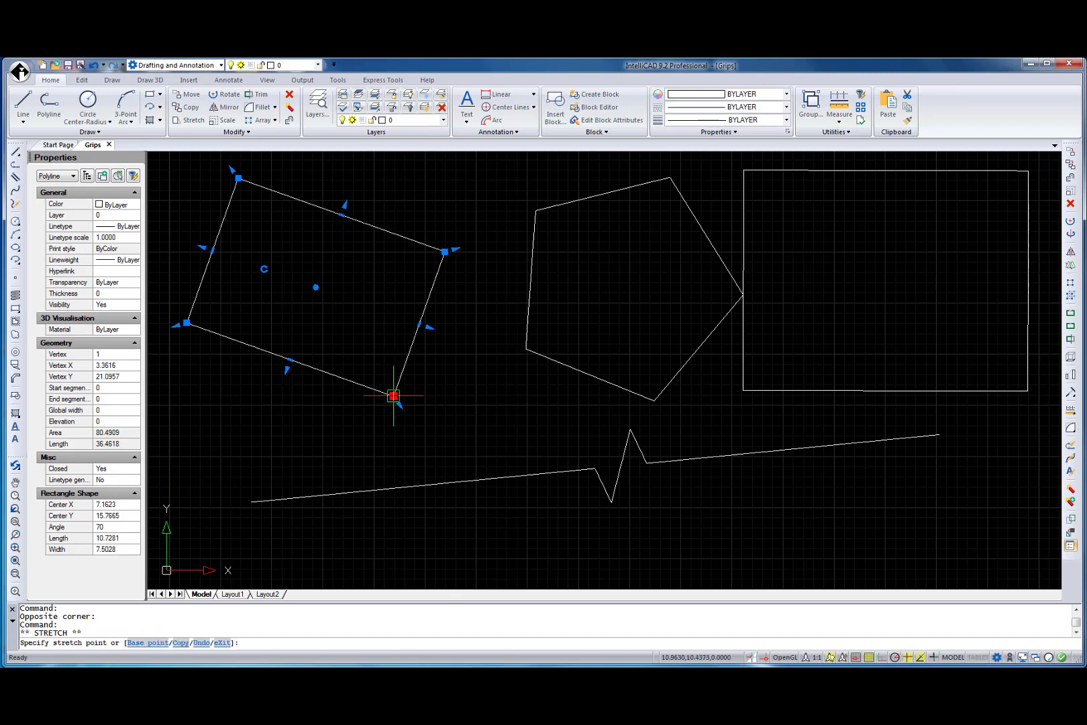
pyautogui.click(338, 461)
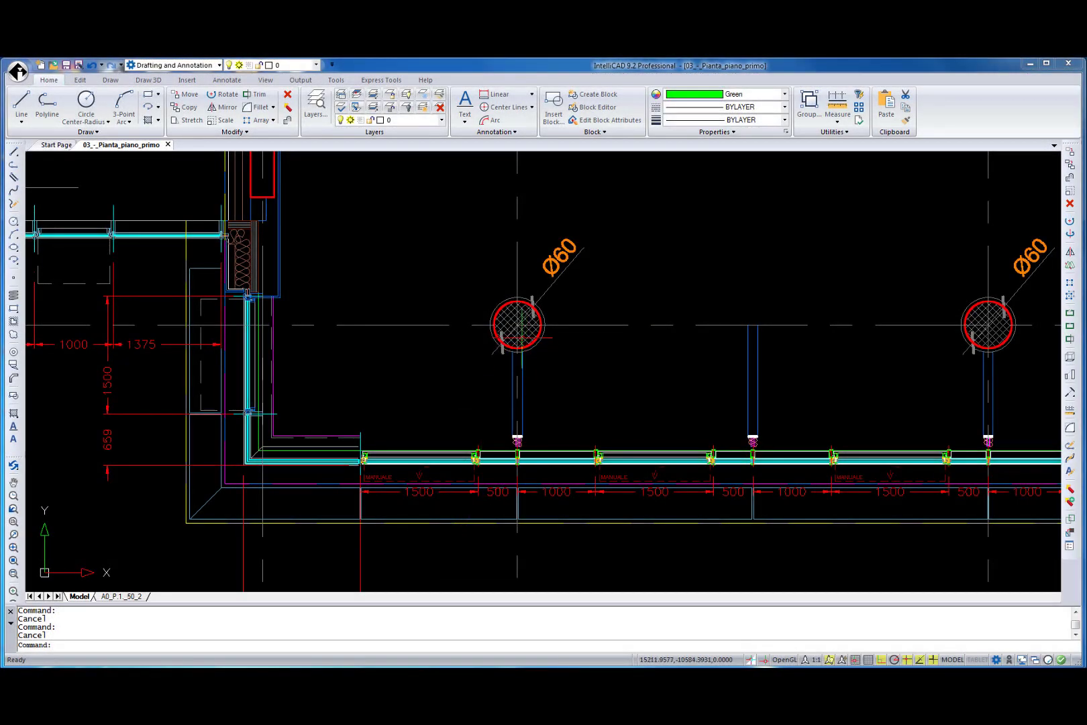
# Set BLOCKEDITLOCK to 1 so double-clicking the Ø60 column block opens its properties instead
pyautogui.doubleClick(517, 324)
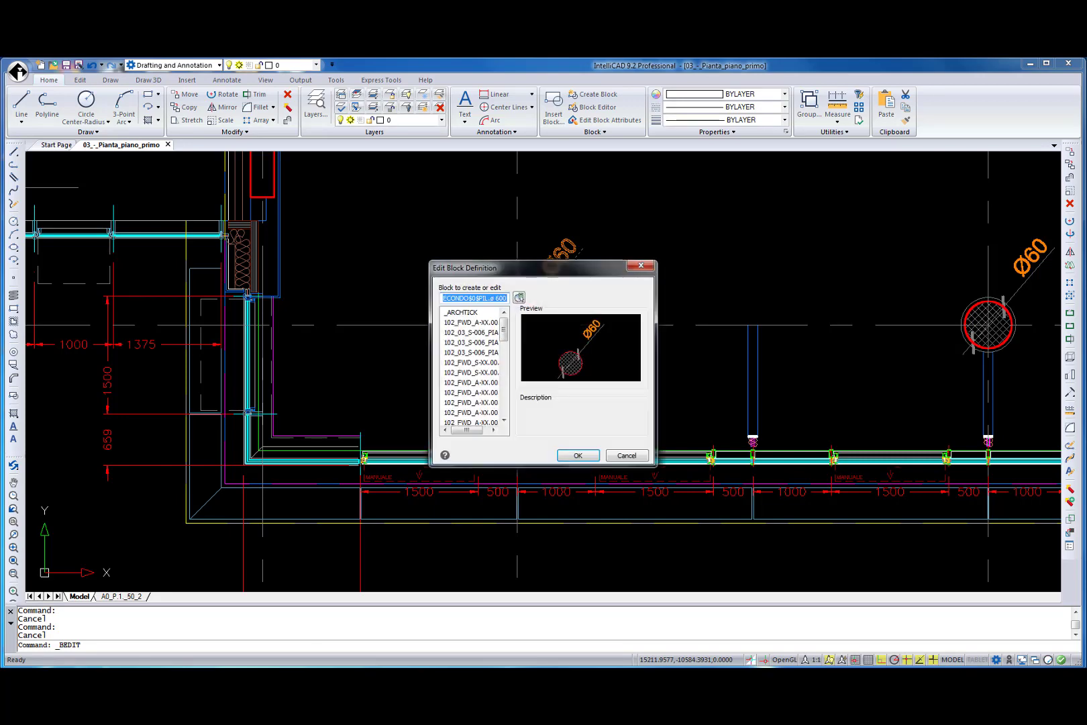
pyautogui.click(641, 265)
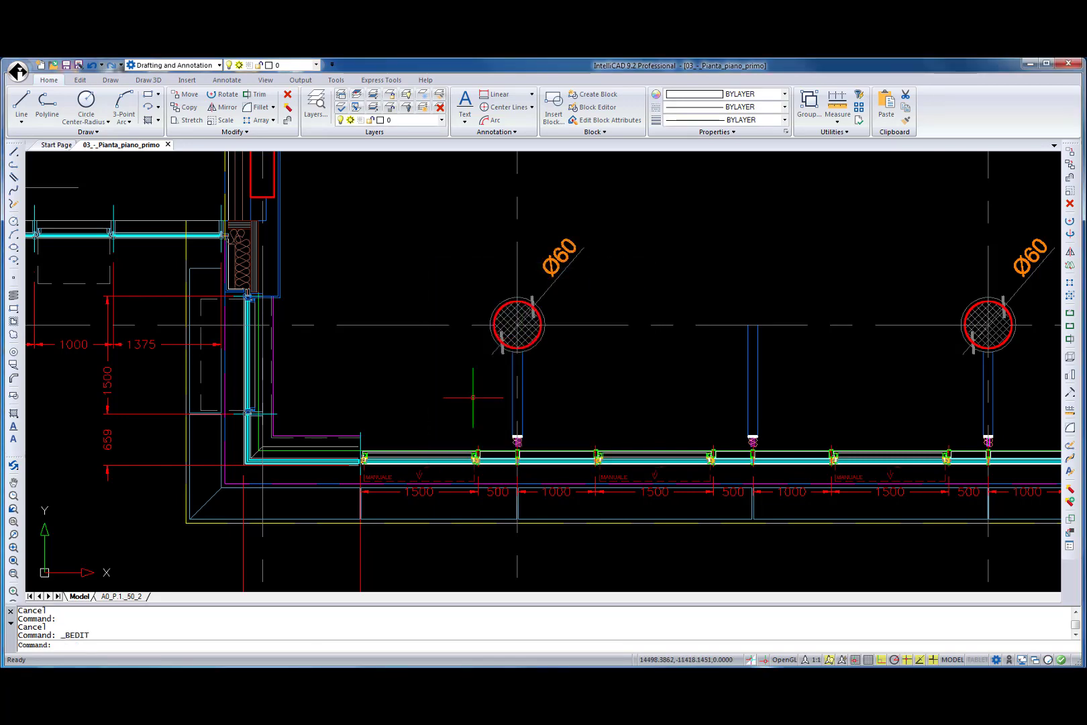
pyautogui.click(396, 646)
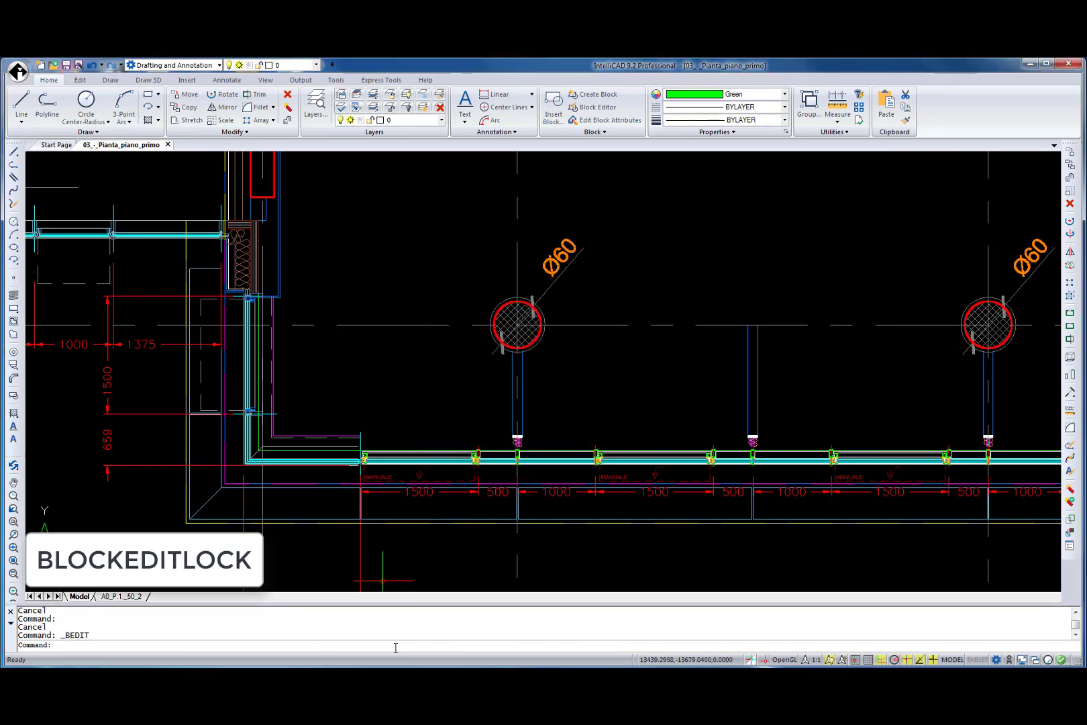
pyautogui.write('BLOCKEDITLOCK')
pyautogui.press('Return')
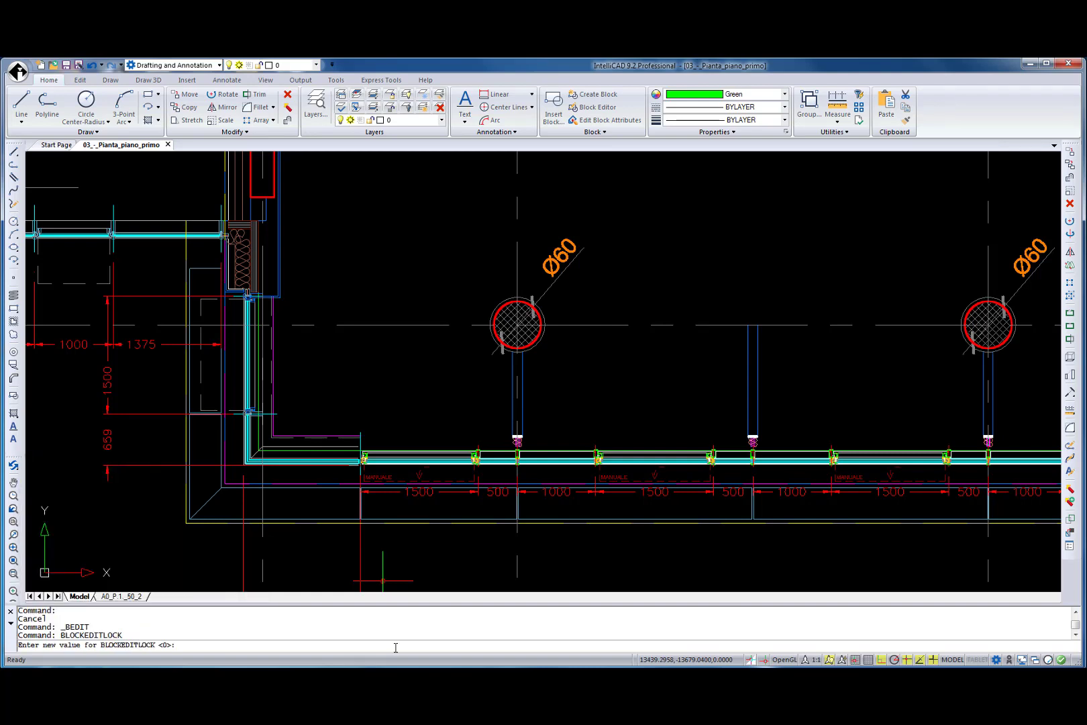
pyautogui.press('Return')
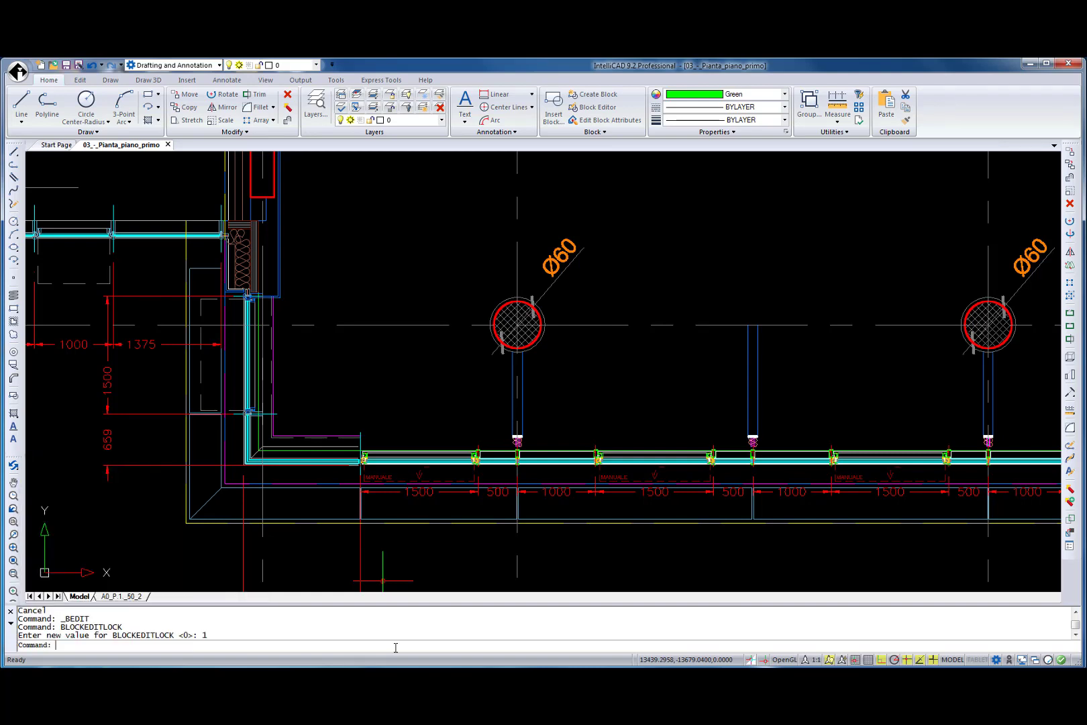
pyautogui.doubleClick(534, 341)
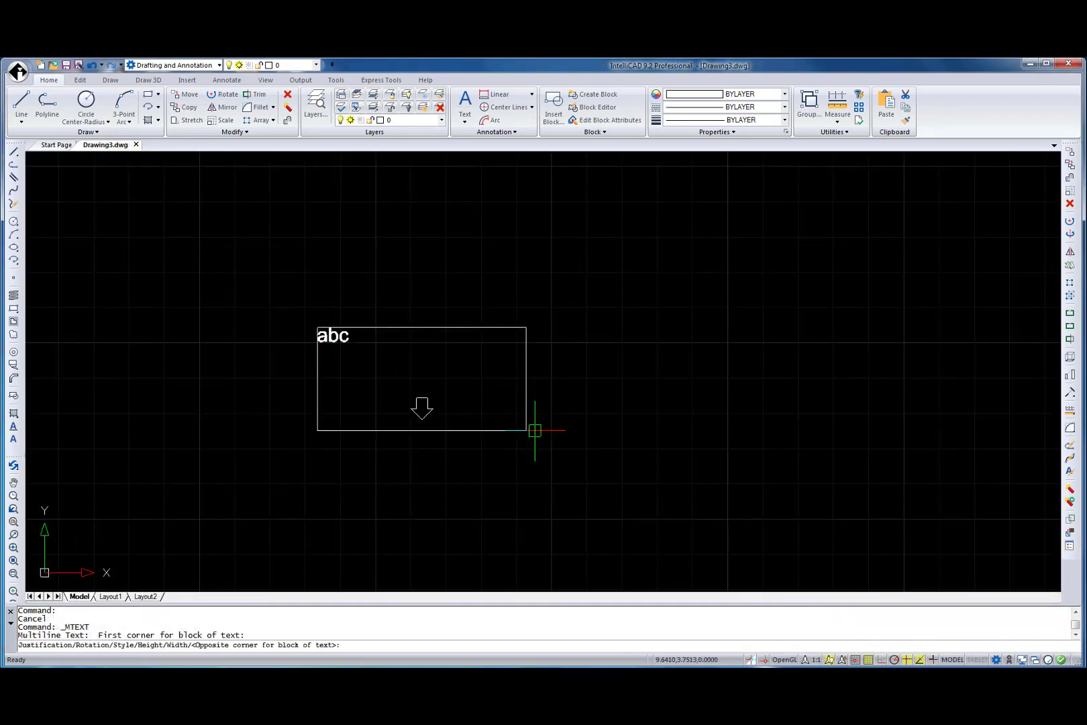
# Place a text box with two Hebrew lines, 'לחילחי לח לח לח' and 'חלךחלך ךלך'
pyautogui.click(534, 430)
pyautogui.write('לחילחי לח לח')
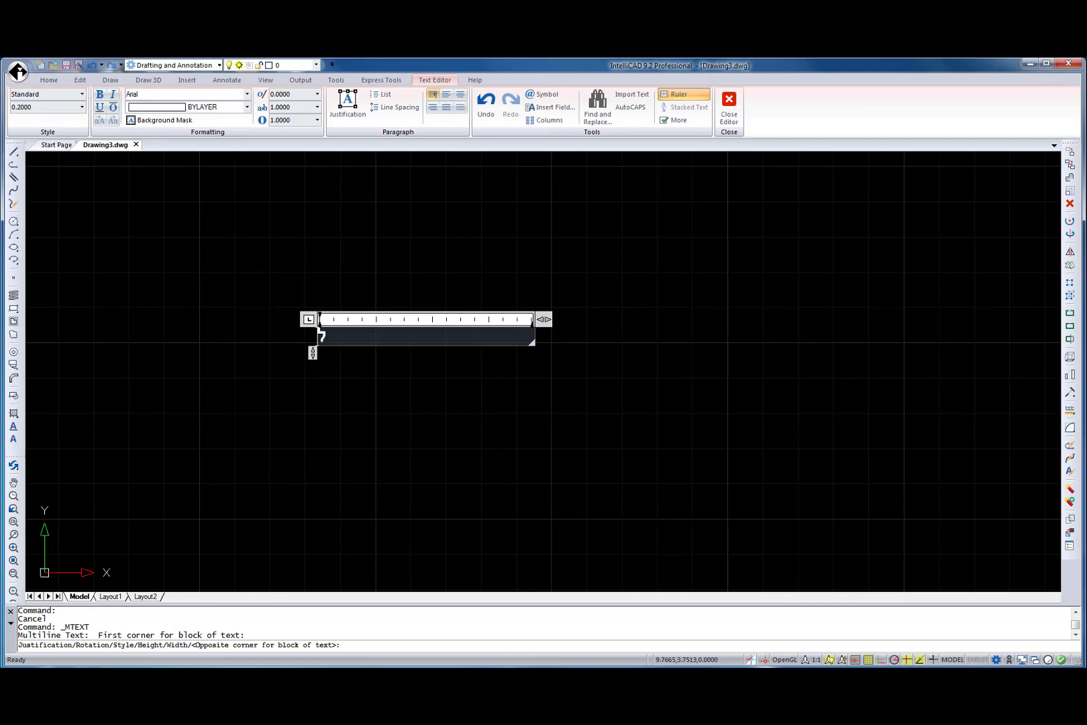
pyautogui.write(' לח')
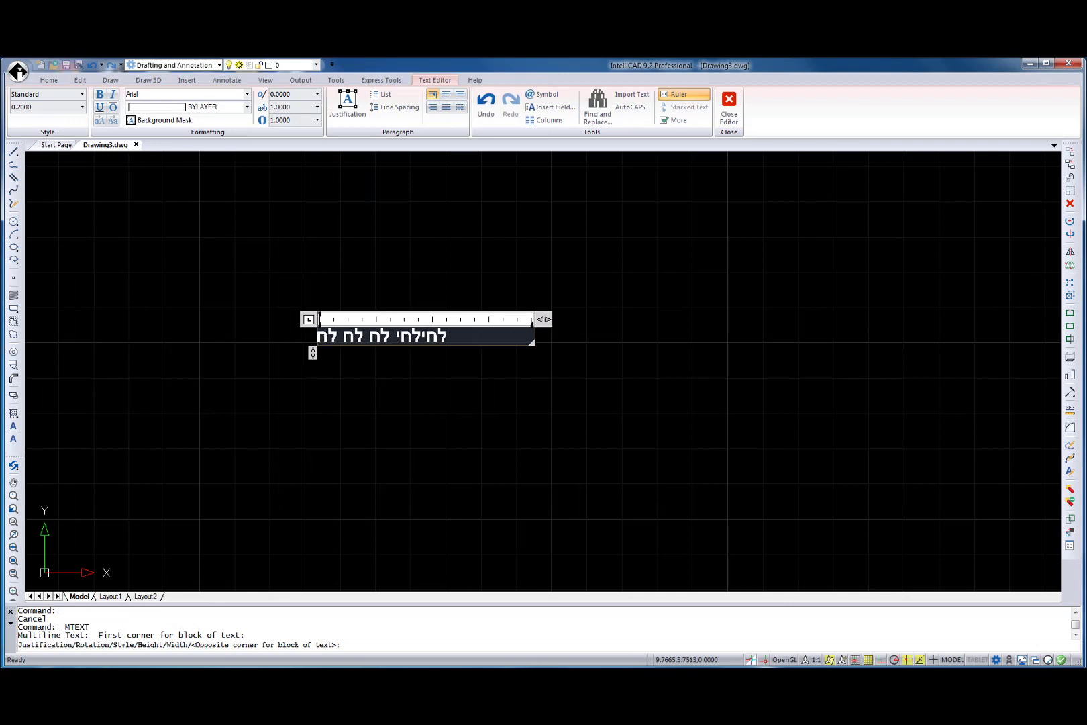
pyautogui.press('Return')
pyautogui.write('חלךחלך ך')
pyautogui.write('לך')
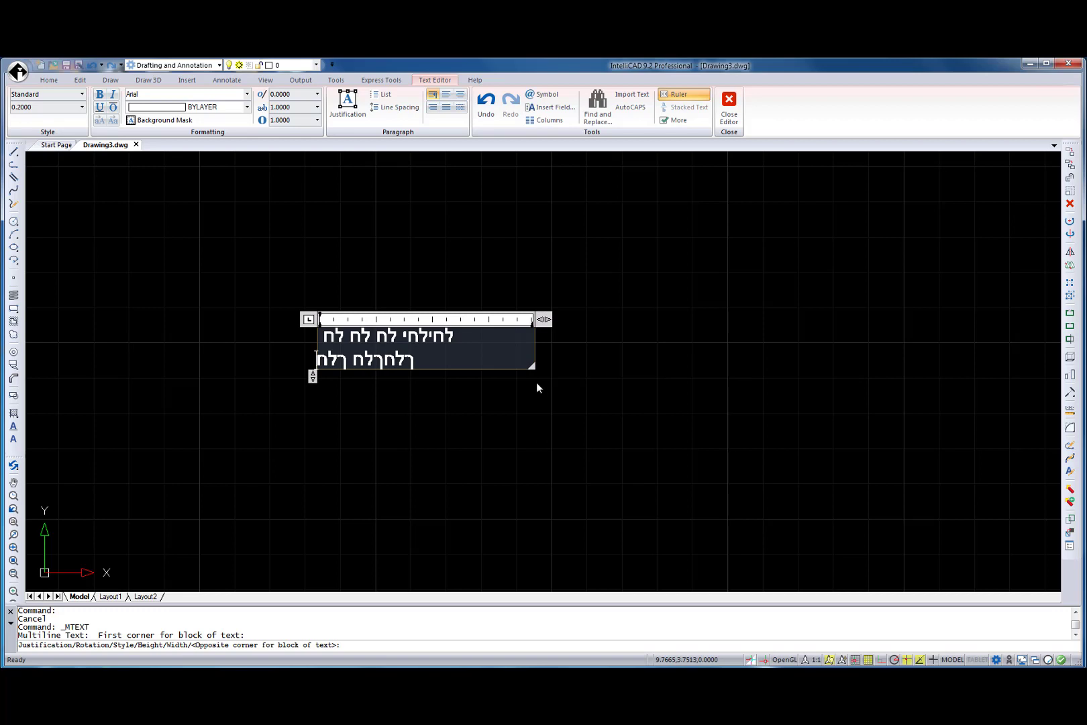
pyautogui.click(534, 402)
# Add a second MText box with automatically numbered items 'text', '(1) txt' and '=1. text'
pyautogui.press('Return')
pyautogui.click(558, 300)
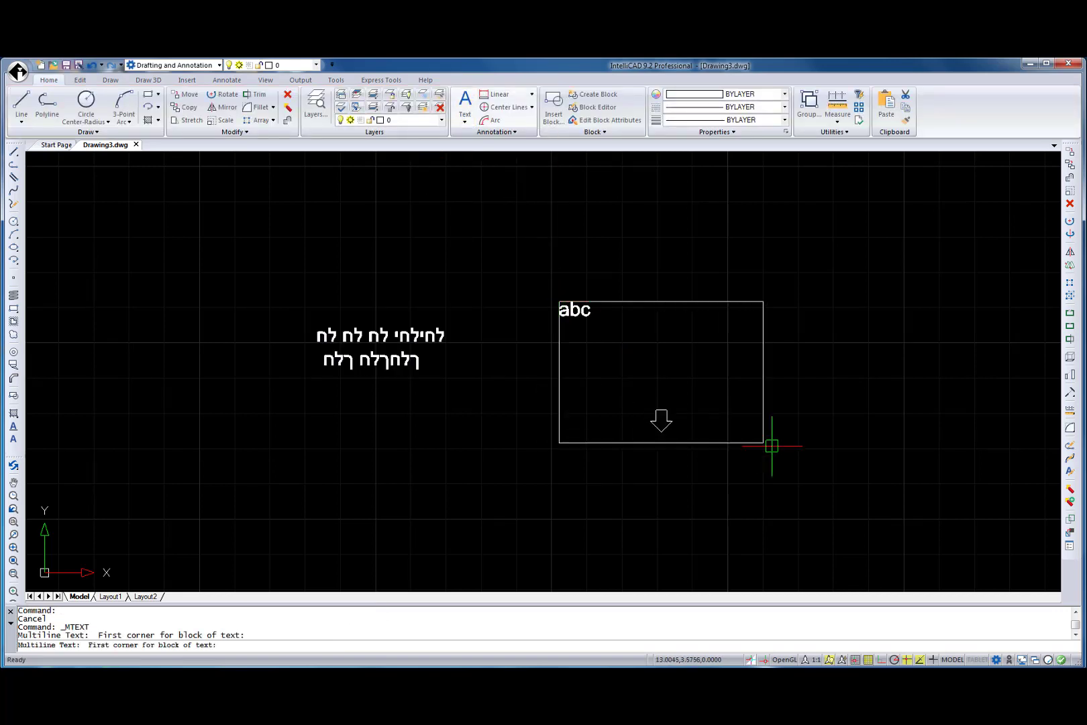
pyautogui.click(772, 441)
pyautogui.write('text')
pyautogui.press('Return')
pyautogui.press('Return')
pyautogui.write('(1')
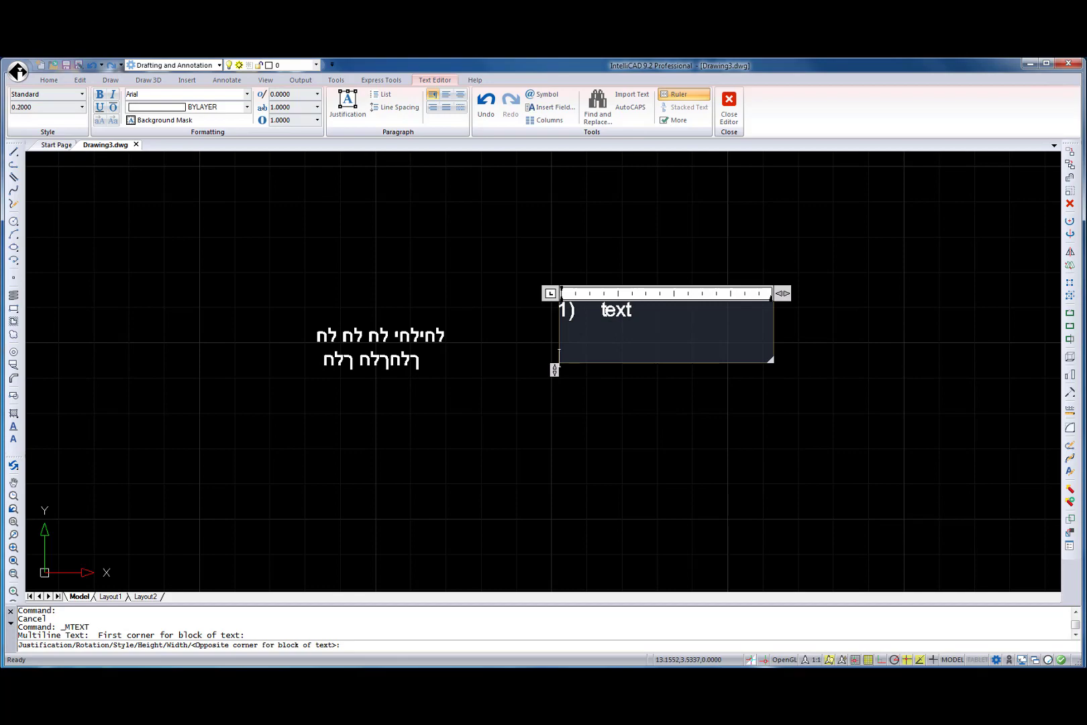
pyautogui.write(') txt')
pyautogui.press('Return')
pyautogui.press('Return')
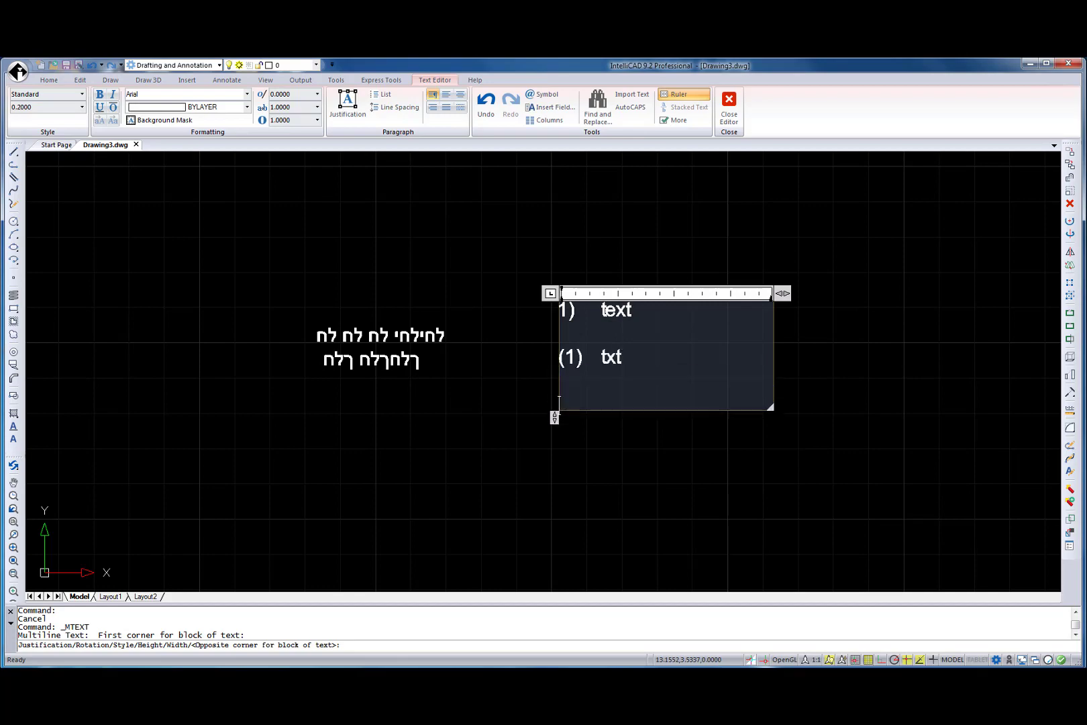
pyautogui.write('=1. text')
pyautogui.press('Return')
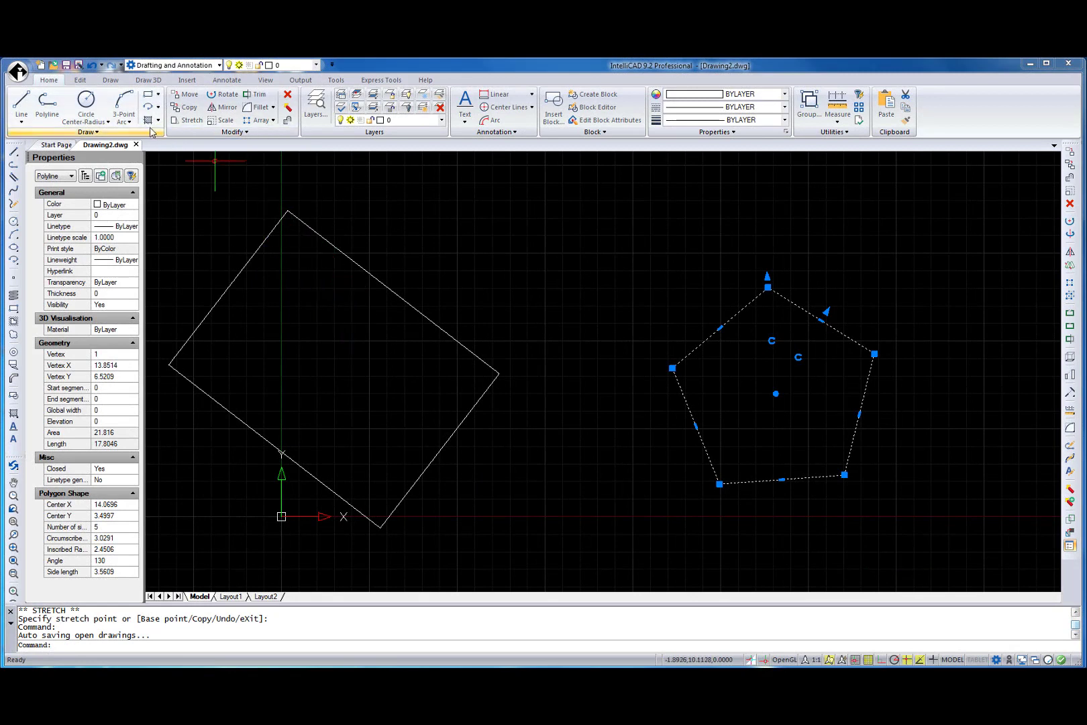
# Undo the last 21 operations at once from the Quick Access Undo drop-down list
pyautogui.click(101, 66)
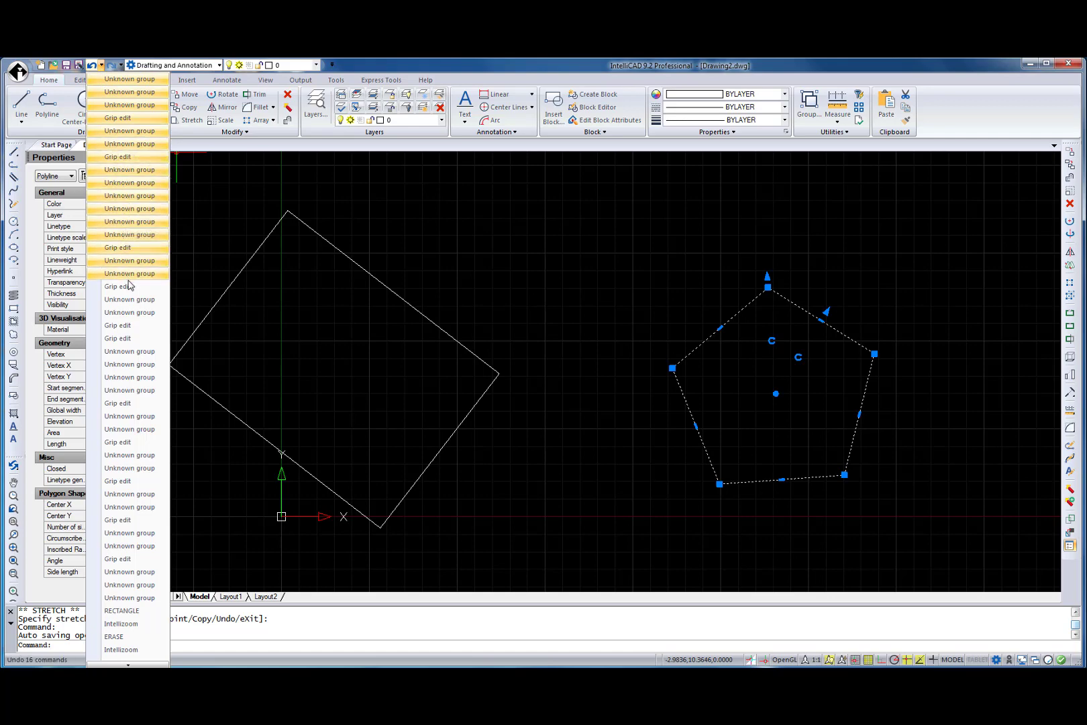
pyautogui.click(134, 346)
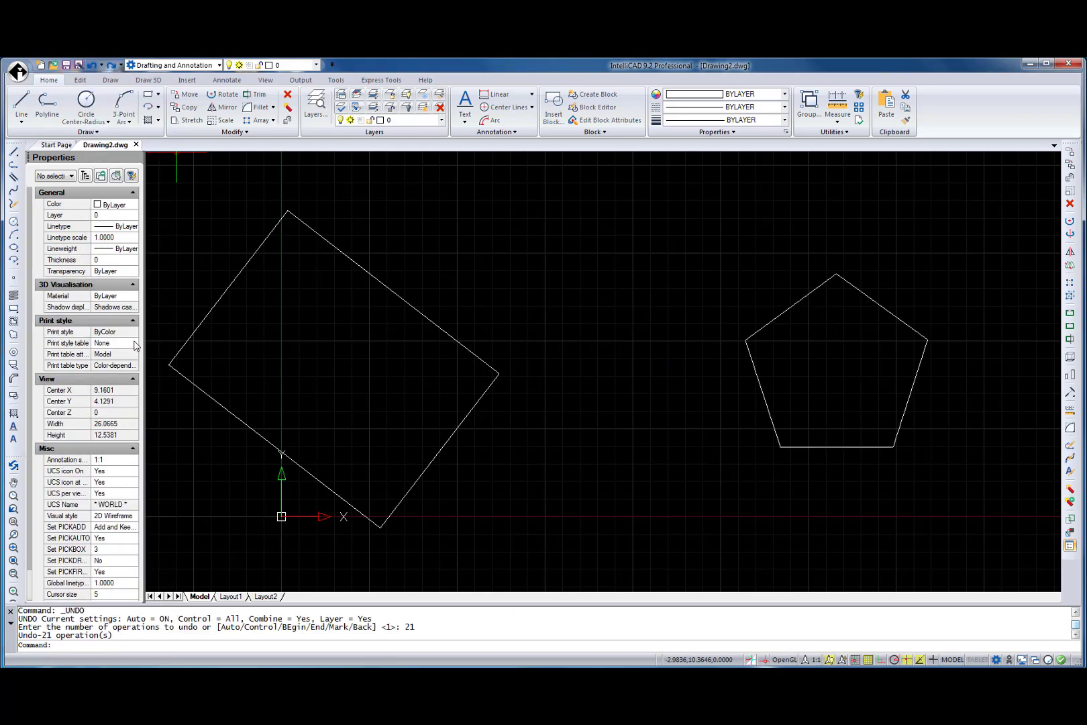